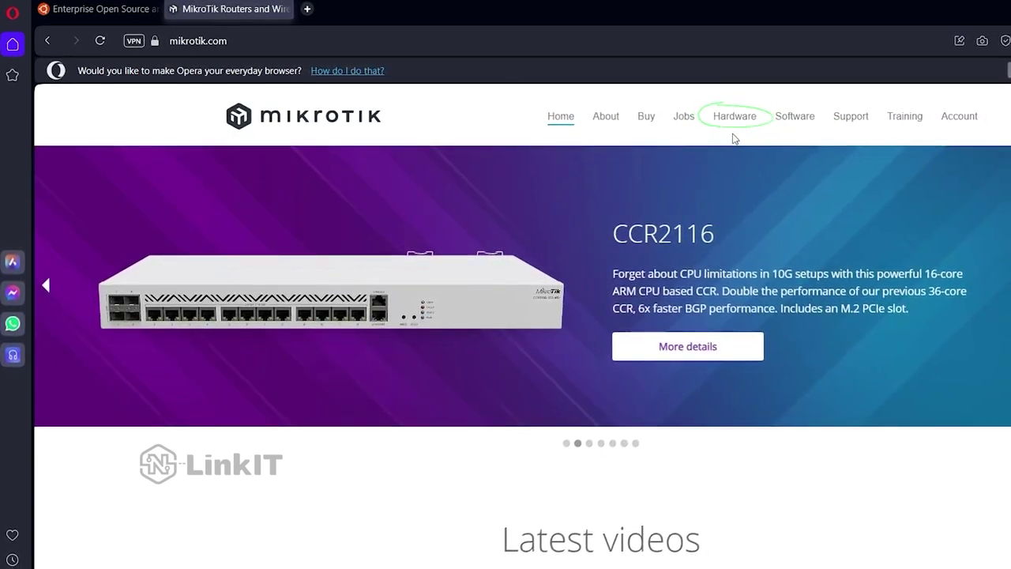
Step: Open MikroTik's Hardware catalogue and scroll through new products, Ethernet routers and switches
click(735, 136)
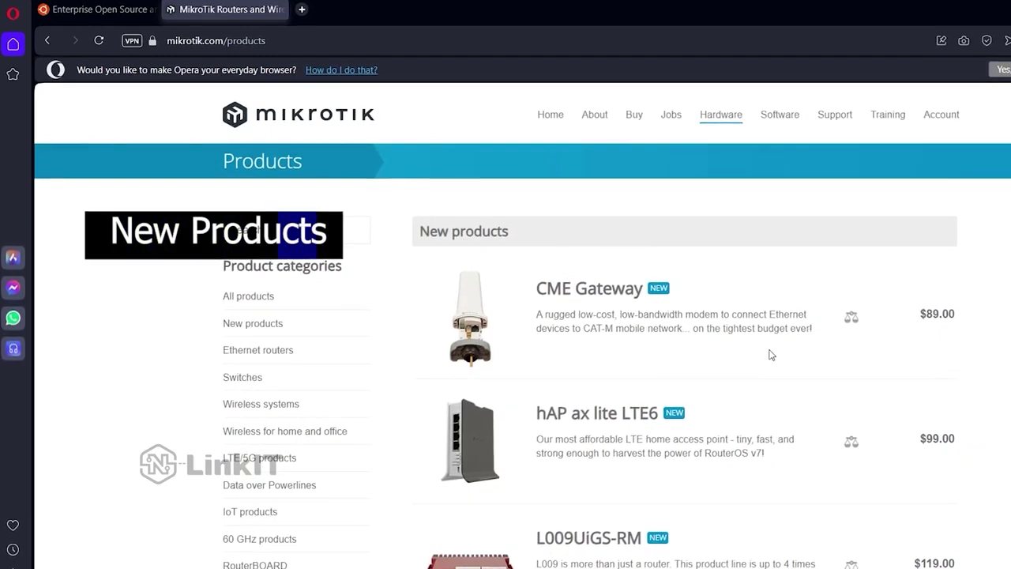
scroll(1007, 354, down, 9)
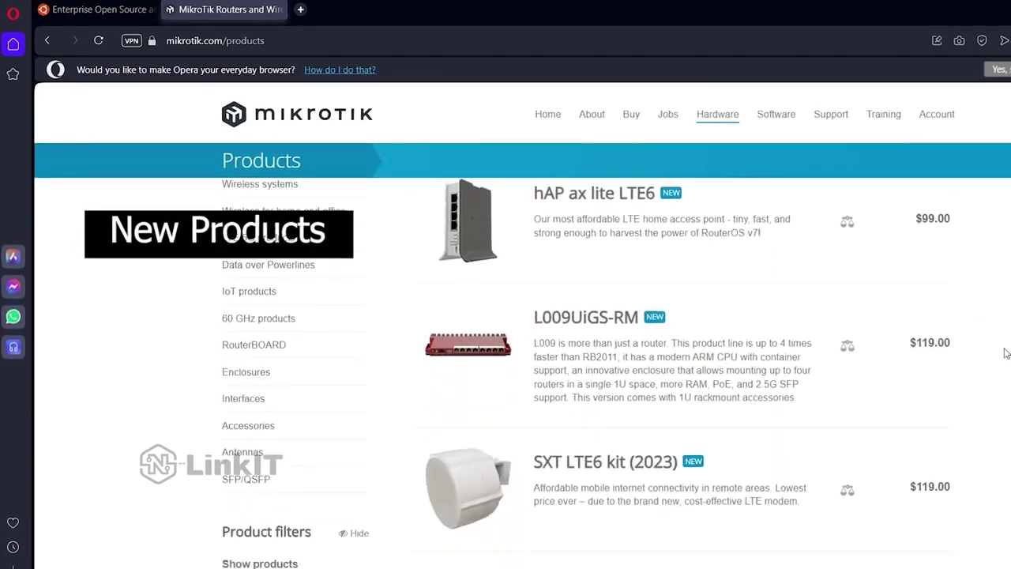
scroll(1002, 351, down, 3)
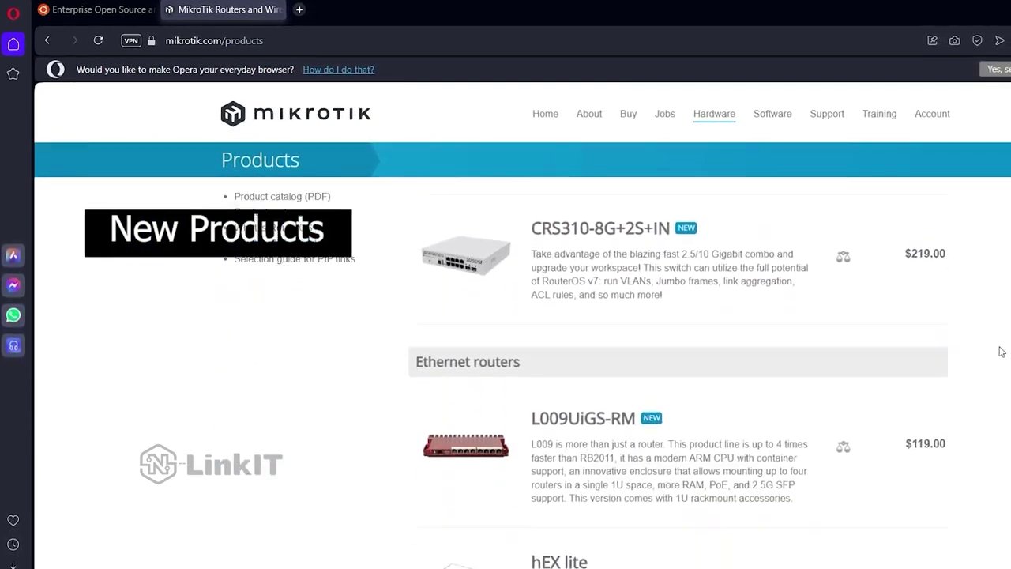
scroll(676, 355, down, 2)
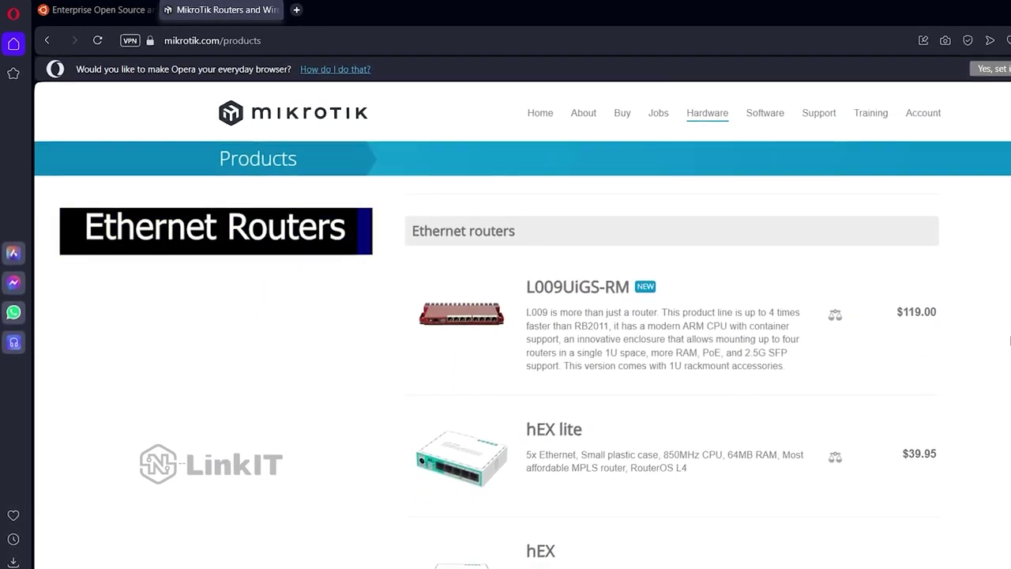
scroll(1008, 340, down, 6)
scroll(1008, 340, down, 14)
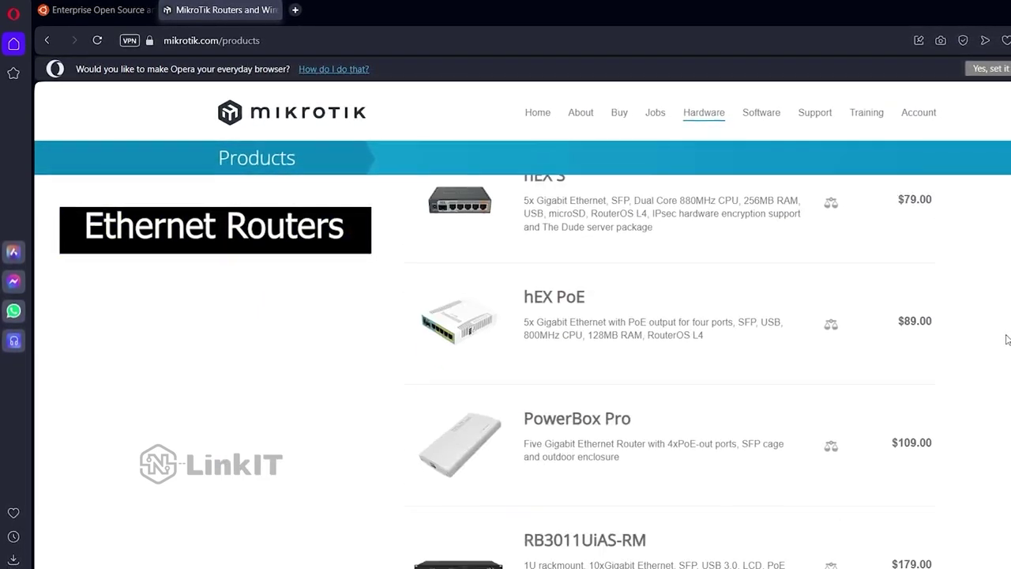
scroll(1004, 338, down, 13)
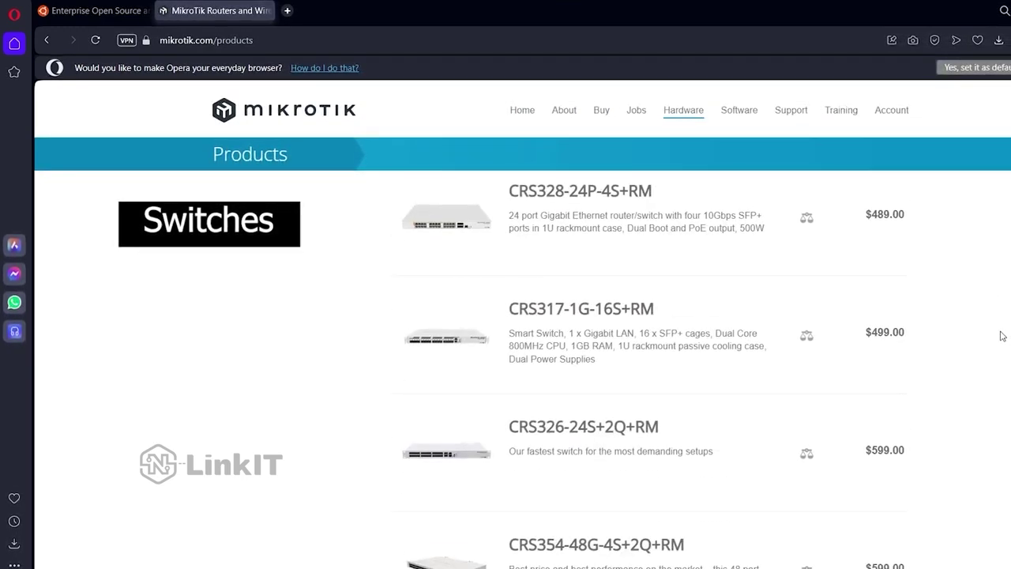
Step: Scroll past Wireless systems to the home-and-office section showing hAP ac² at $79.00
scroll(1002, 336, down, 5)
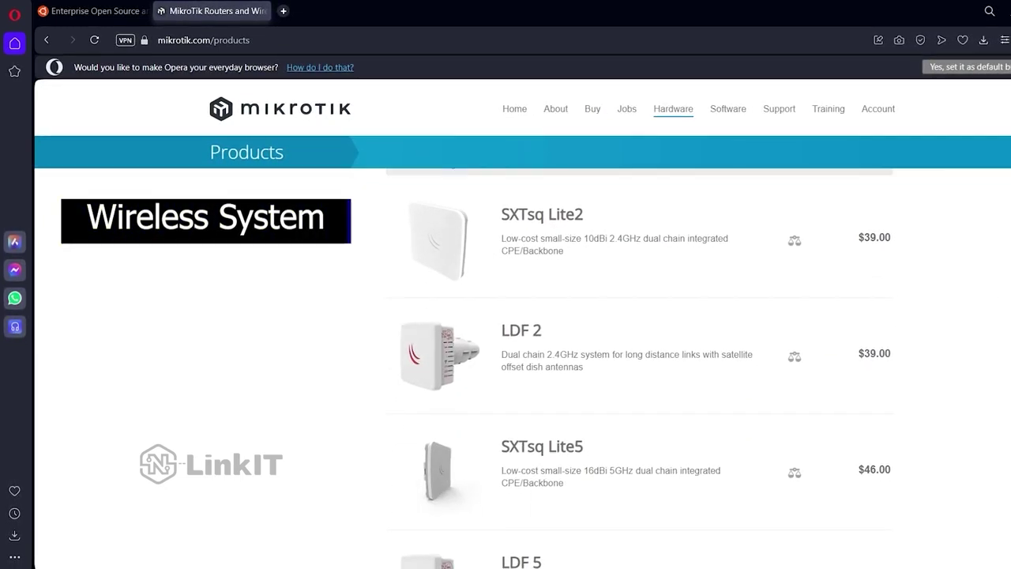
scroll(632, 363, down, 1)
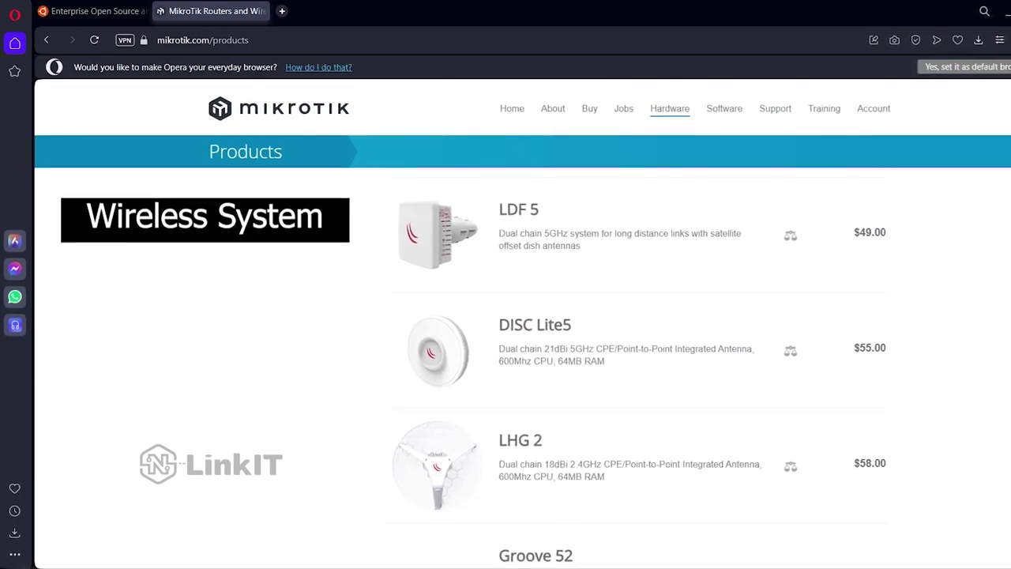
scroll(1010, 342, down, 3)
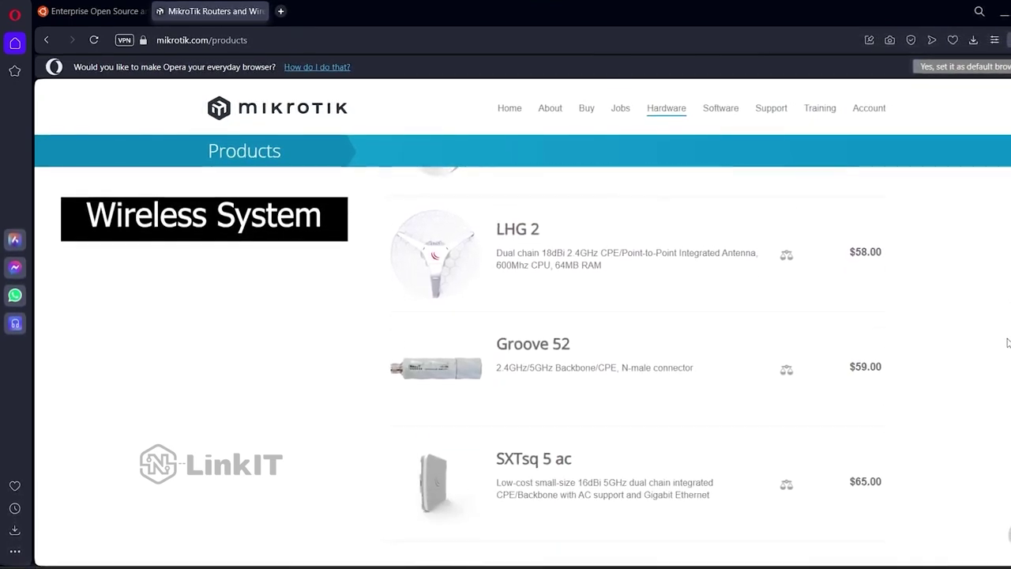
scroll(1008, 342, down, 1)
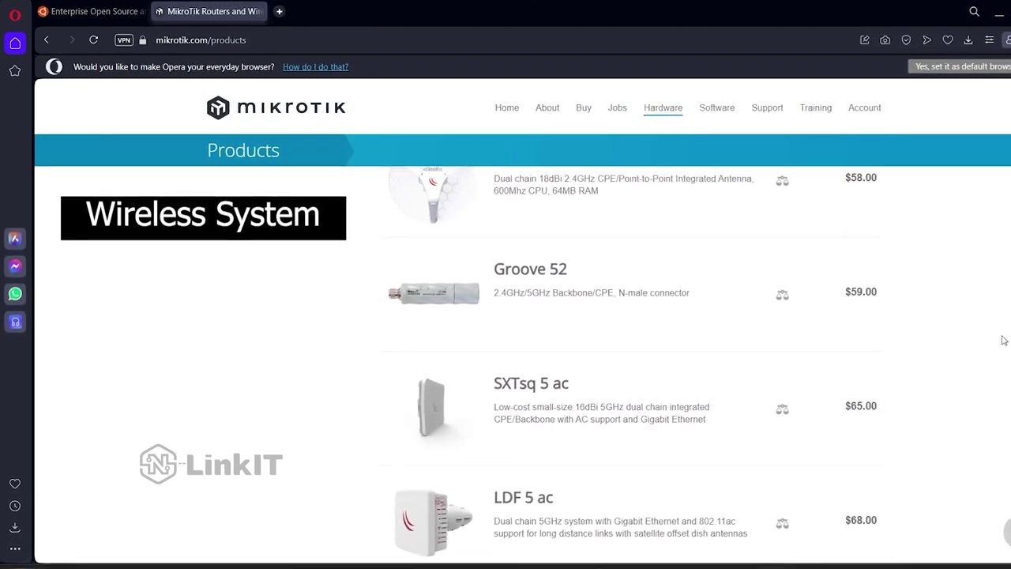
scroll(1003, 340, down, 1)
scroll(1002, 339, down, 1)
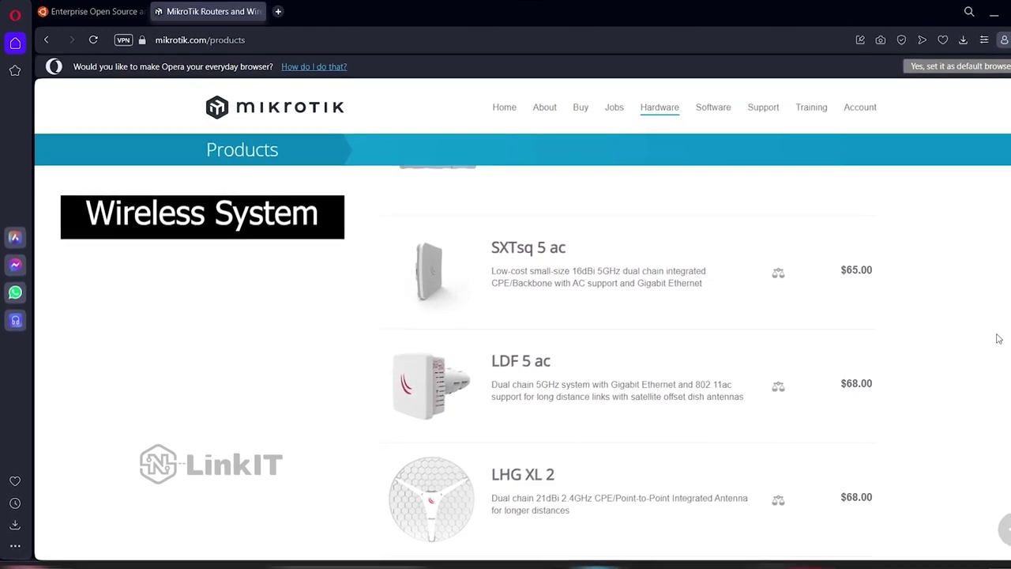
scroll(998, 338, down, 1)
scroll(995, 337, down, 2)
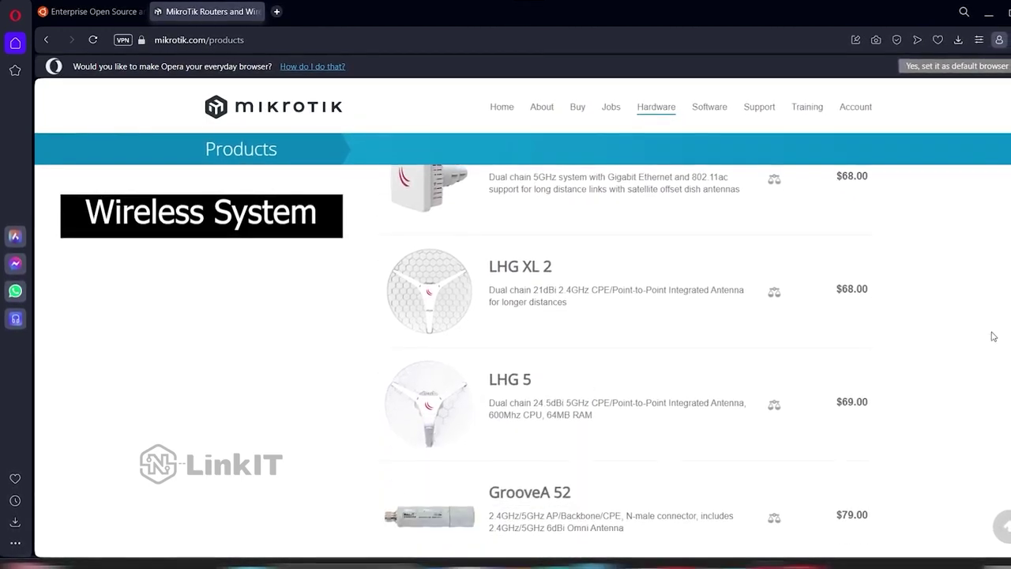
scroll(993, 337, down, 3)
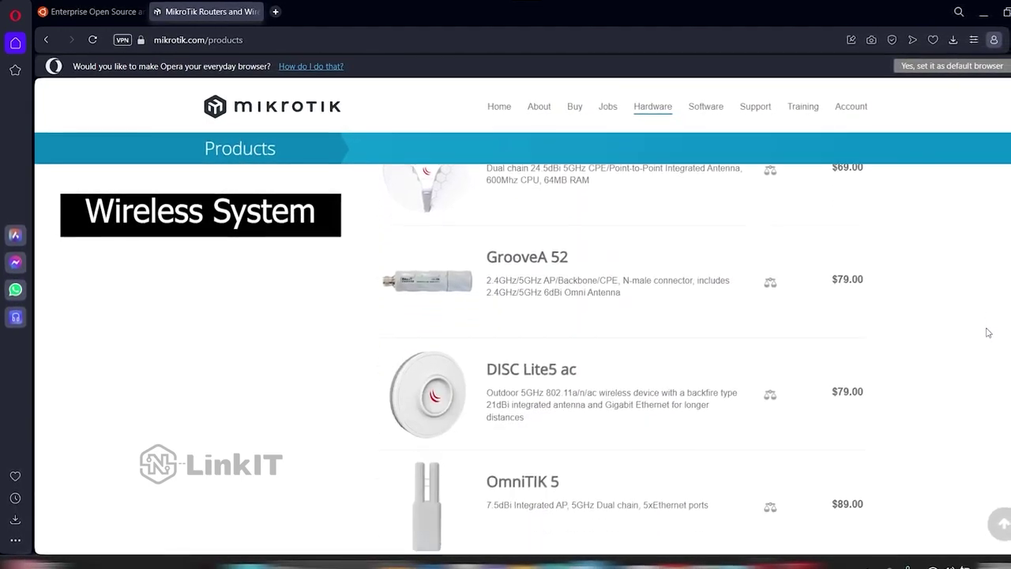
scroll(987, 333, down, 15)
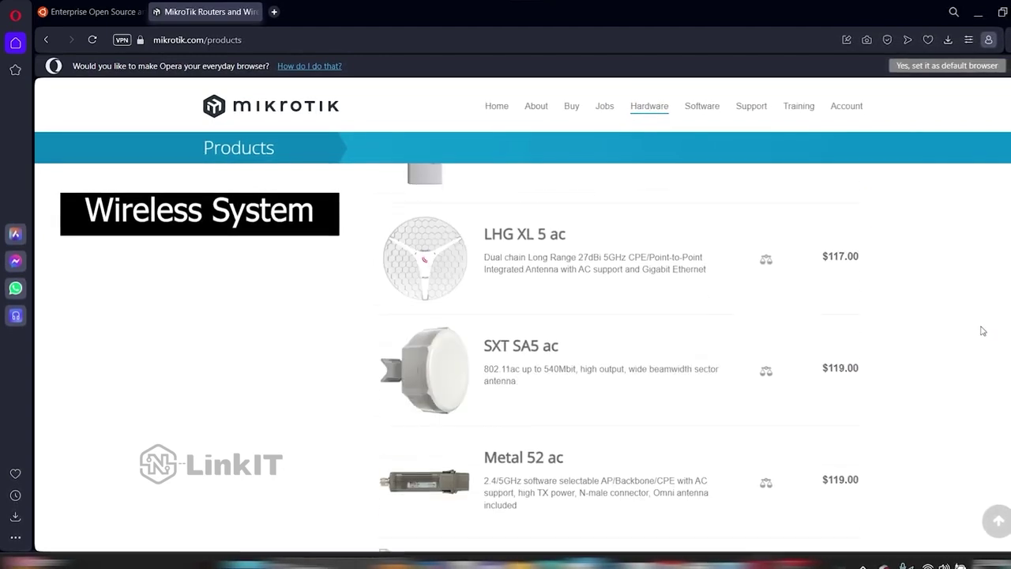
scroll(983, 331, down, 18)
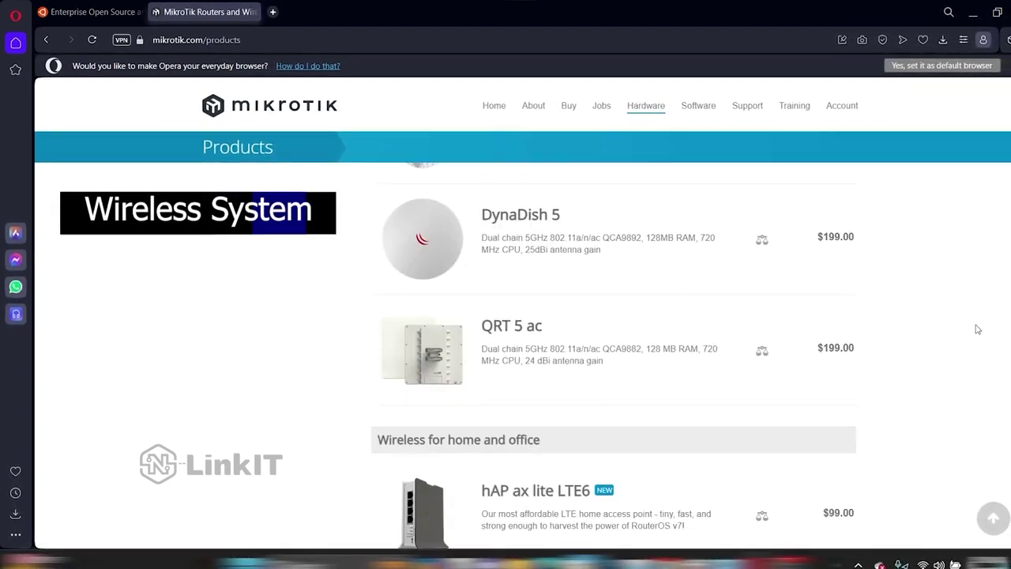
scroll(977, 328, down, 3)
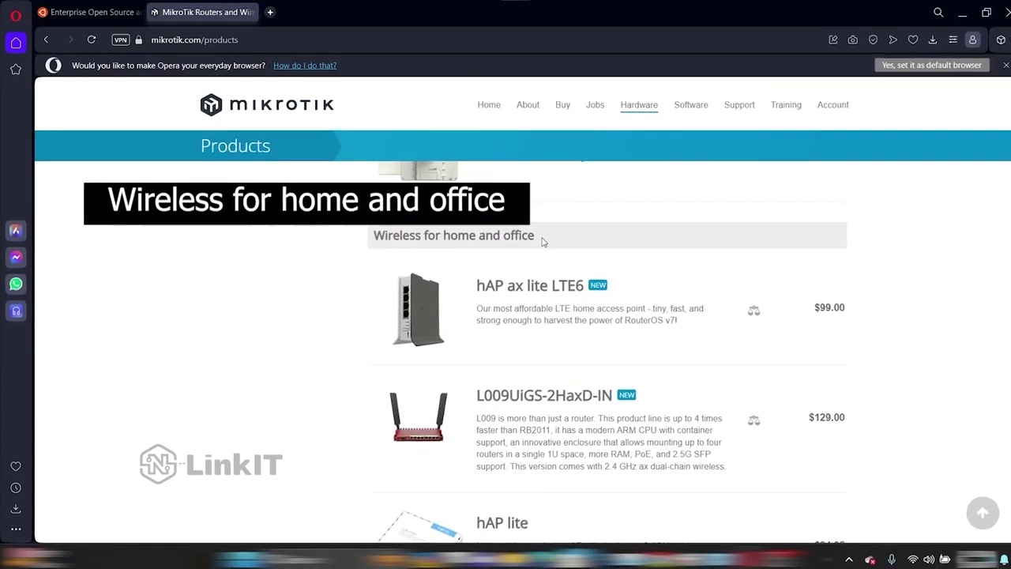
scroll(278, 250, down, 1)
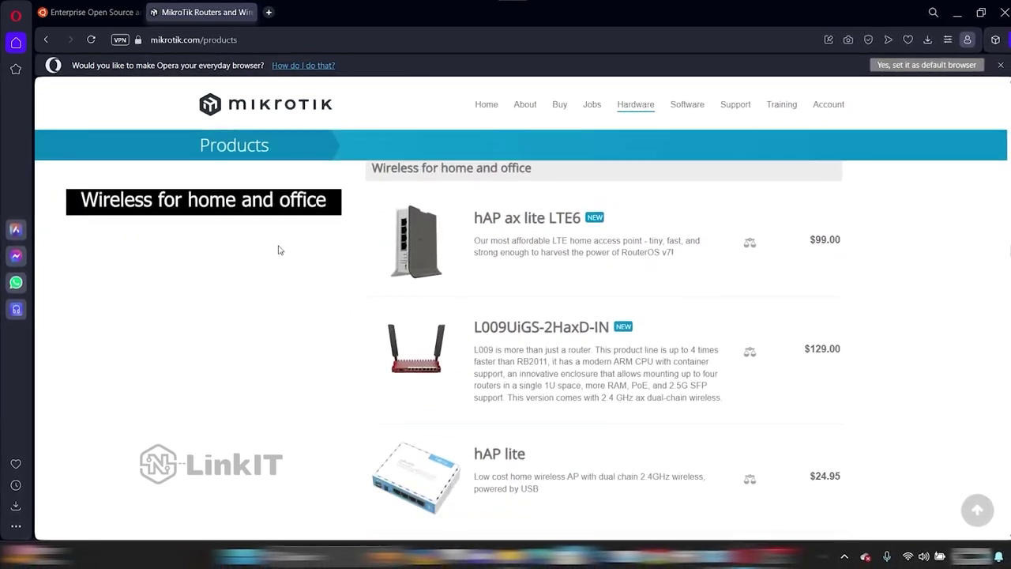
scroll(278, 250, down, 8)
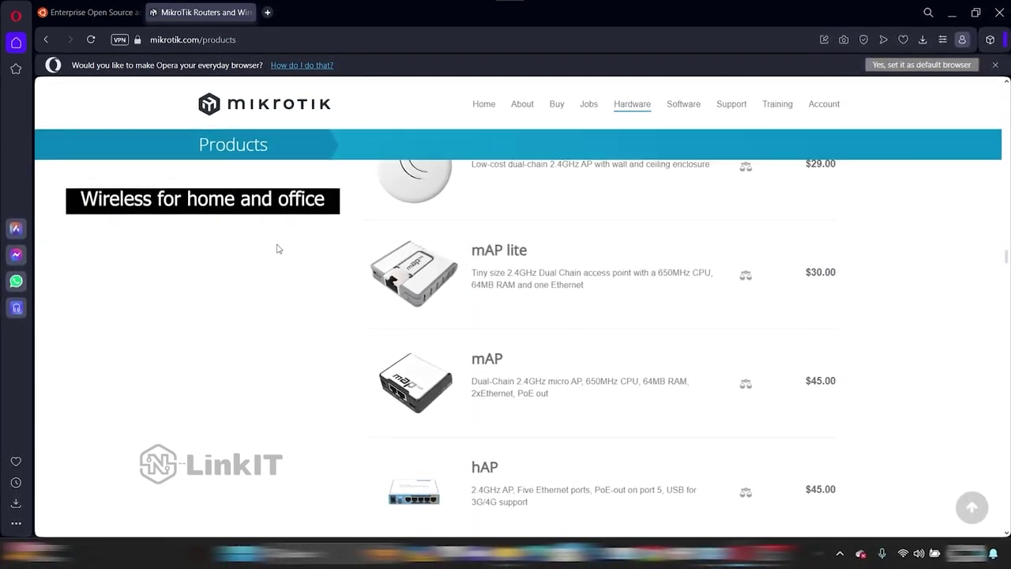
scroll(277, 249, down, 8)
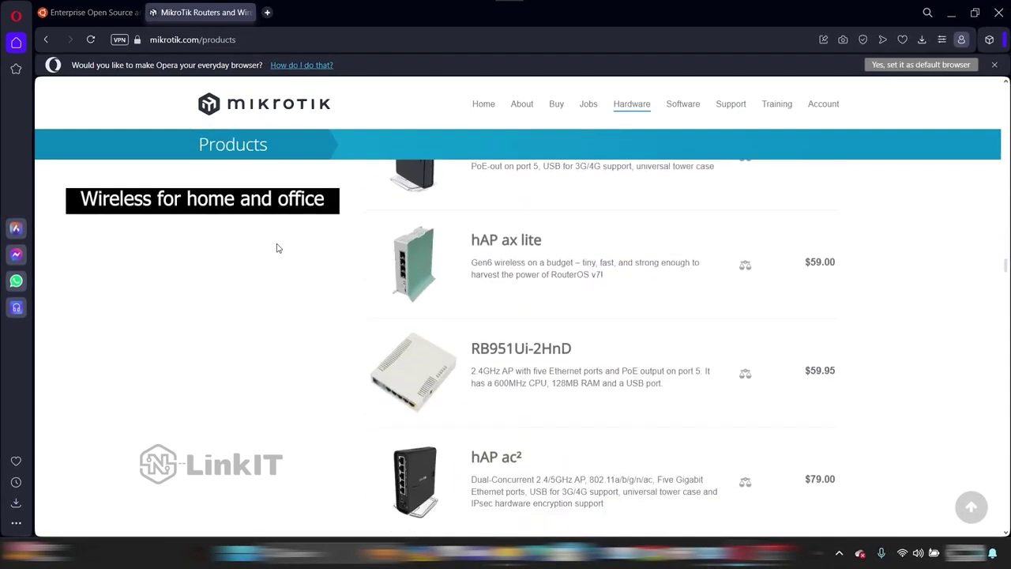
scroll(277, 248, down, 2)
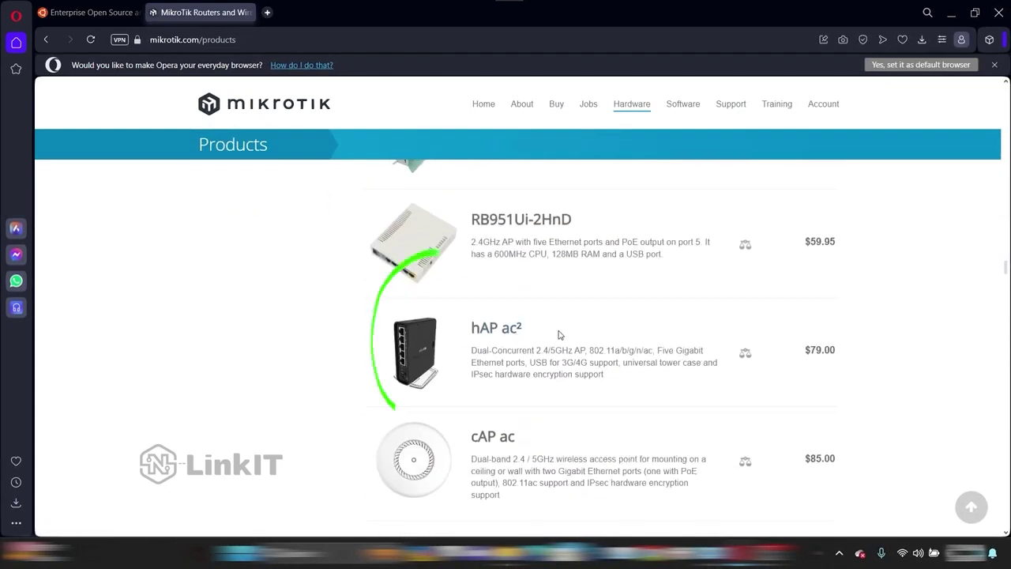
Step: Open the hAP ac² product page and browse its gallery photos up to the port side
click(501, 337)
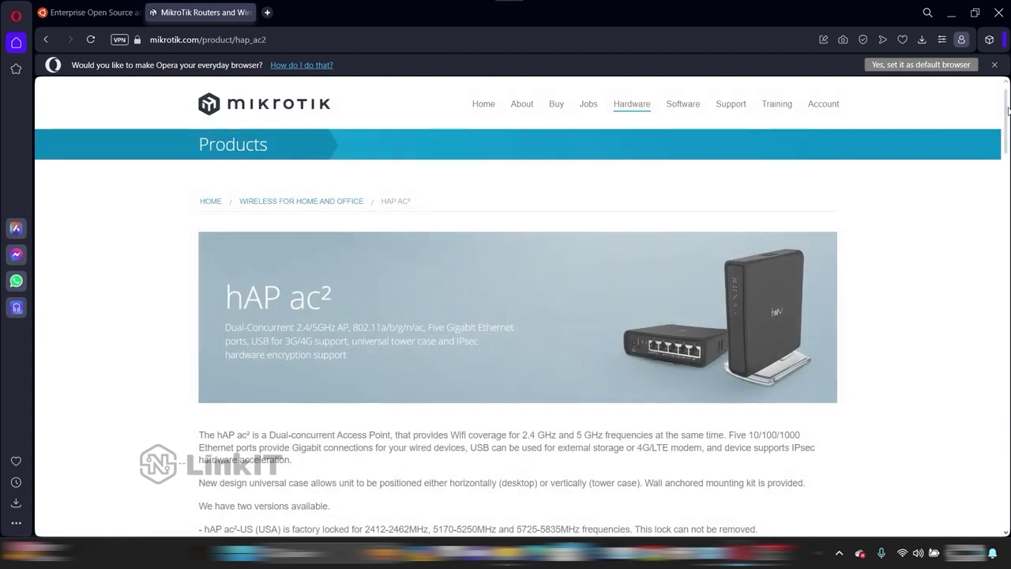
drag(1009, 111, 1004, 174)
click(478, 269)
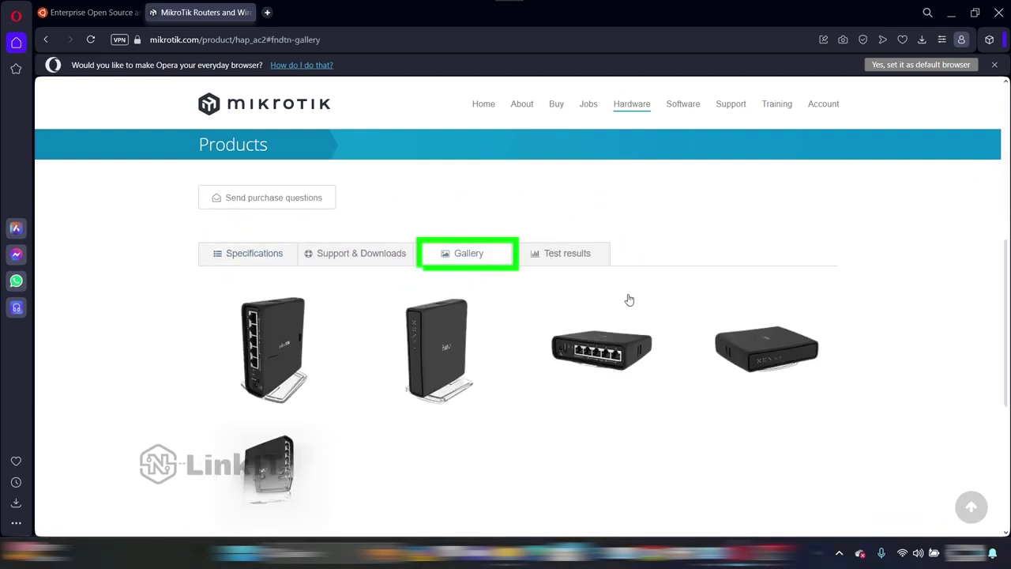
click(264, 348)
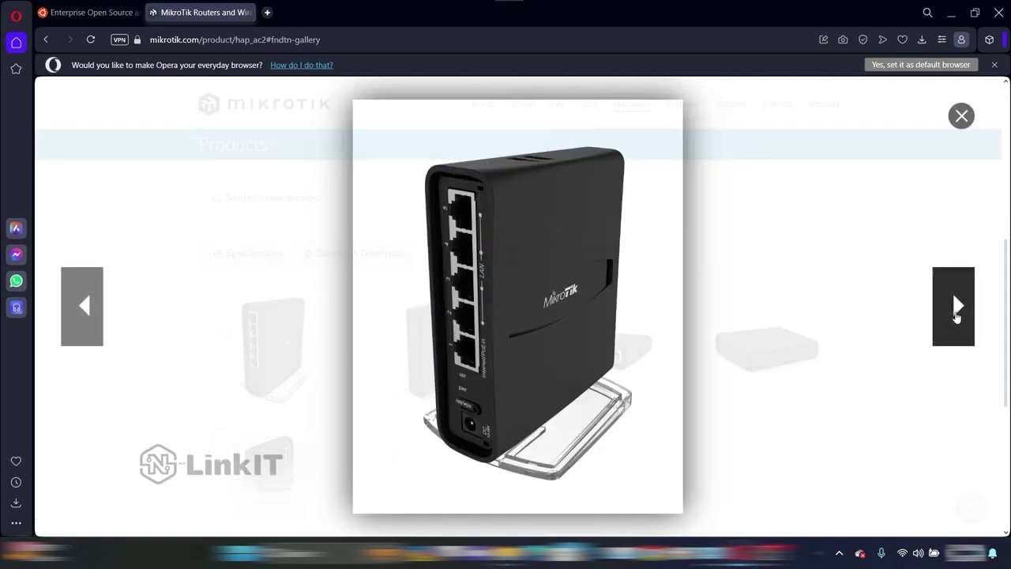
click(956, 316)
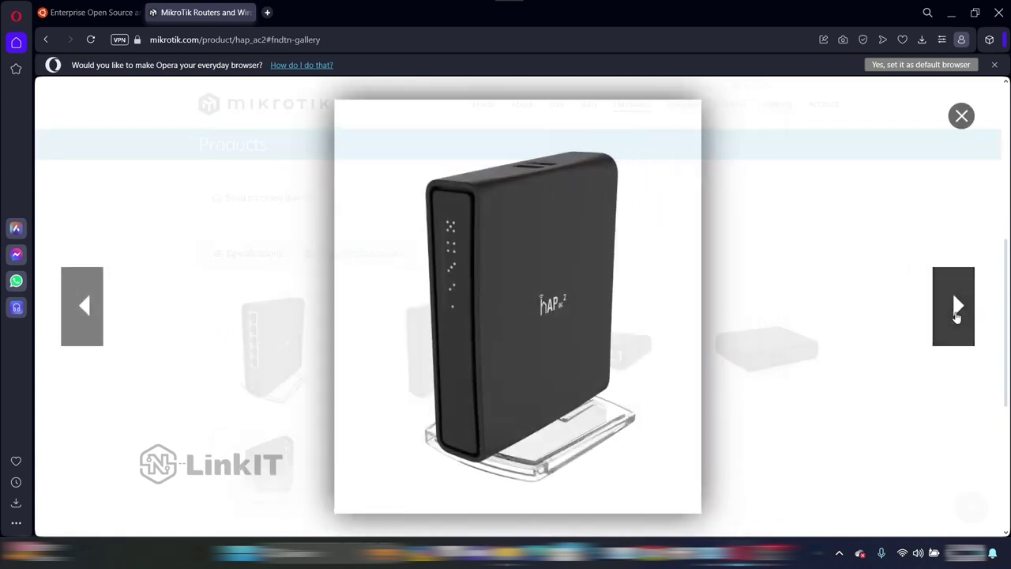
click(956, 316)
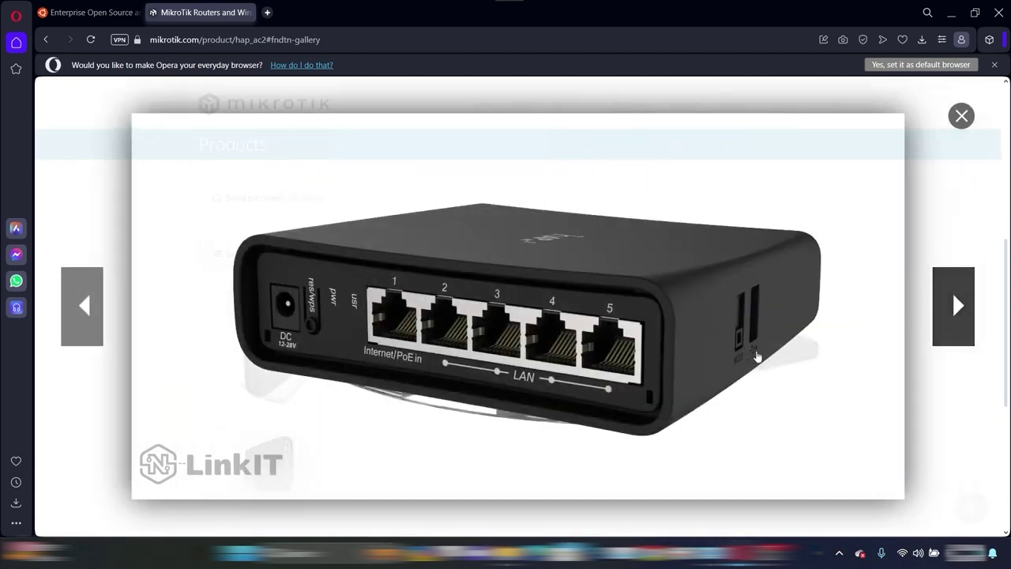
click(962, 116)
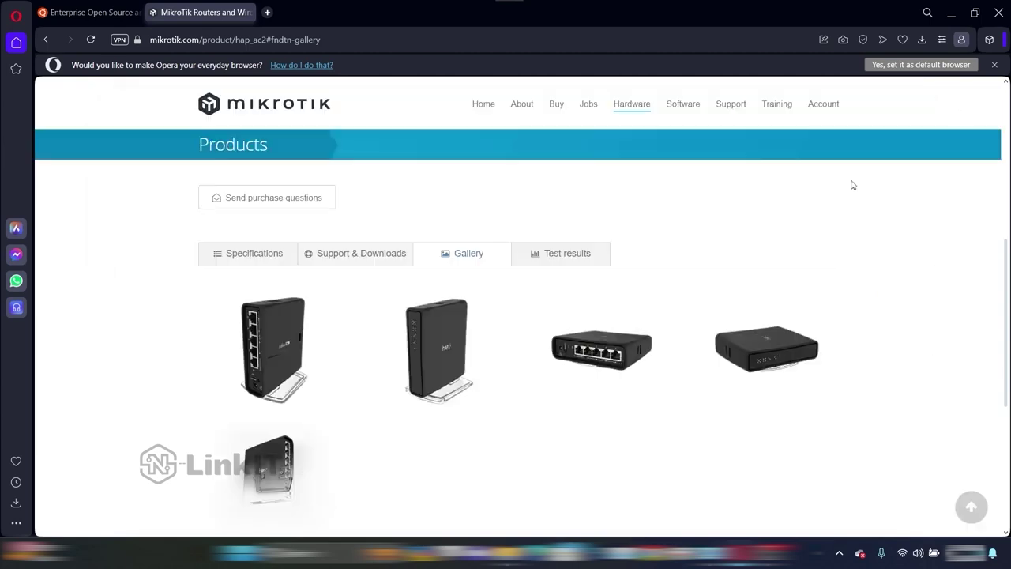
Step: Show the hAP ac² specifications and scroll to the Wireless capabilities table
click(269, 264)
scroll(169, 289, down, 5)
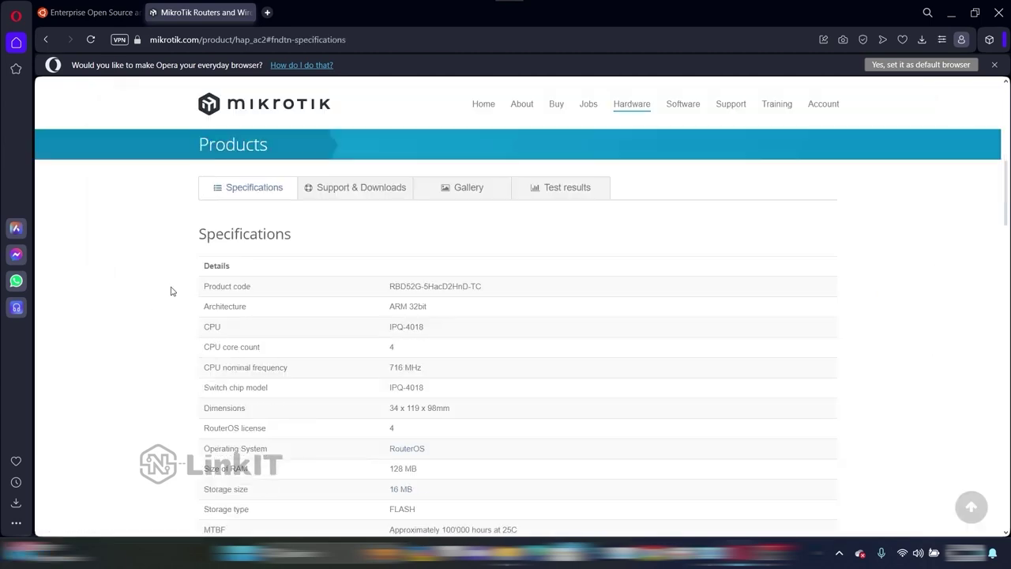
scroll(171, 291, down, 1)
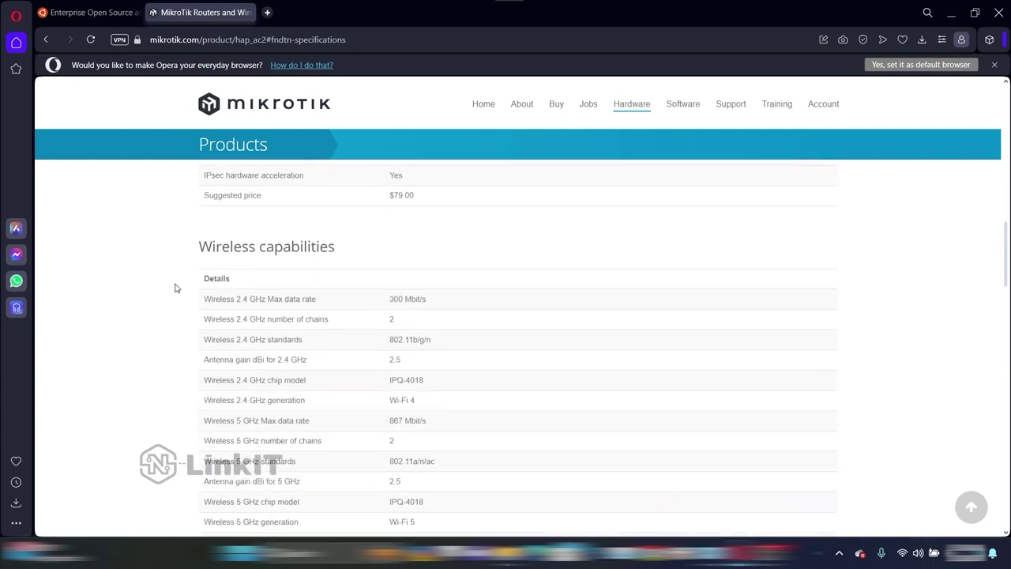
drag(198, 247, 354, 251)
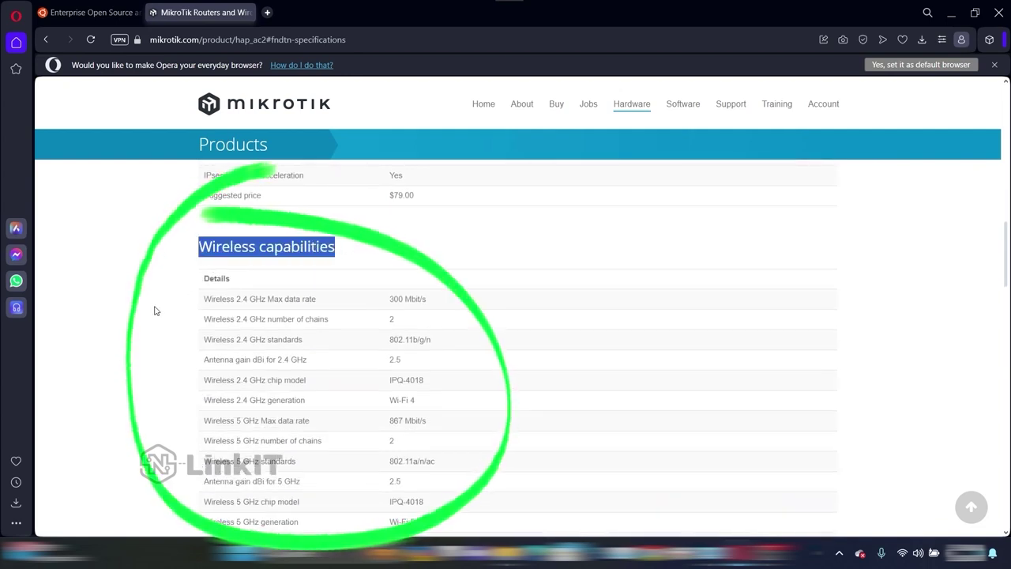
scroll(156, 309, down, 1)
click(205, 234)
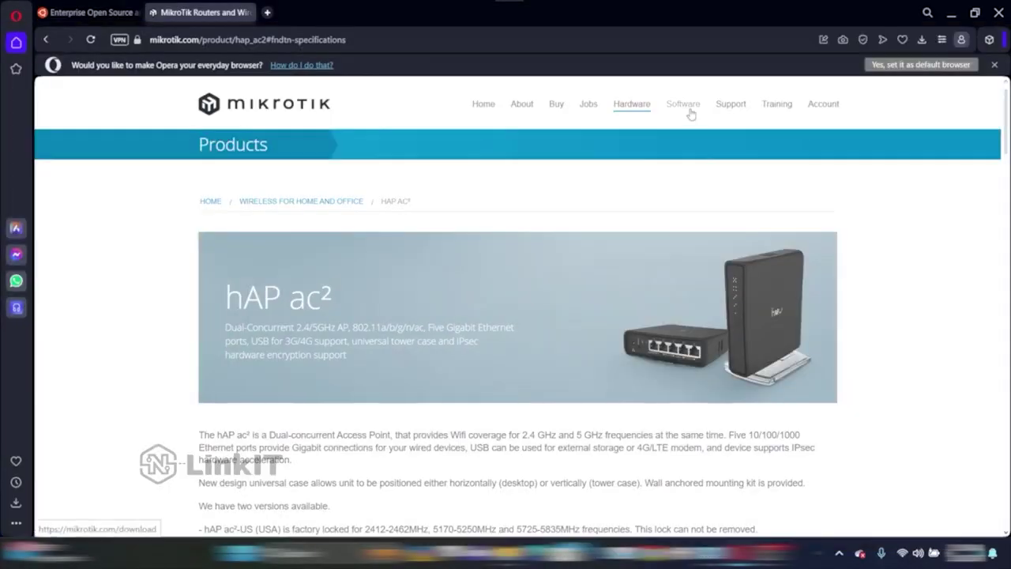
Step: Download WinBox 3.40 (64-bit) from the mikrotik.com software downloads page
click(689, 113)
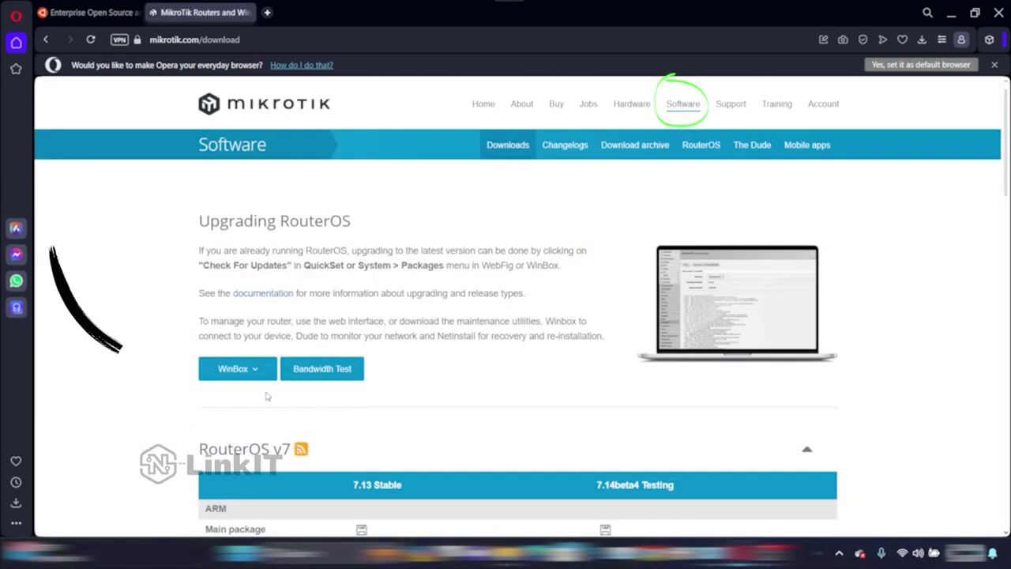
click(251, 372)
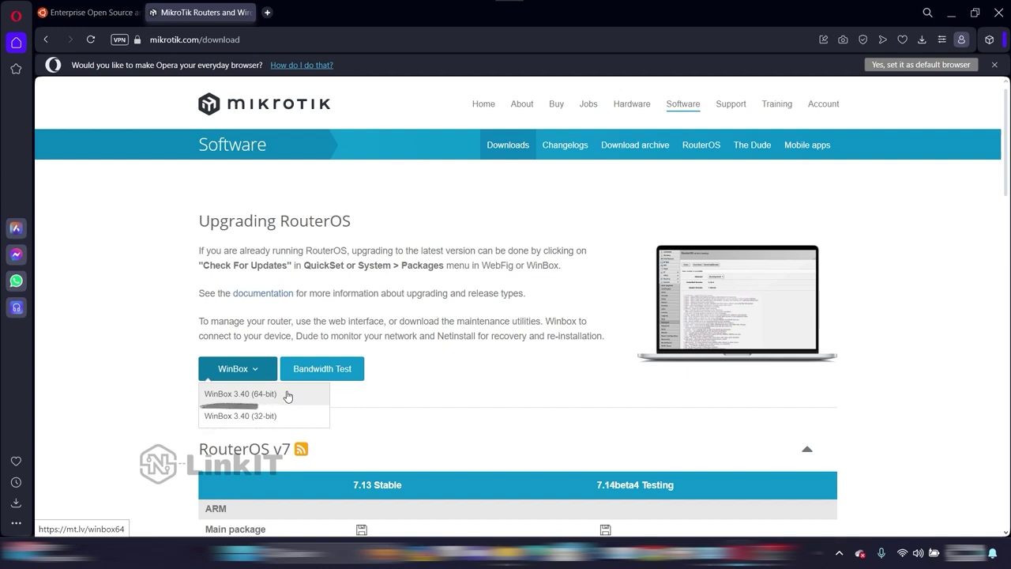
click(283, 398)
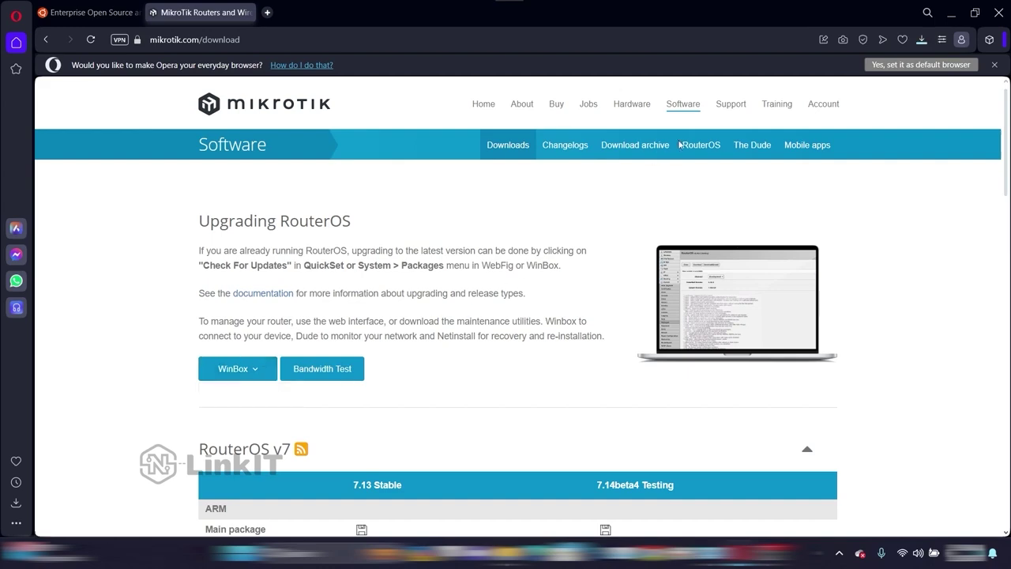
key(Return)
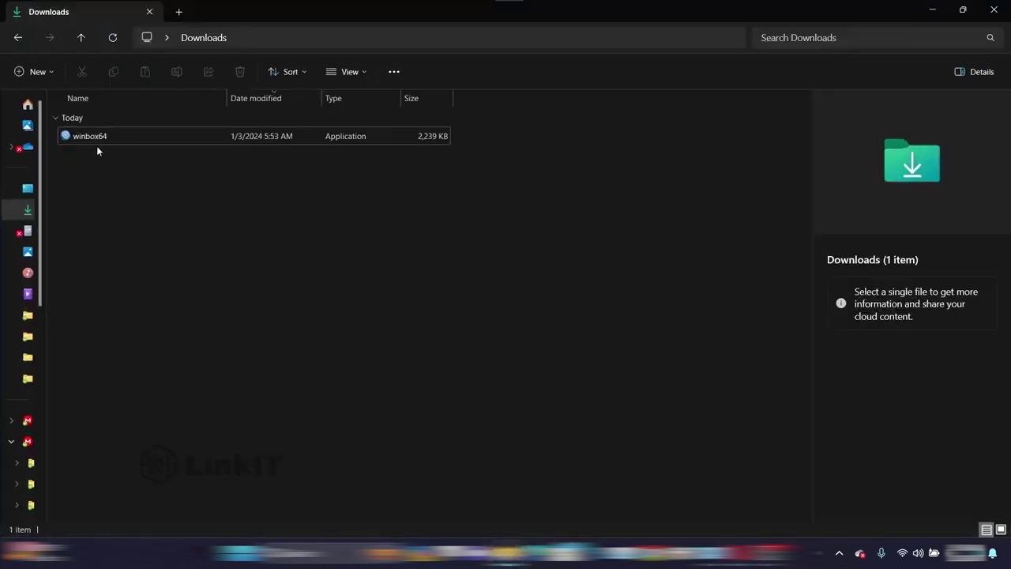
Step: Move winbox64 from Downloads onto the desktop beside OBS Studio
right_click(103, 136)
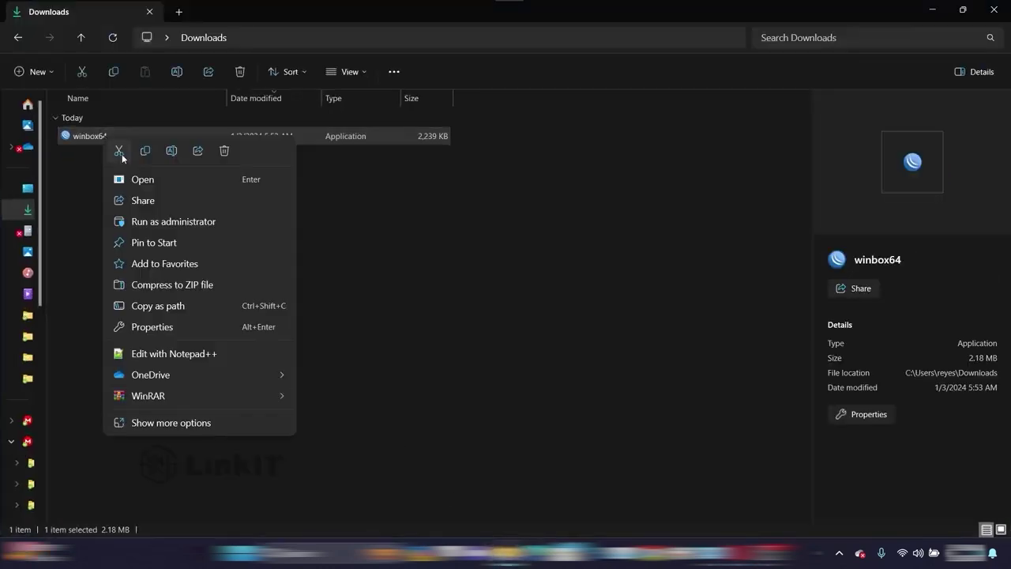
click(119, 151)
key(super+d)
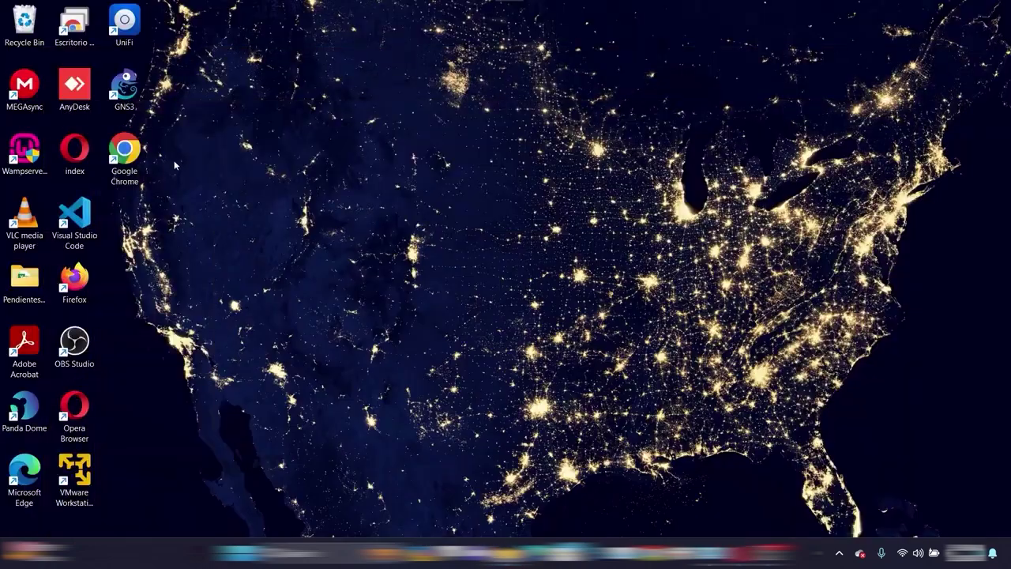
key(ctrl+v)
drag(128, 212, 127, 348)
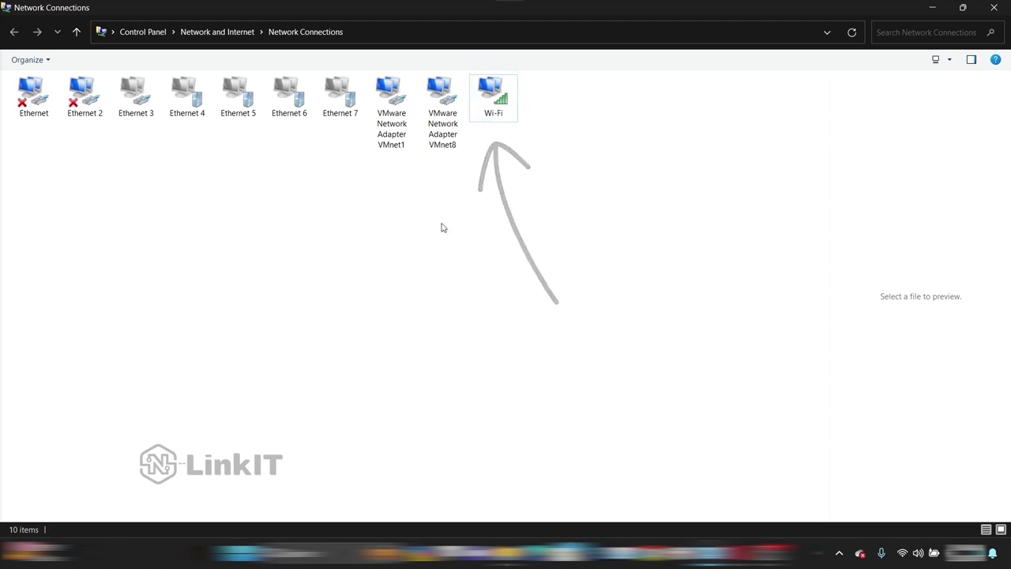
Step: Disable the Wi-Fi adapter
click(492, 99)
right_click(494, 109)
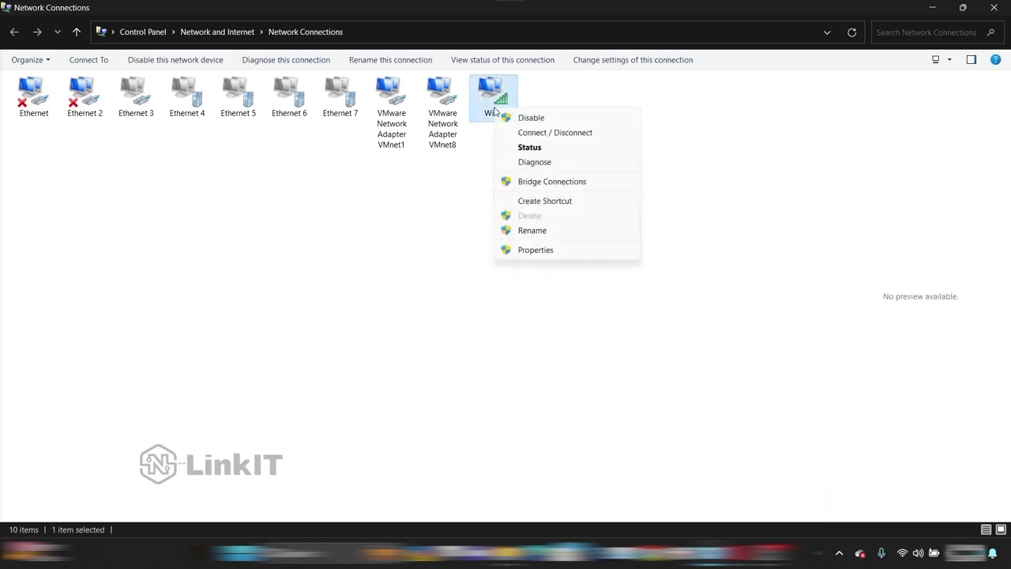
click(531, 118)
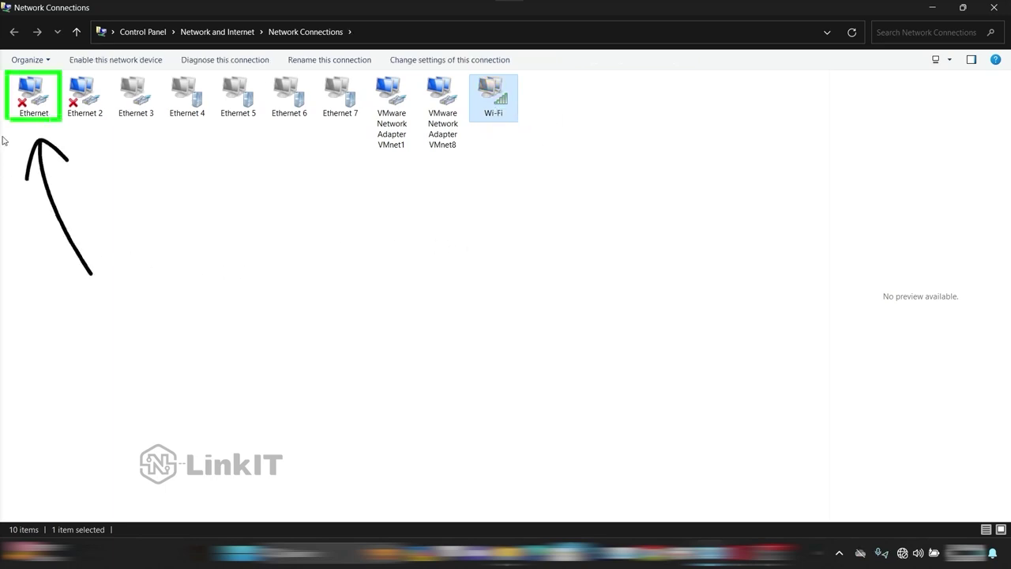
Step: Set Ethernet's TCP/IPv4 to obtain an IP address automatically, then minimize Network Connections
click(33, 94)
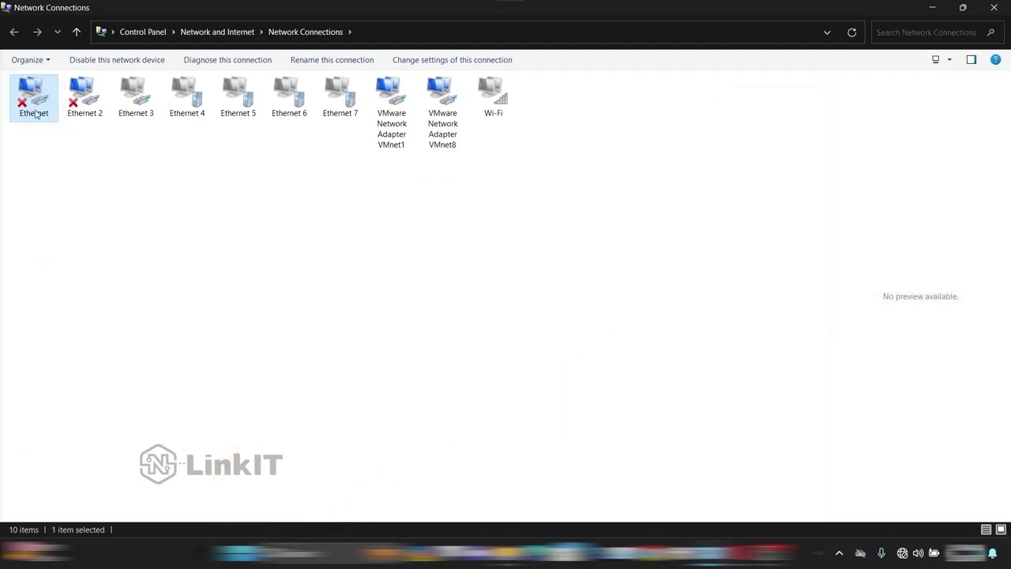
double_click(35, 119)
double_click(157, 233)
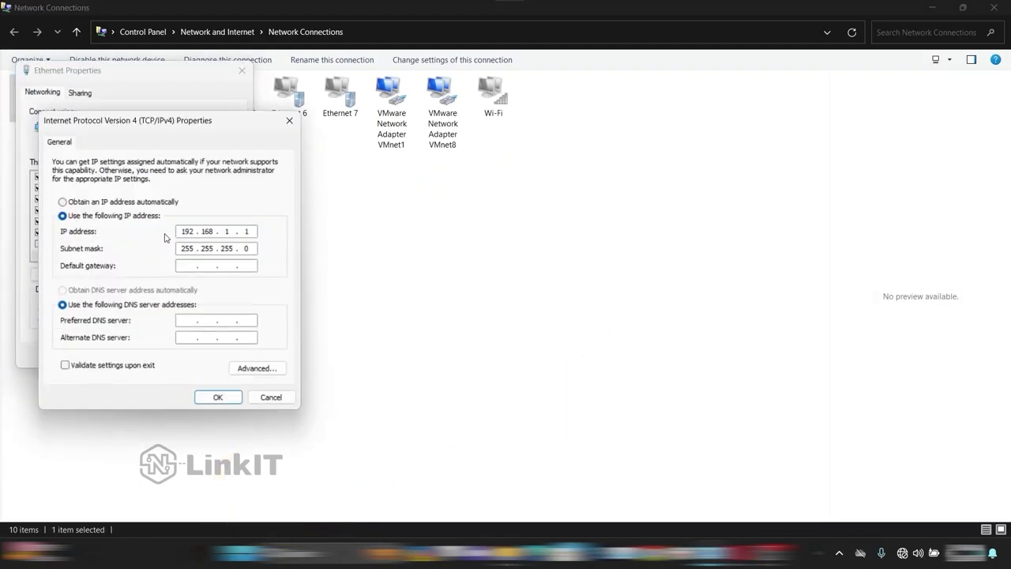
click(95, 204)
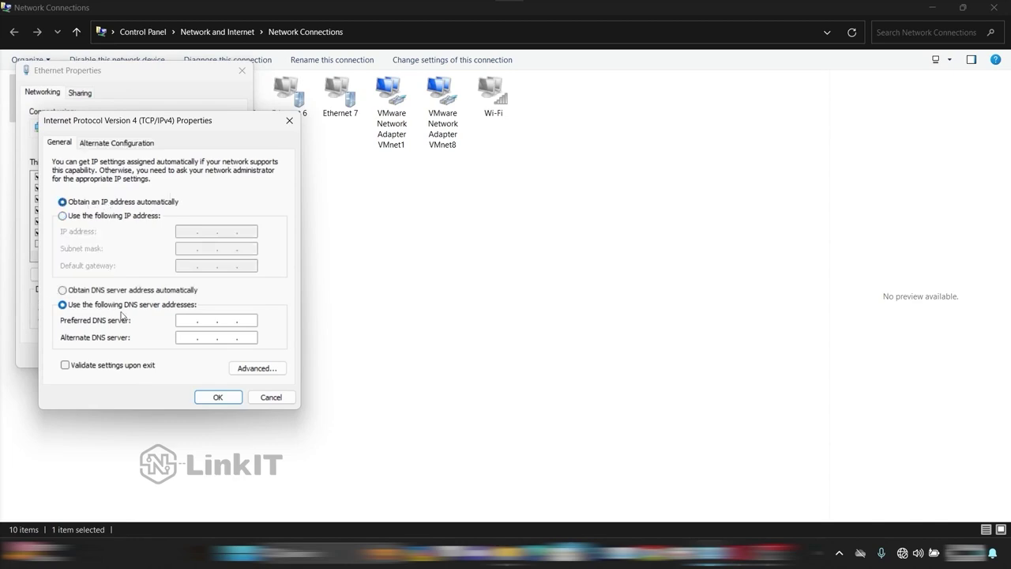
click(236, 403)
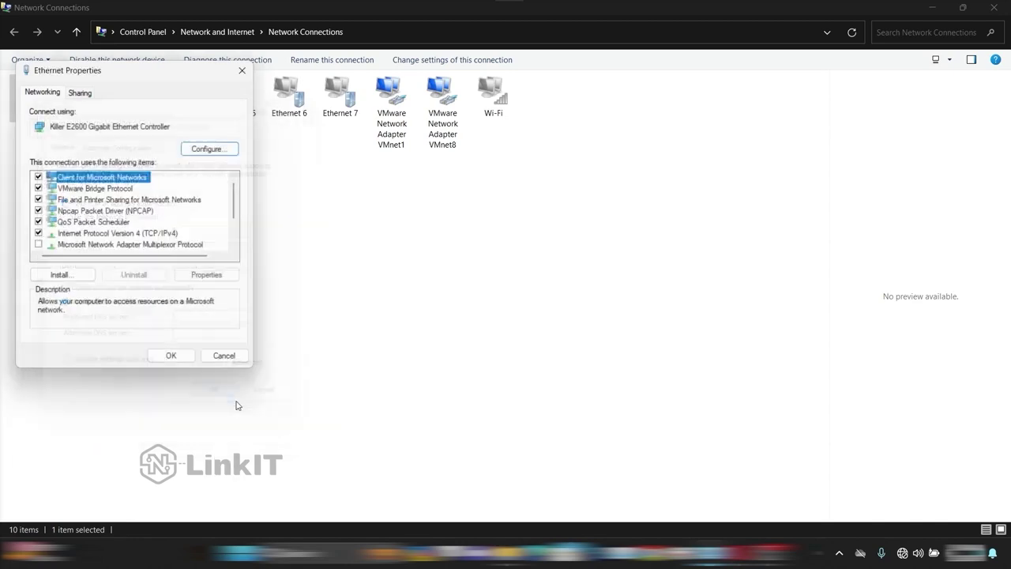
click(178, 356)
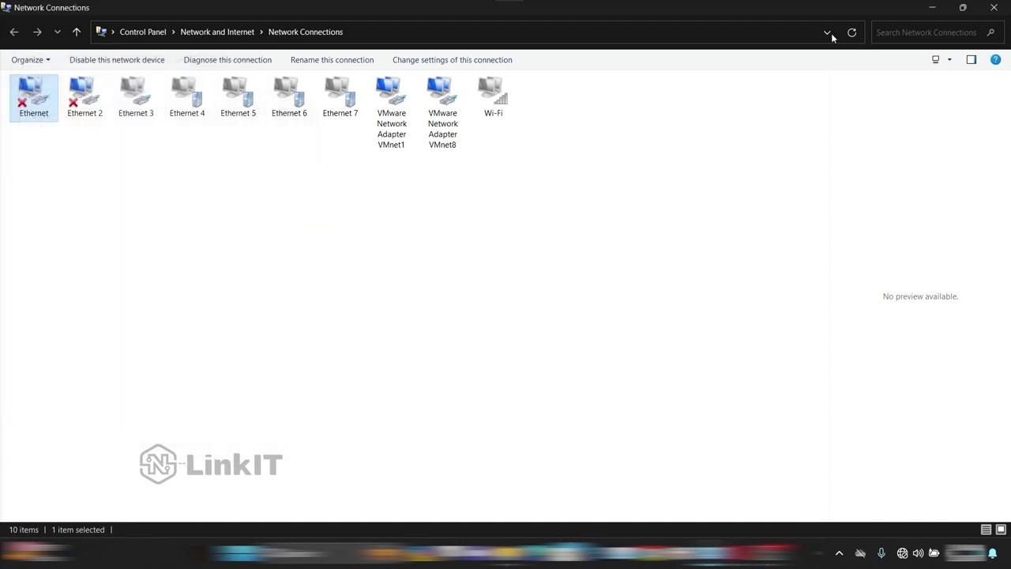
click(933, 10)
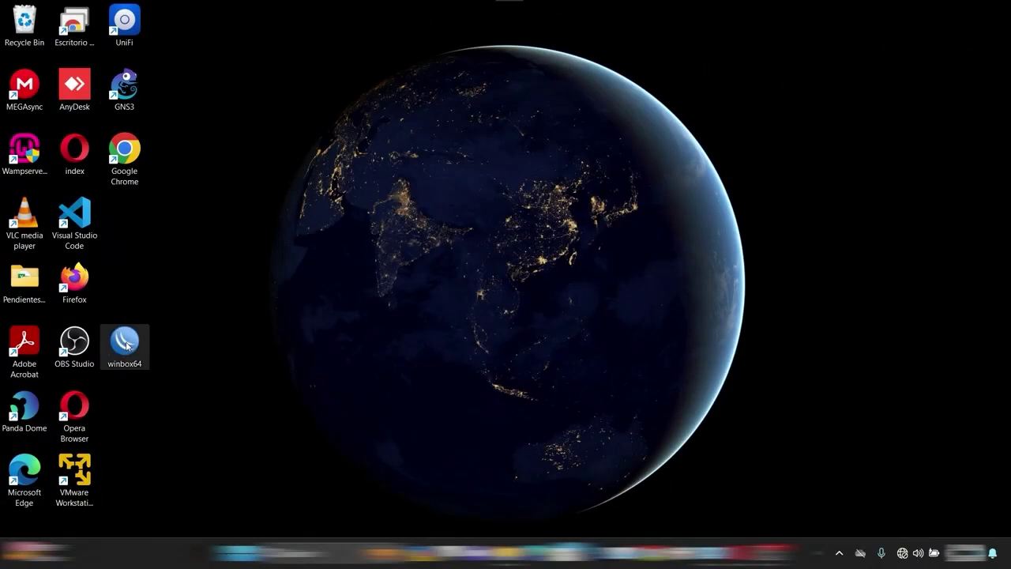
Step: Launch winbox64 past SmartScreen and refresh neighbors to find two RBD52G-5HacD2HnD entries
drag(127, 345, 130, 219)
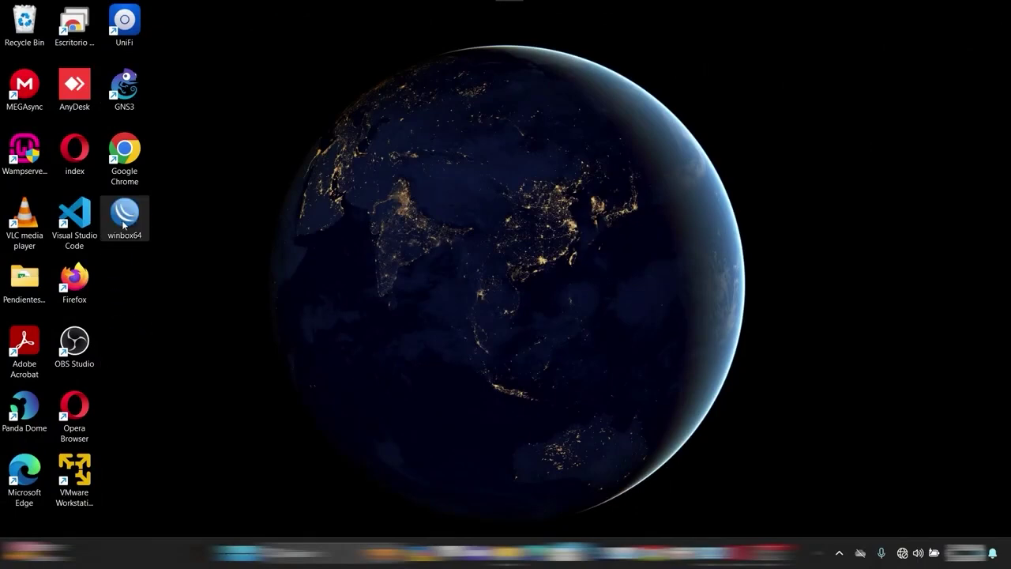
double_click(124, 225)
click(559, 393)
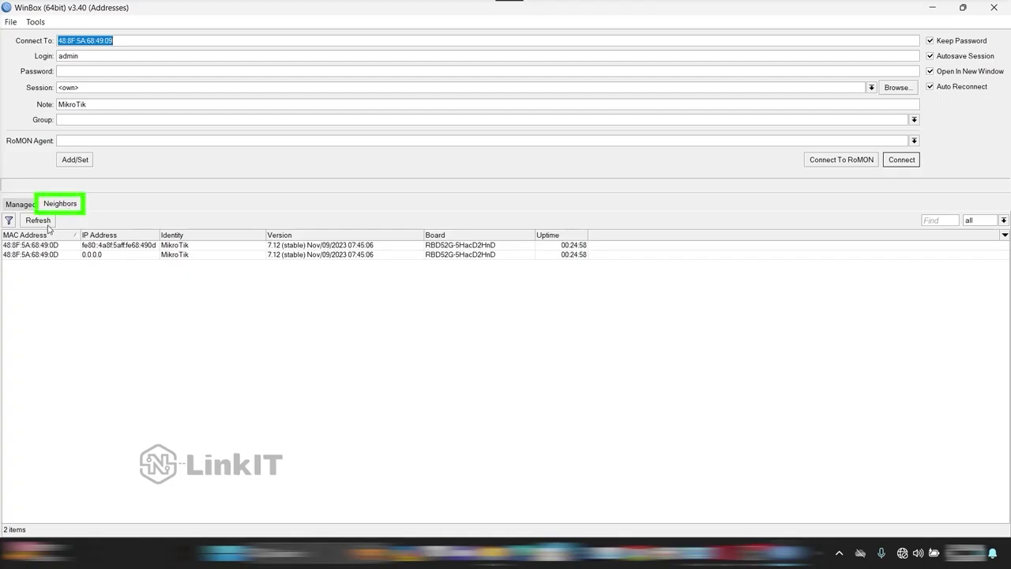
click(51, 223)
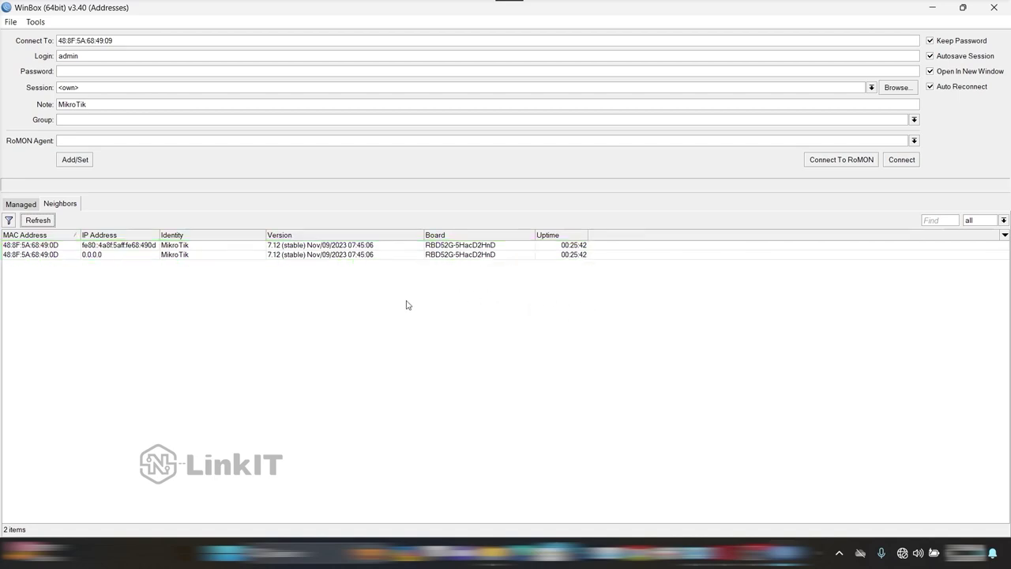
Step: Select the router by MAC address, with login admin and an empty password
click(50, 258)
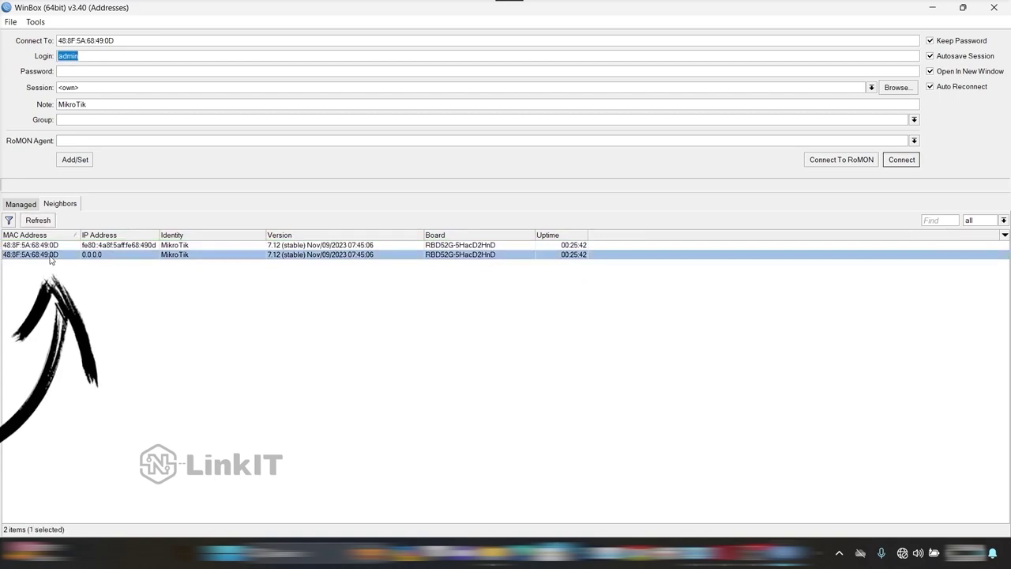
click(93, 56)
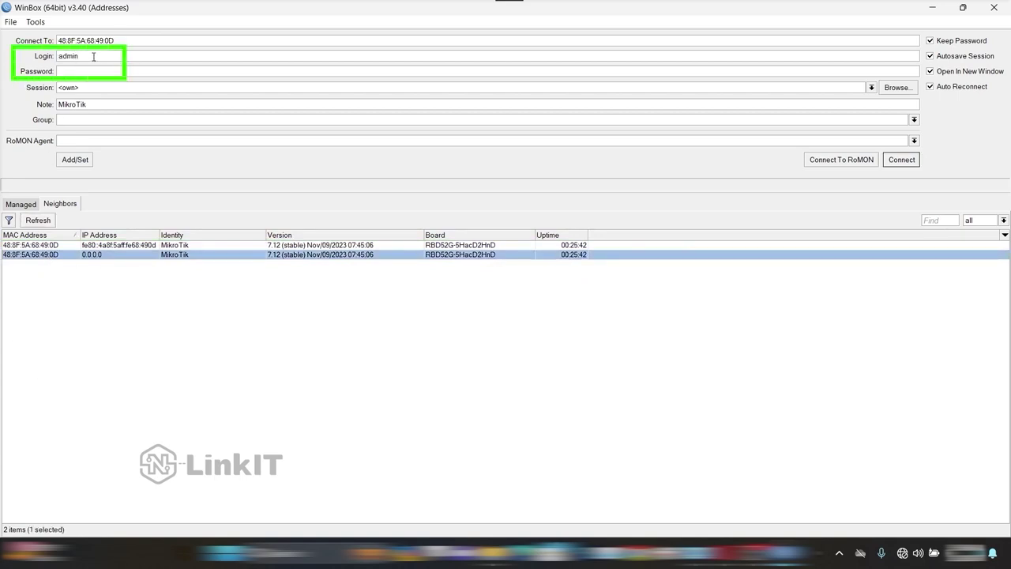
click(96, 70)
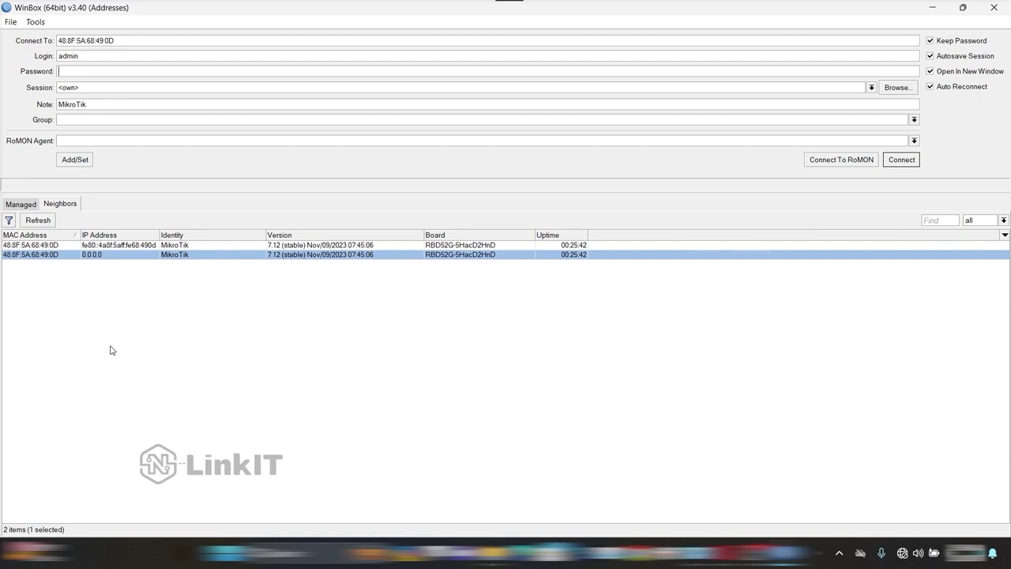
Step: Enable Keep Password, Autosave, Open In New Window and Auto Reconnect, then connect
click(931, 41)
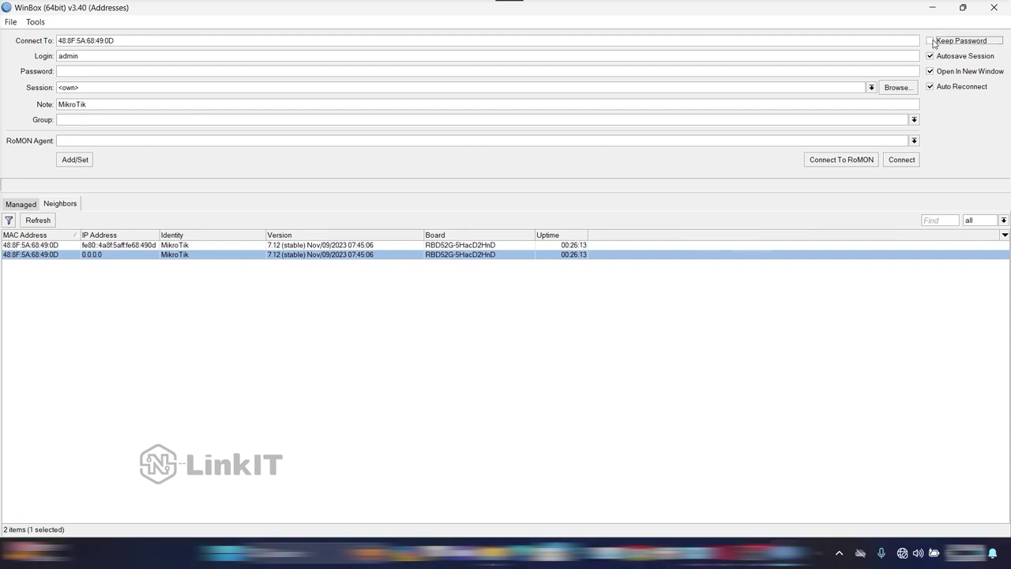
click(931, 56)
click(931, 71)
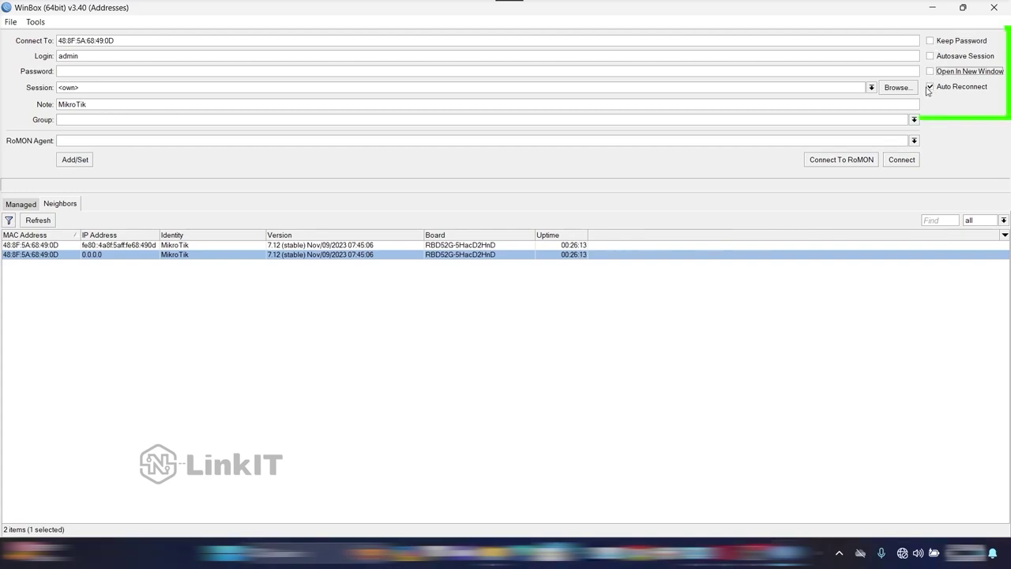
click(931, 87)
click(930, 42)
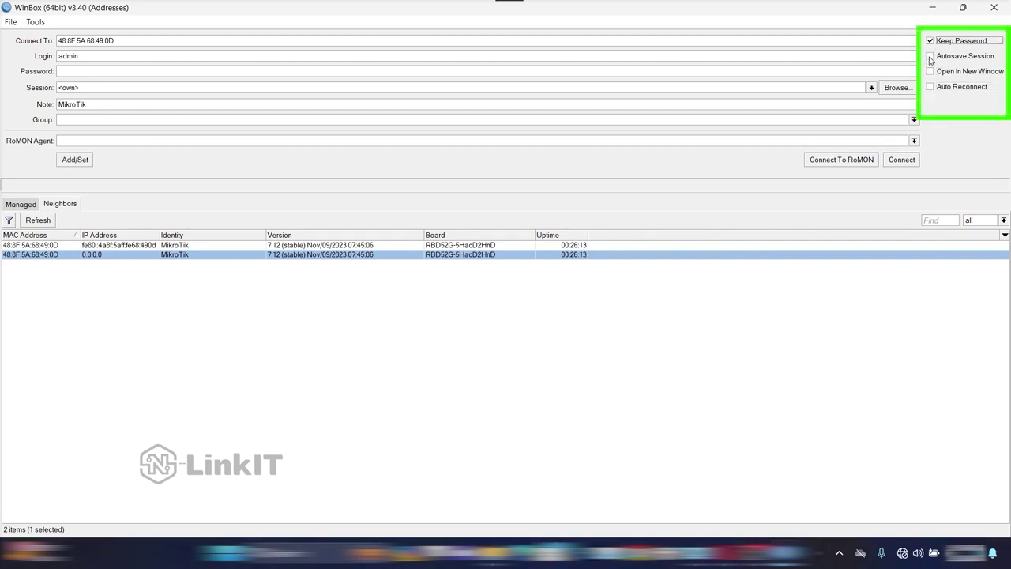
click(931, 56)
click(931, 71)
click(931, 87)
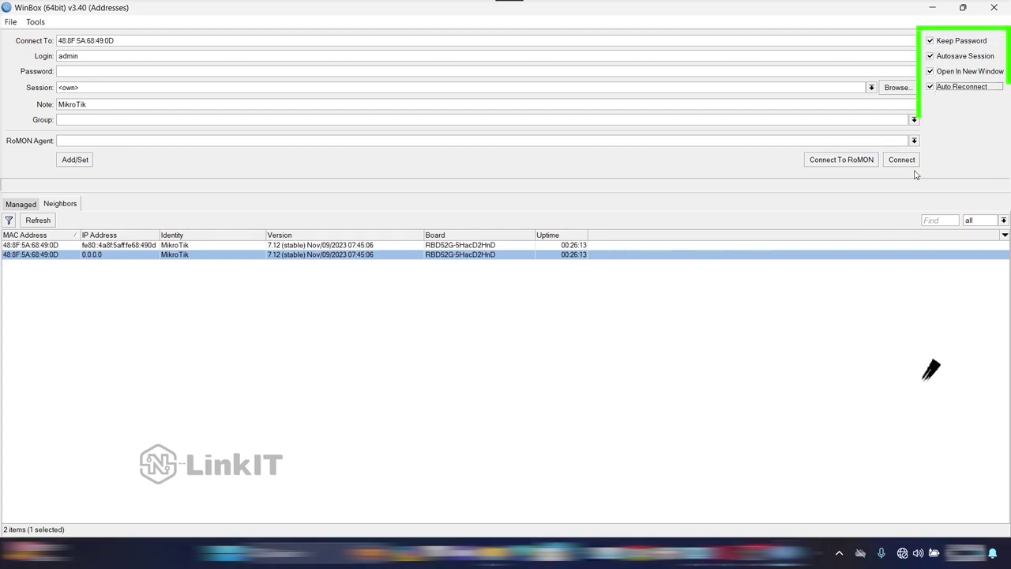
click(902, 160)
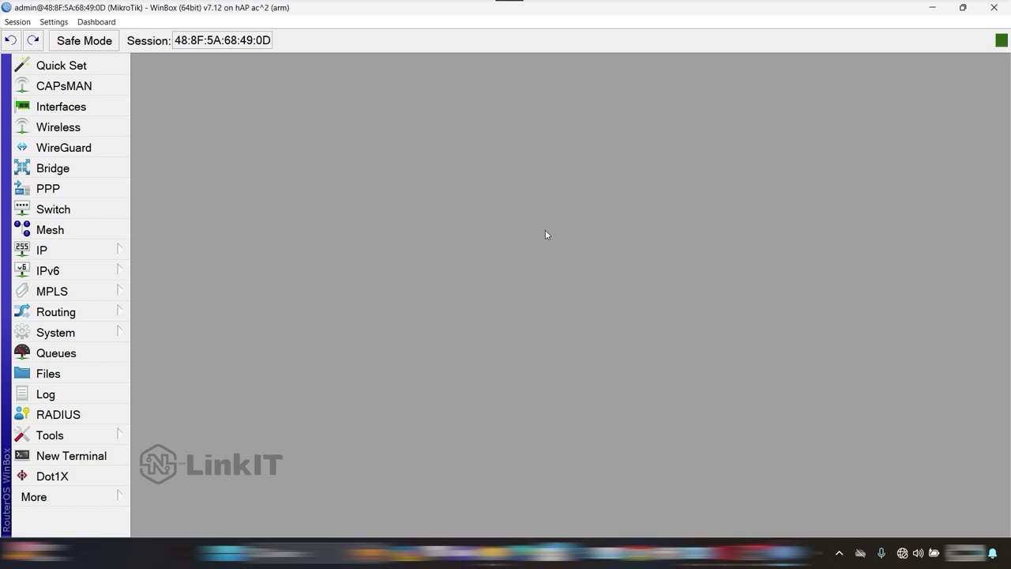
Step: In a New Terminal, run system reset-configuration no-defaults=yes and confirm with y
click(117, 464)
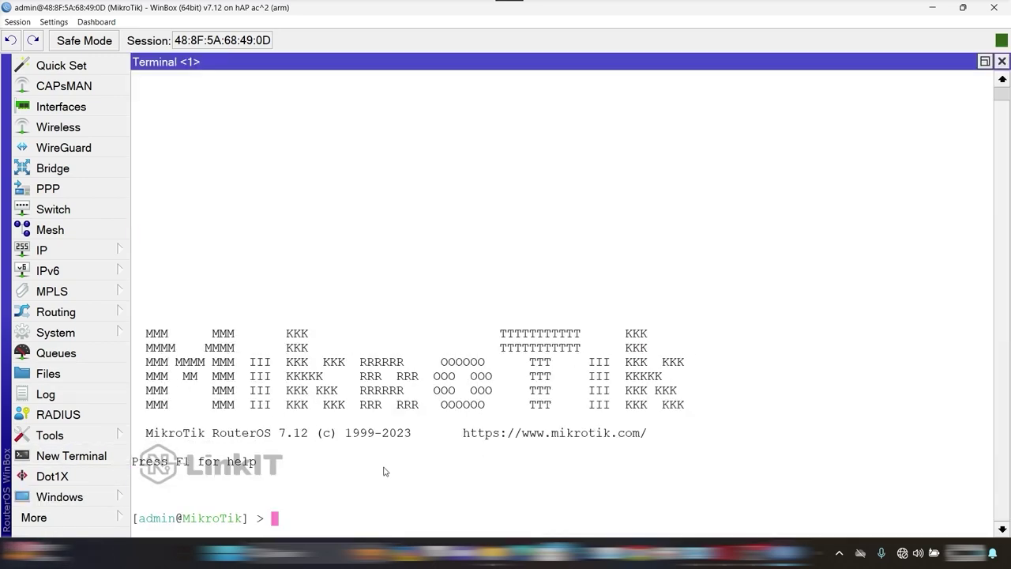
text(system reset)
key(Tab)
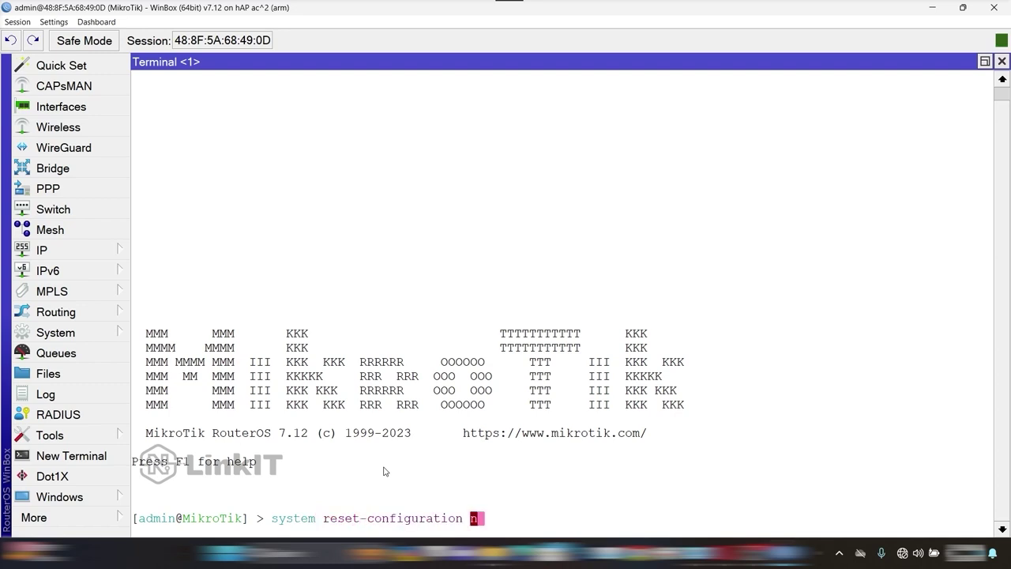
text(no=yes)
key(Return)
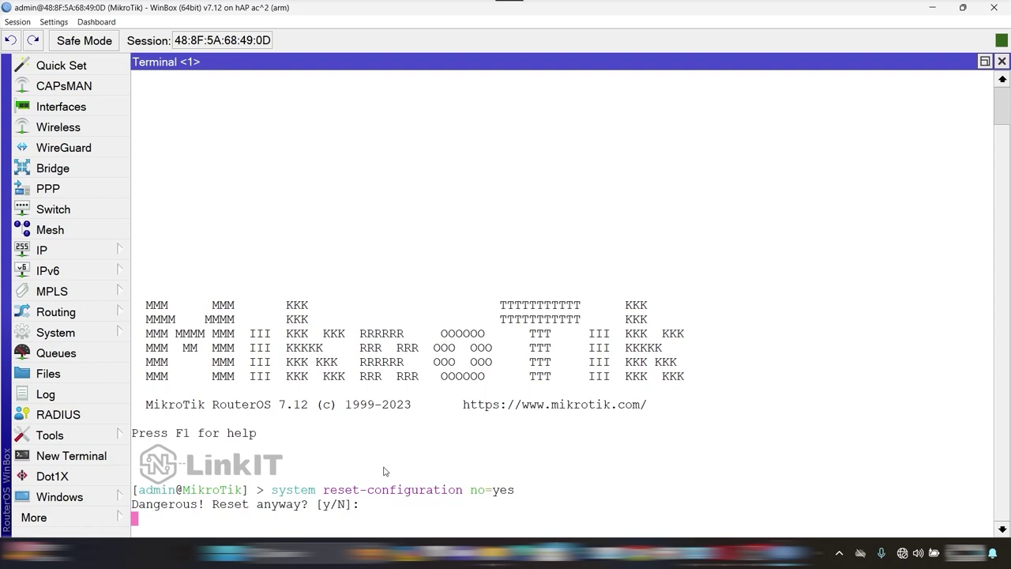
text(y)
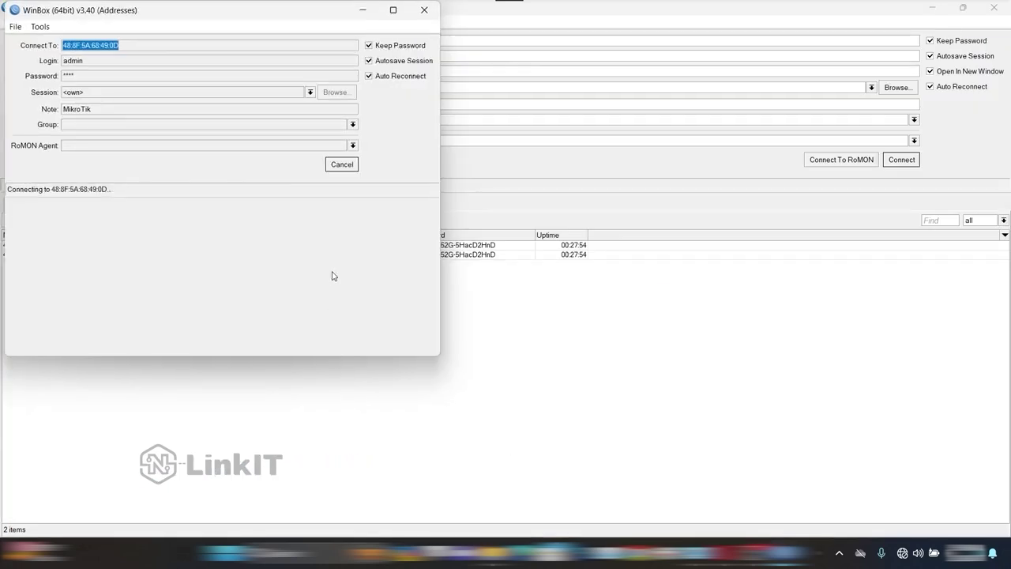
Step: Refresh neighbors and reconnect to the reset router by MAC as admin with a blank password
click(425, 10)
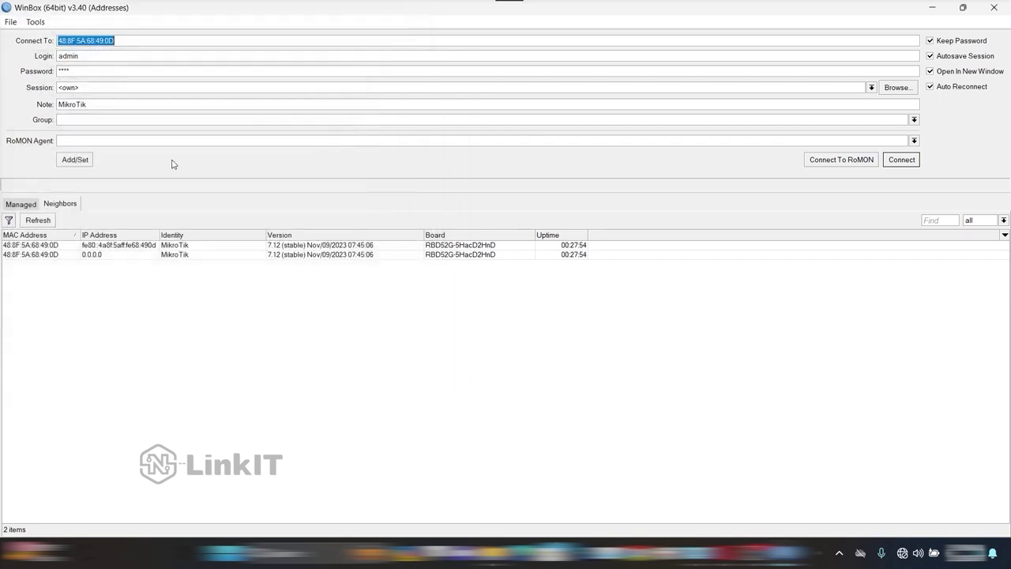
click(44, 223)
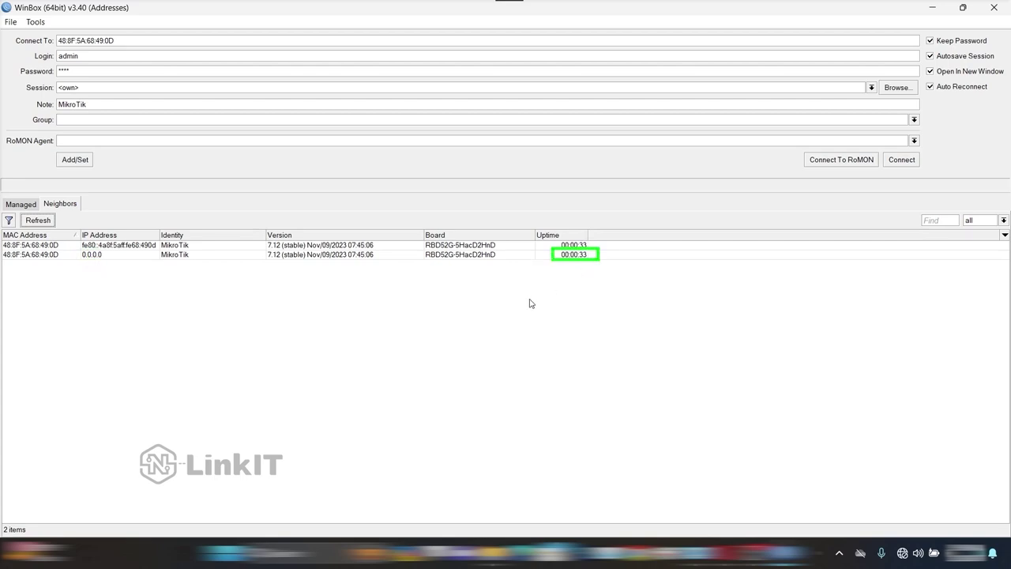
click(53, 256)
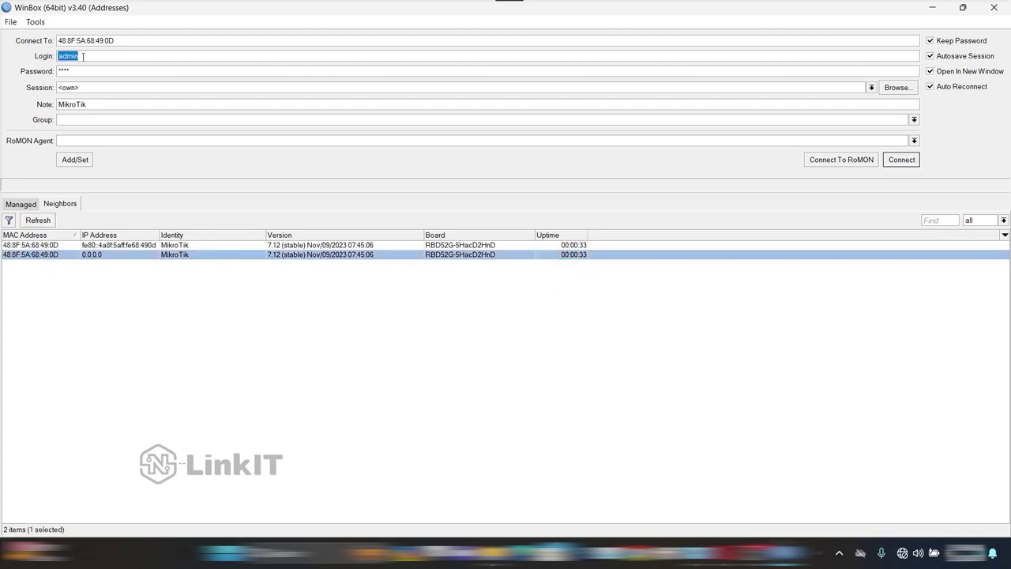
key(Tab)
key(BackSpace)
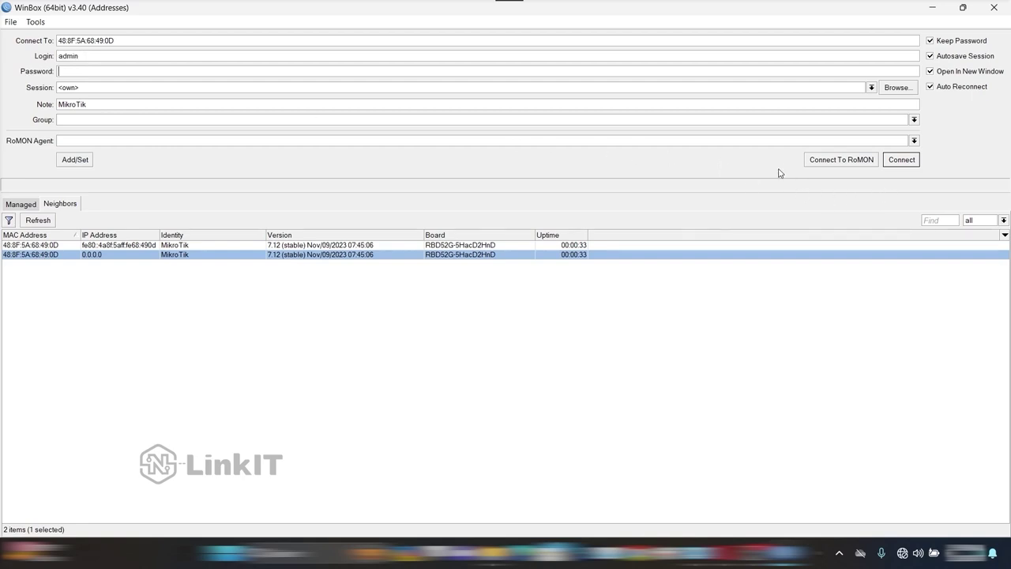
click(914, 166)
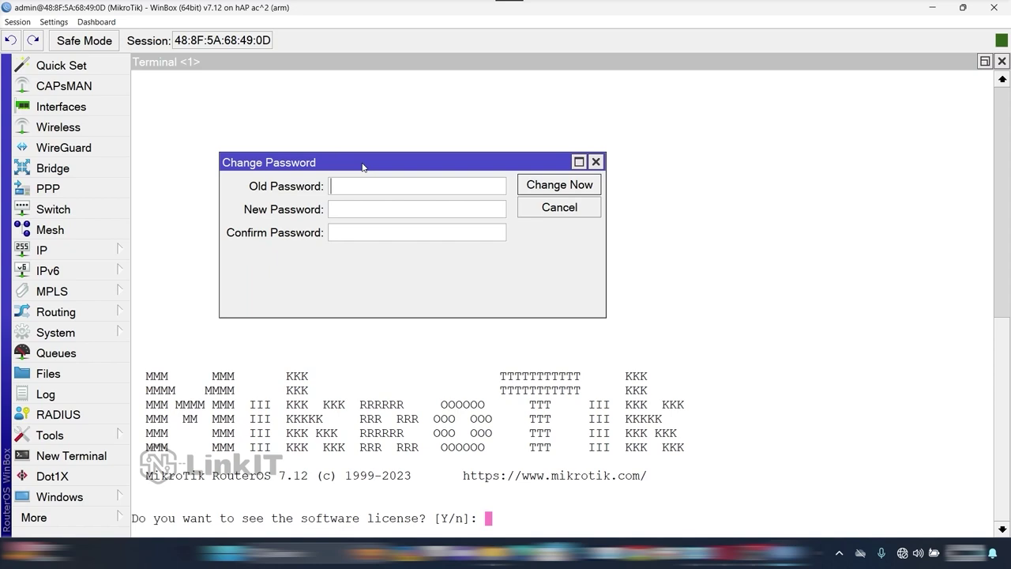
Step: Set and confirm a new admin password, answer n to the license prompt, and close the Terminal
click(371, 208)
text(****)
text(**)
click(597, 188)
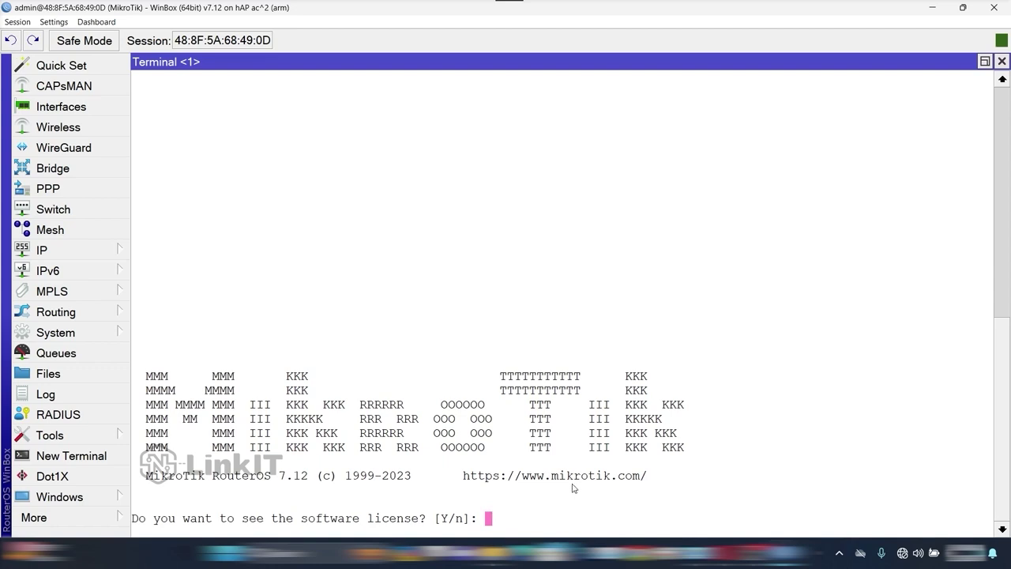
text(n)
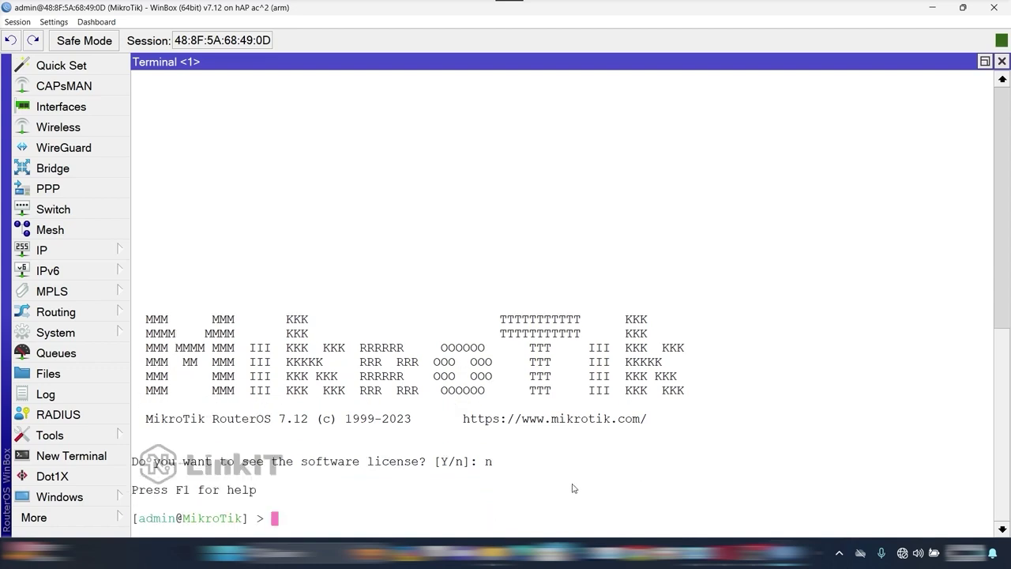
click(1002, 62)
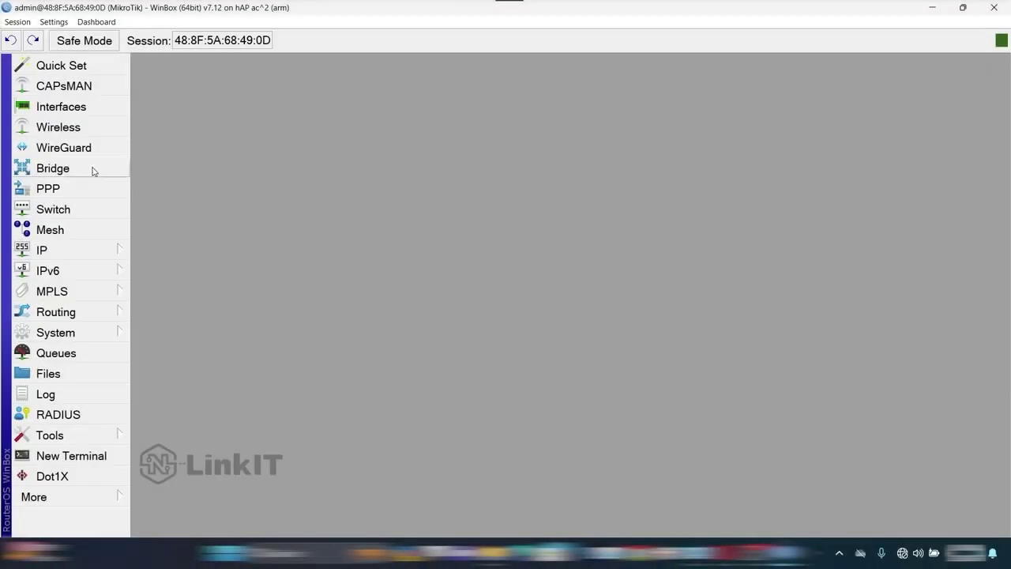
Step: Open the Interface List and identify ether1 as the internet port and ether5 as the PC port
click(96, 106)
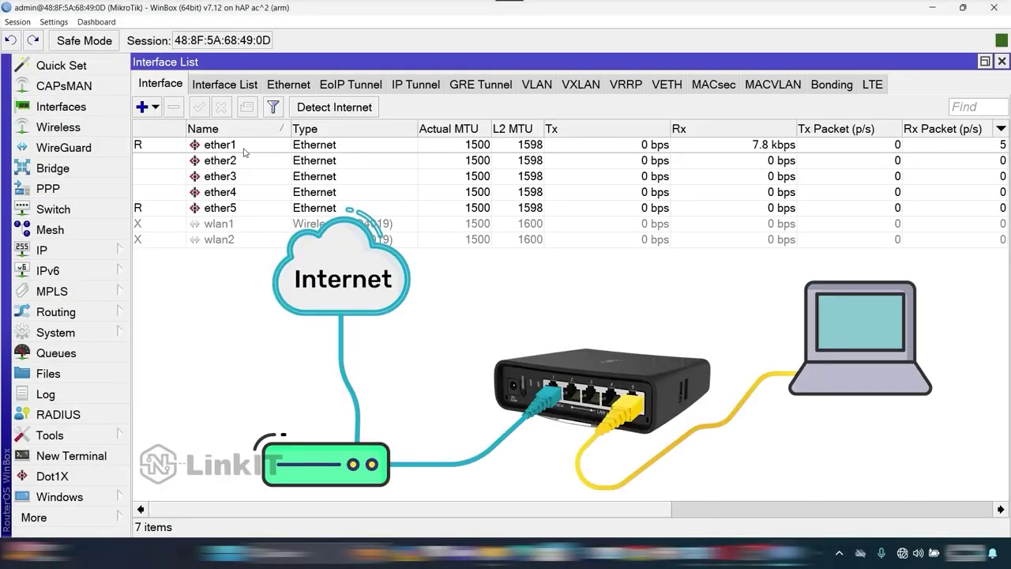
click(243, 147)
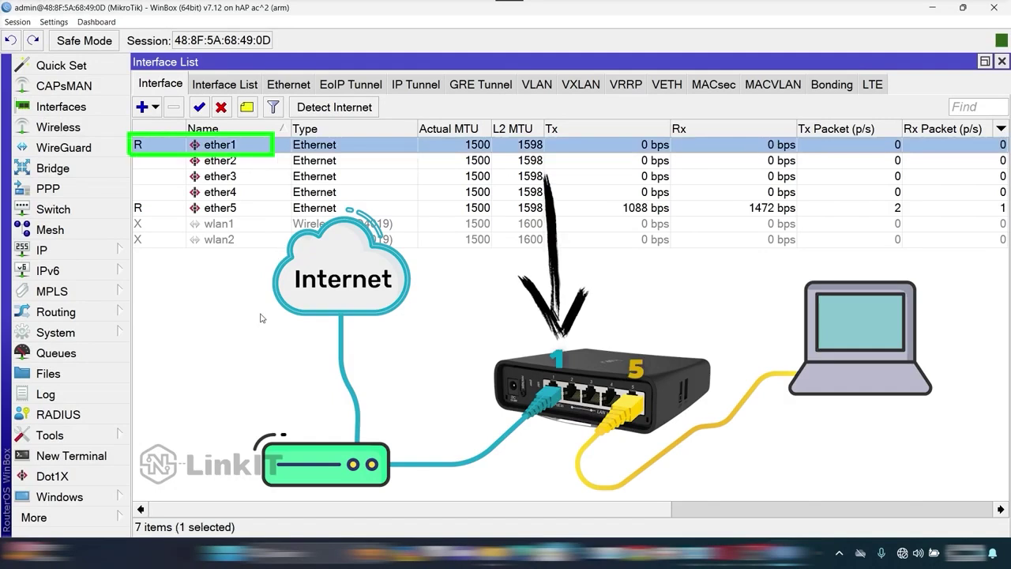
click(237, 208)
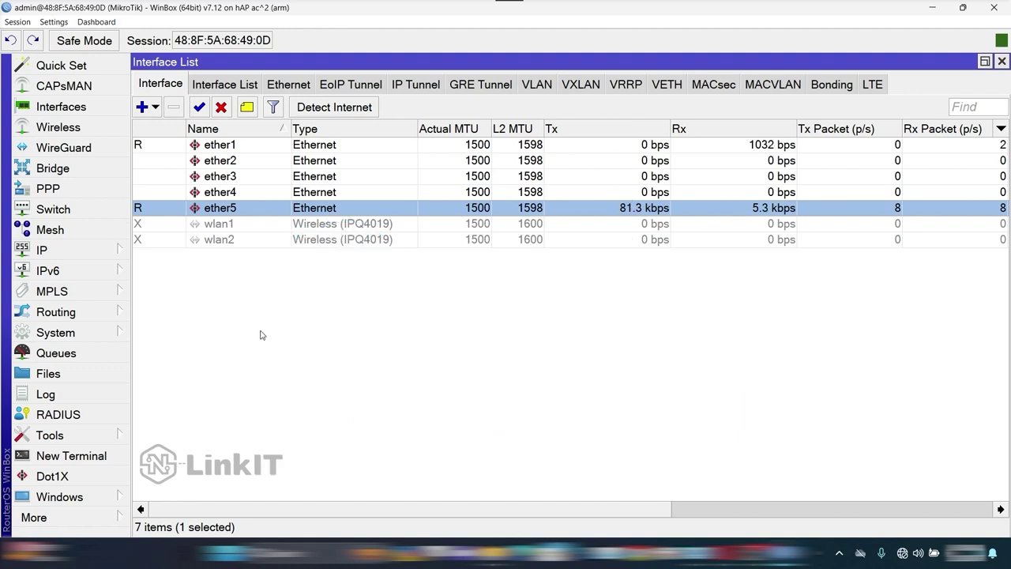
Step: Change the router identity from MikroTik to N-link_IT
click(107, 337)
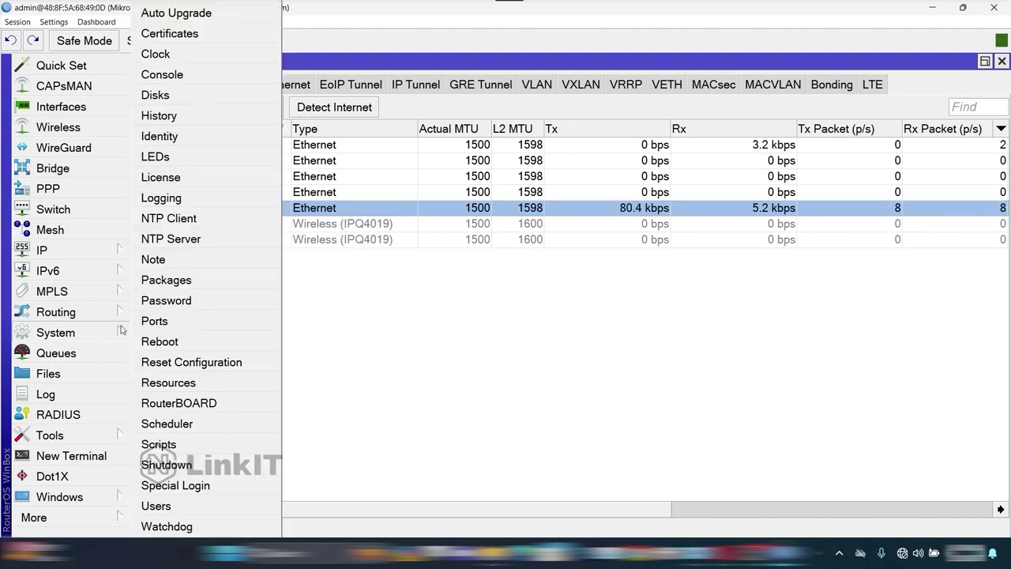
click(181, 138)
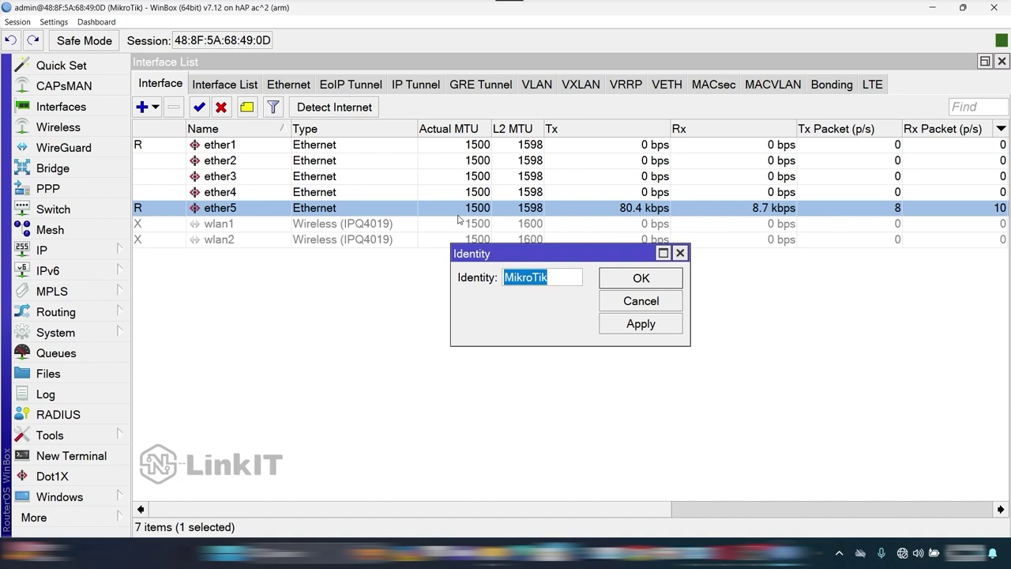
text(N-link_)
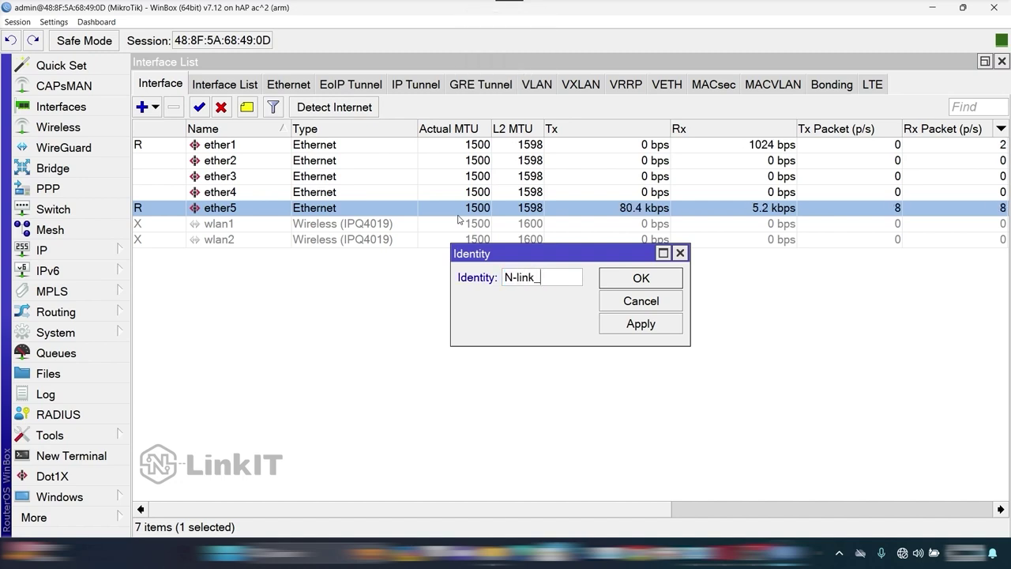
key(Caps_Lock)
text(_IT)
click(654, 282)
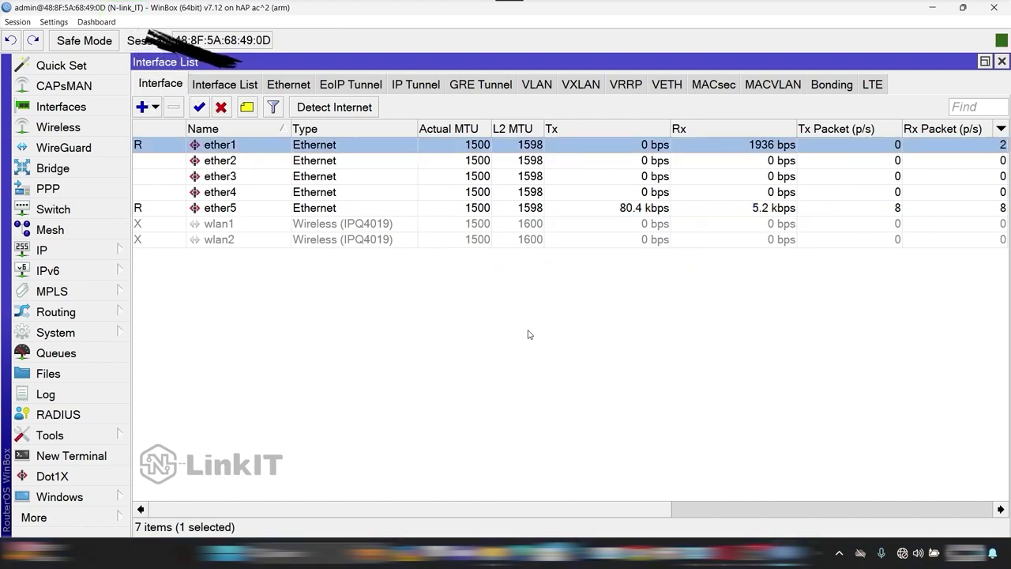
Step: Enable the wlan1 and wlan2 wireless interfaces
key(shift+Down)
key(shift+Down)
key(shift+Down)
key(shift+Down)
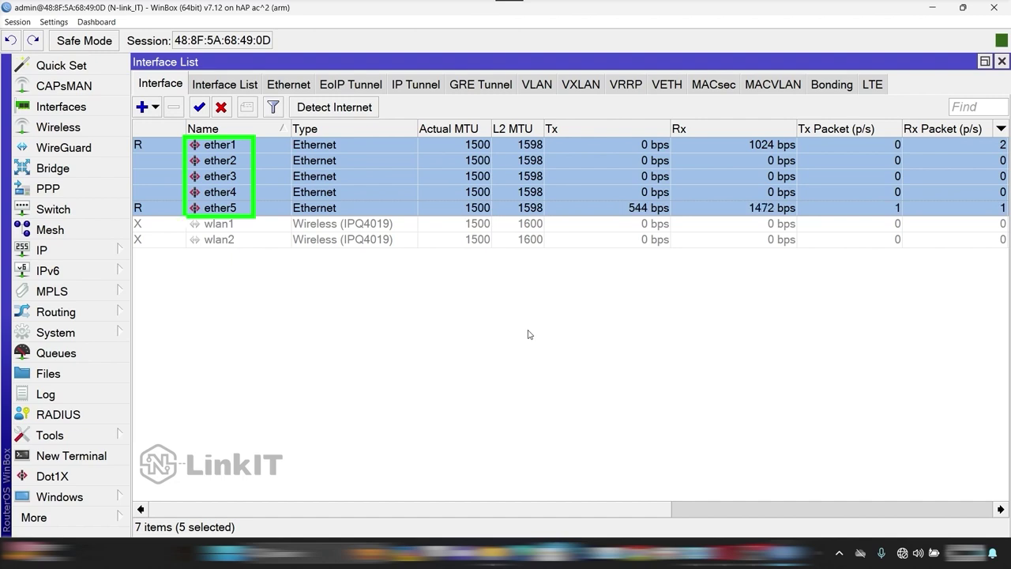
key(shift+Down)
key(shift+Down)
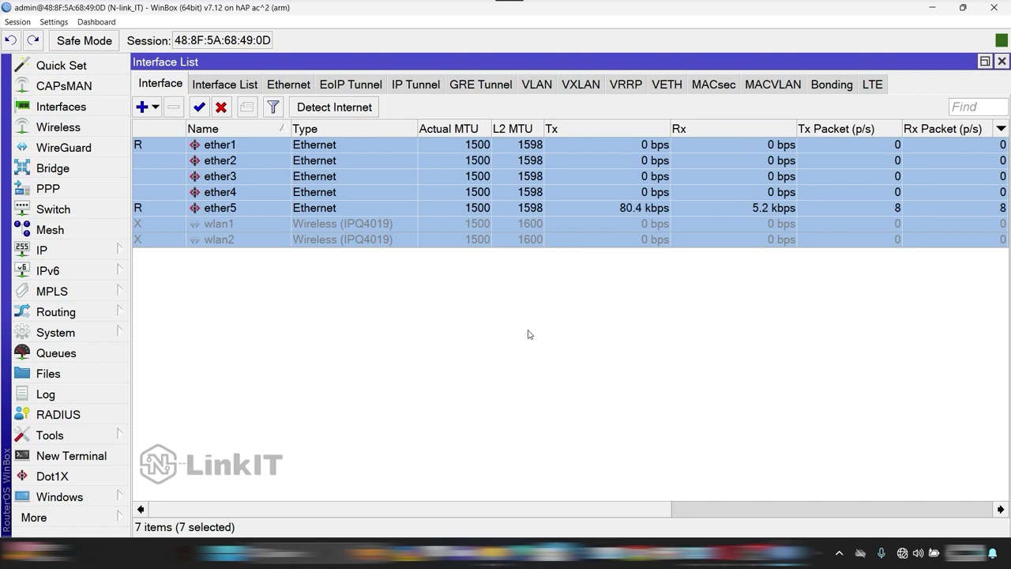
click(278, 228)
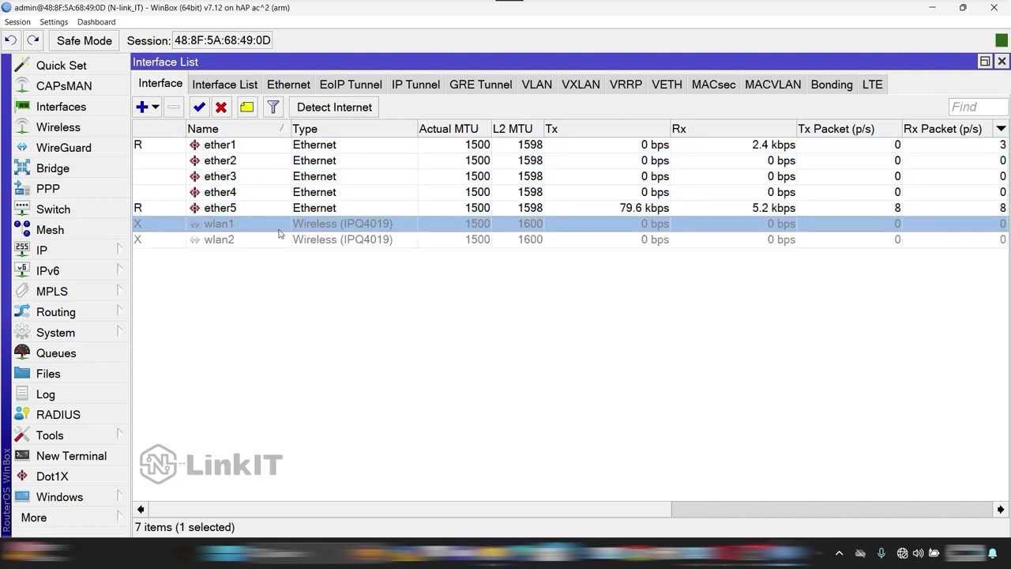
key(shift+Down)
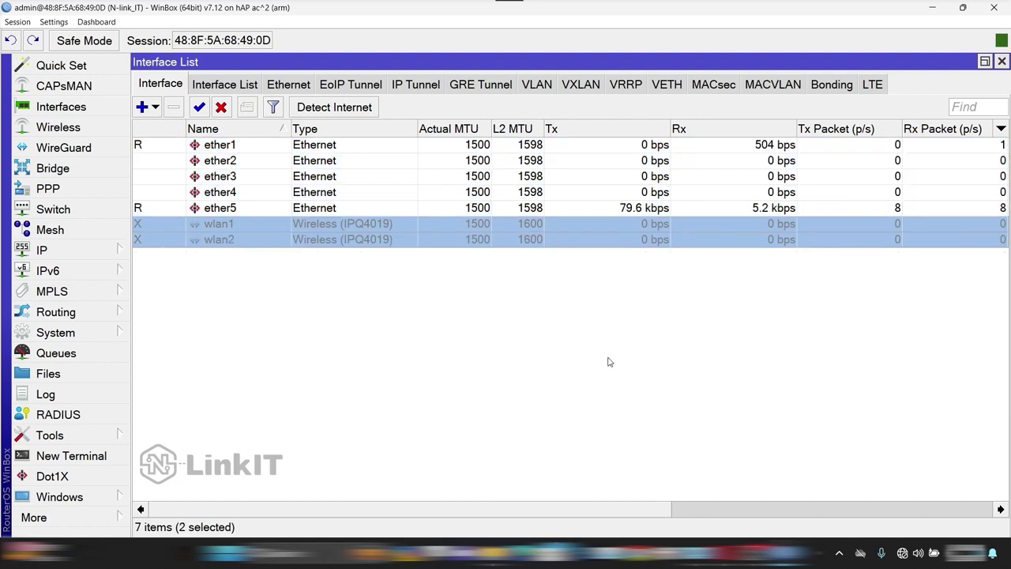
click(200, 106)
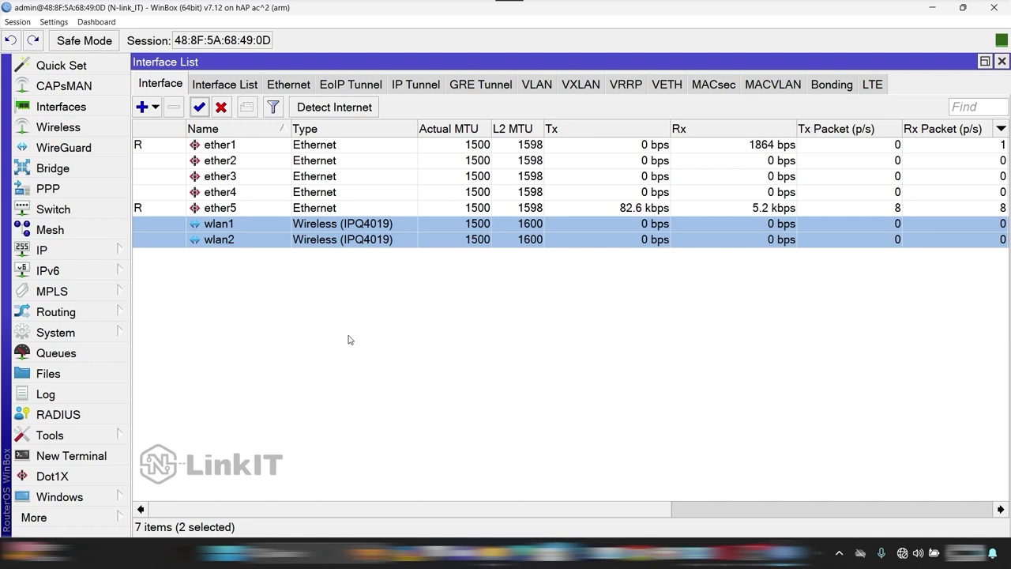
Step: Select ether2 through wlan2 as the future LAN ports, then close the Interface List
click(253, 162)
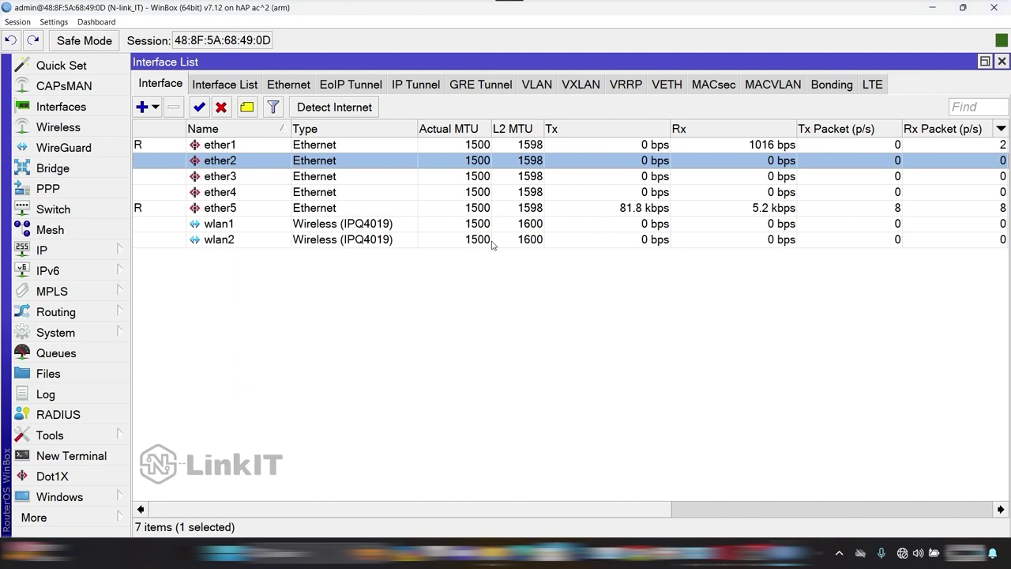
key(shift+Down)
key(shift+Down)
key(shift+Down)
key(shift+Down)
key(shift+Down)
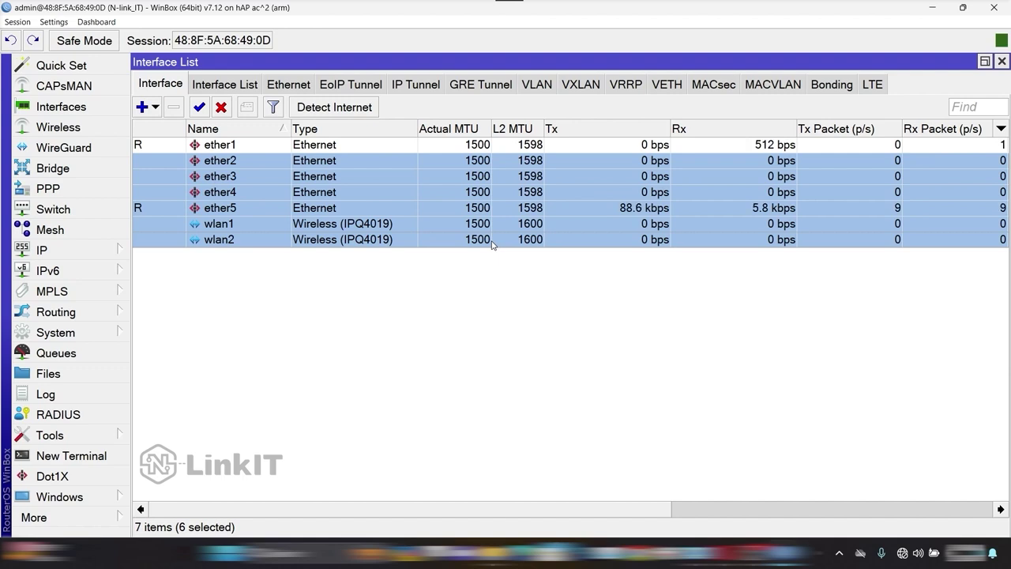
click(1002, 61)
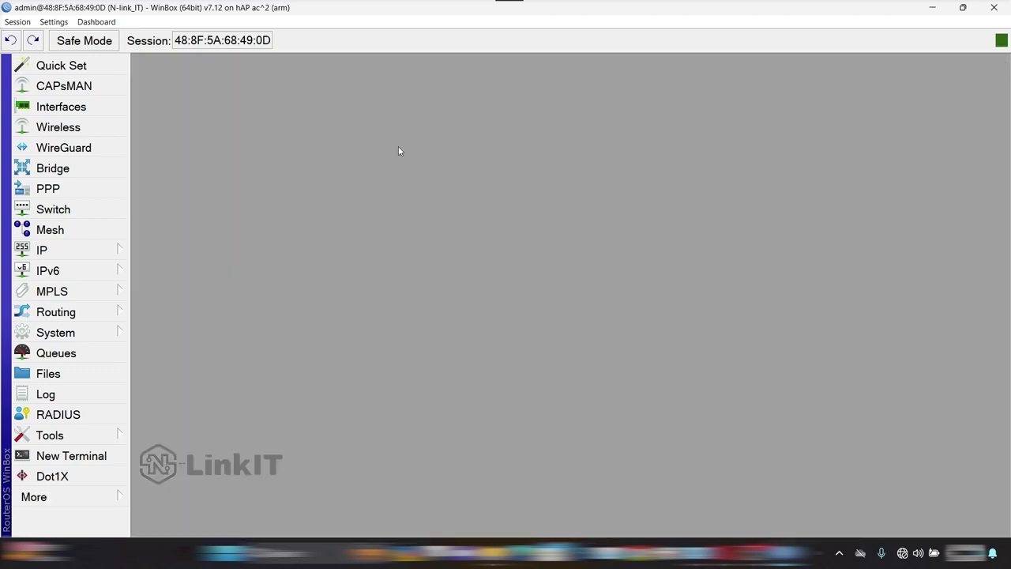
Step: Create a new bridge named LAN in place of bridge1 and view its Ports list
click(95, 168)
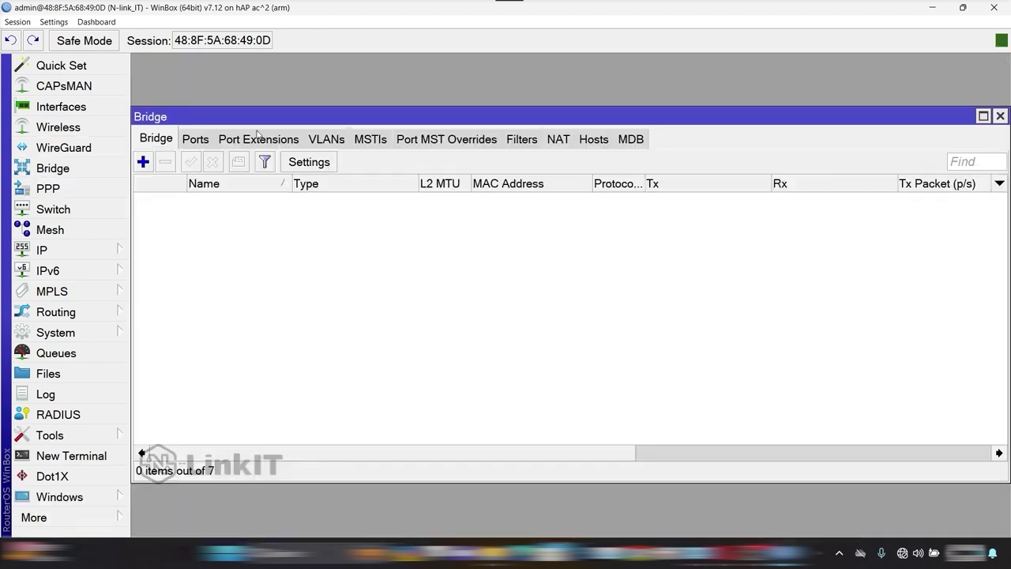
drag(199, 116, 204, 69)
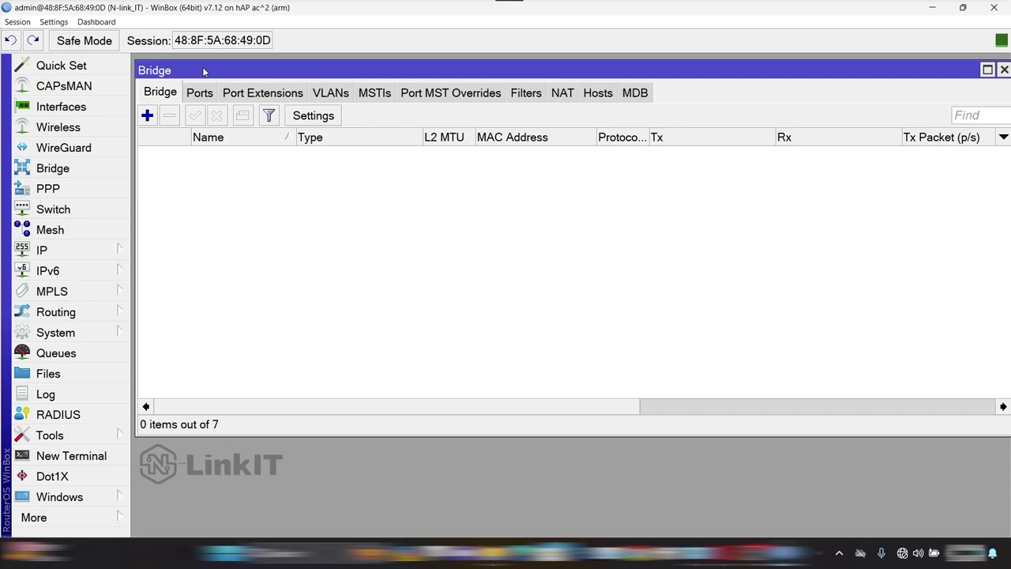
click(147, 115)
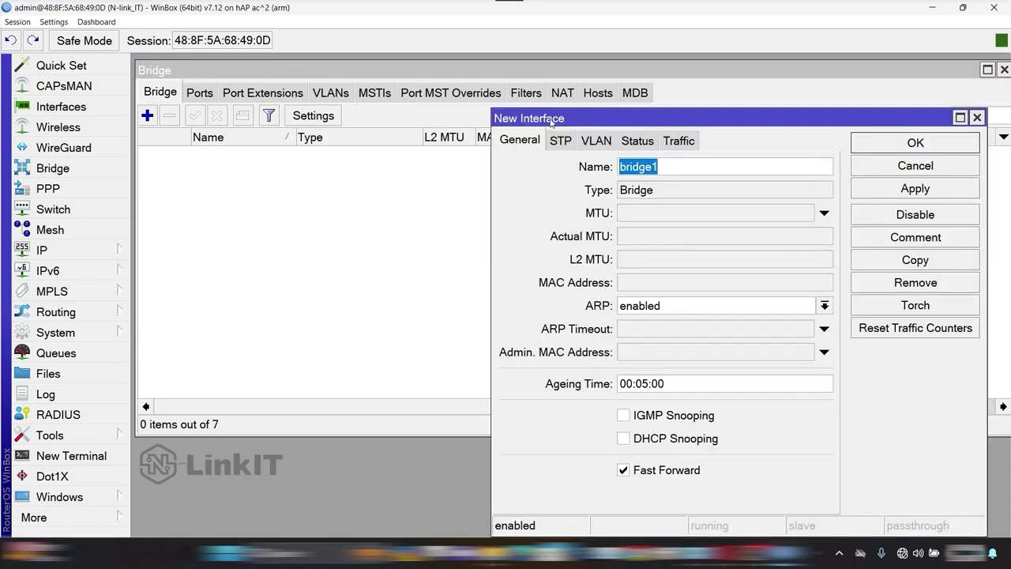
drag(551, 122, 197, 154)
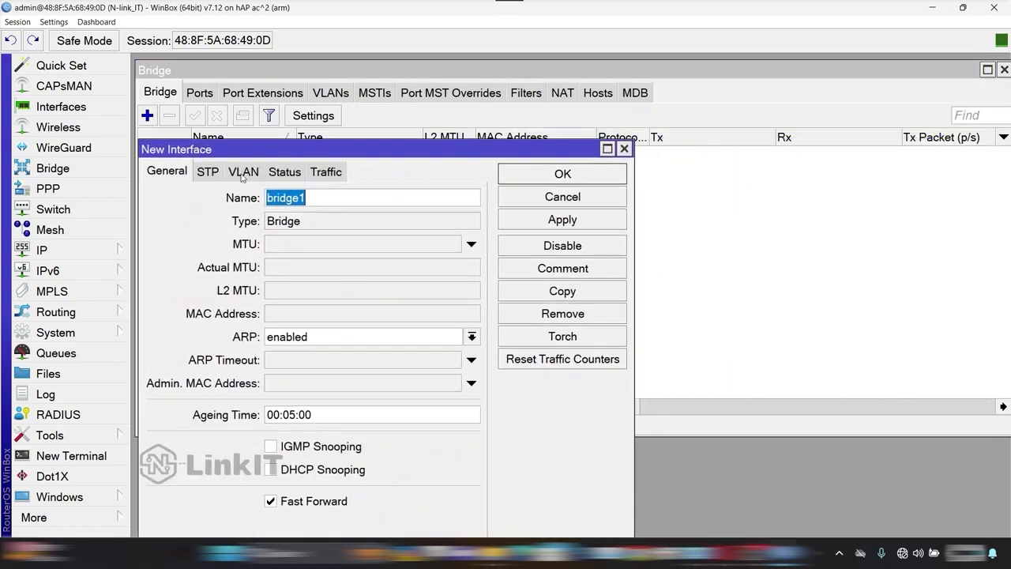
key(BackSpace)
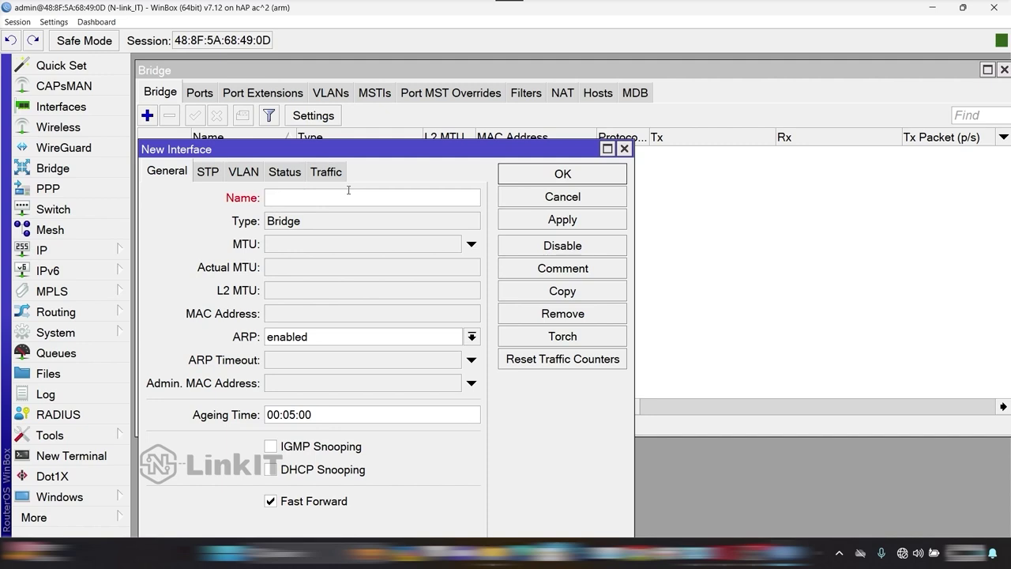
text(LAN)
click(589, 181)
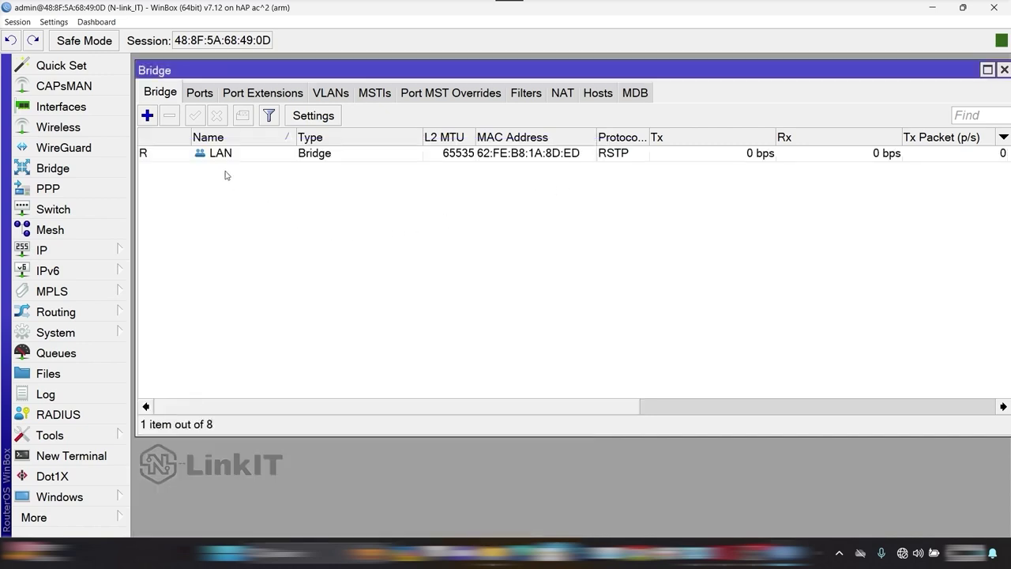
click(200, 93)
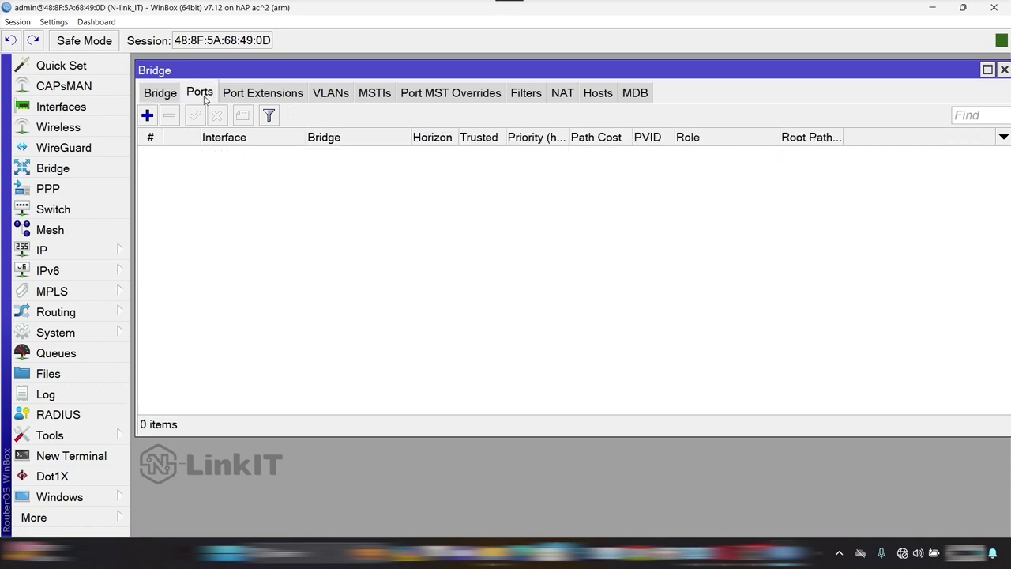
Step: Add ether2 and ether3 as ports of the LAN bridge
click(147, 115)
drag(549, 182, 173, 160)
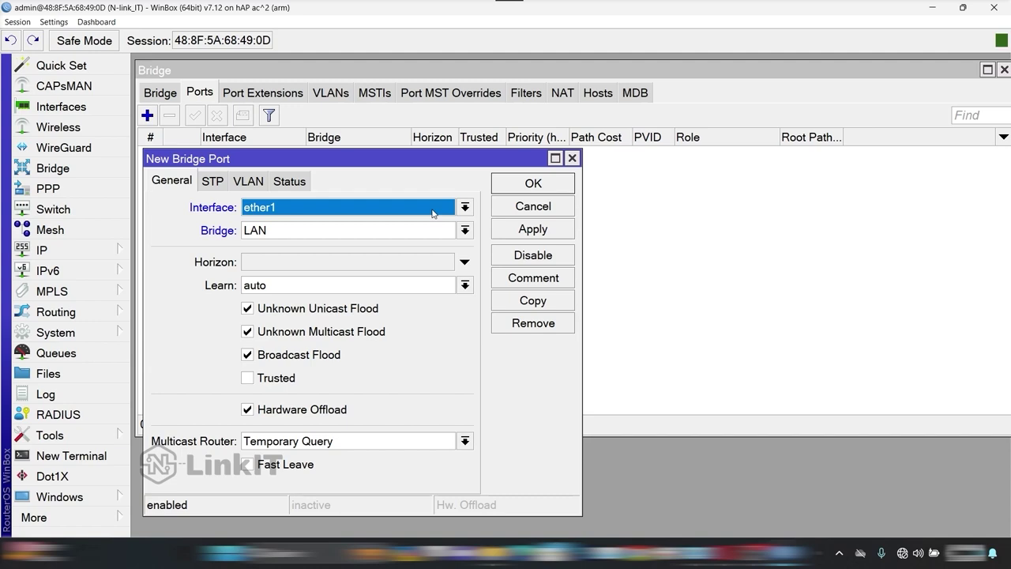
click(433, 211)
click(308, 269)
click(549, 187)
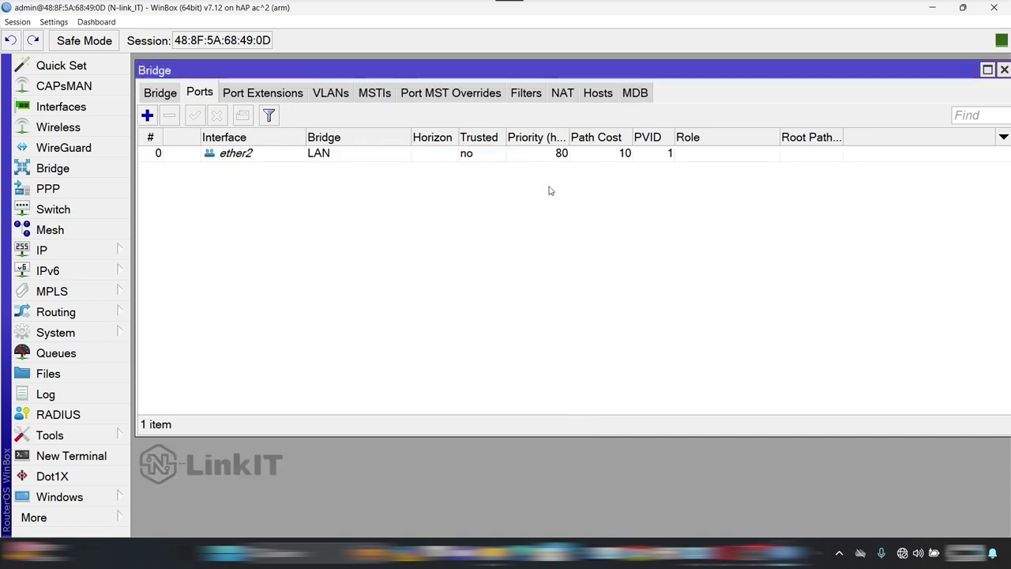
click(148, 117)
click(465, 208)
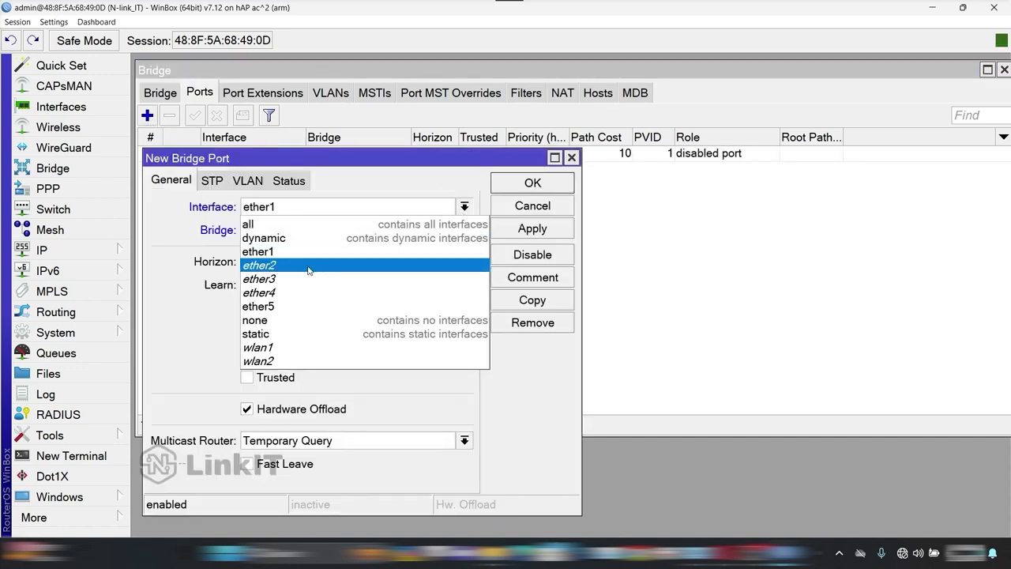
click(401, 275)
click(537, 184)
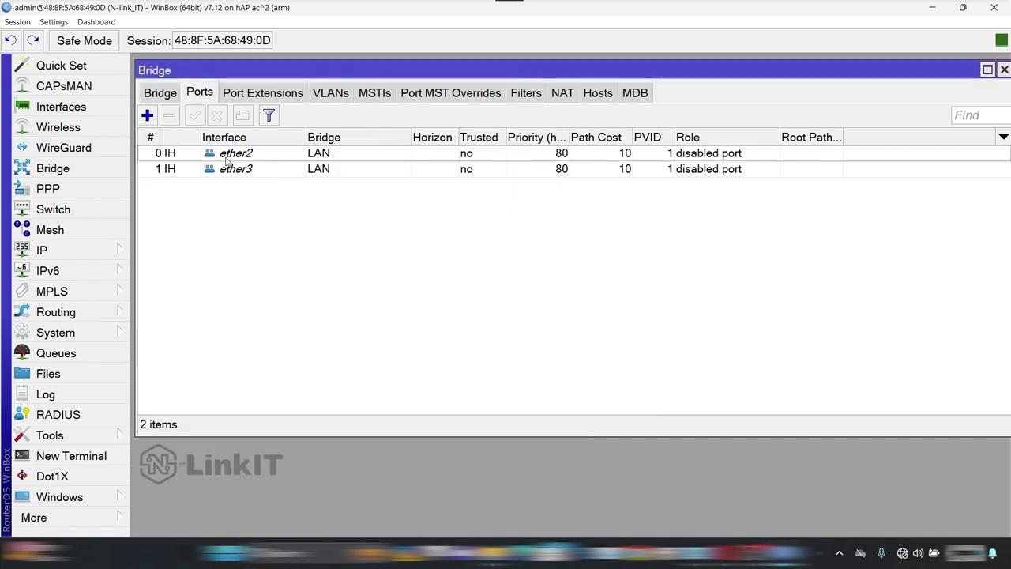
Step: Add ether4 and ether5 as ports of the LAN bridge
click(151, 119)
click(384, 210)
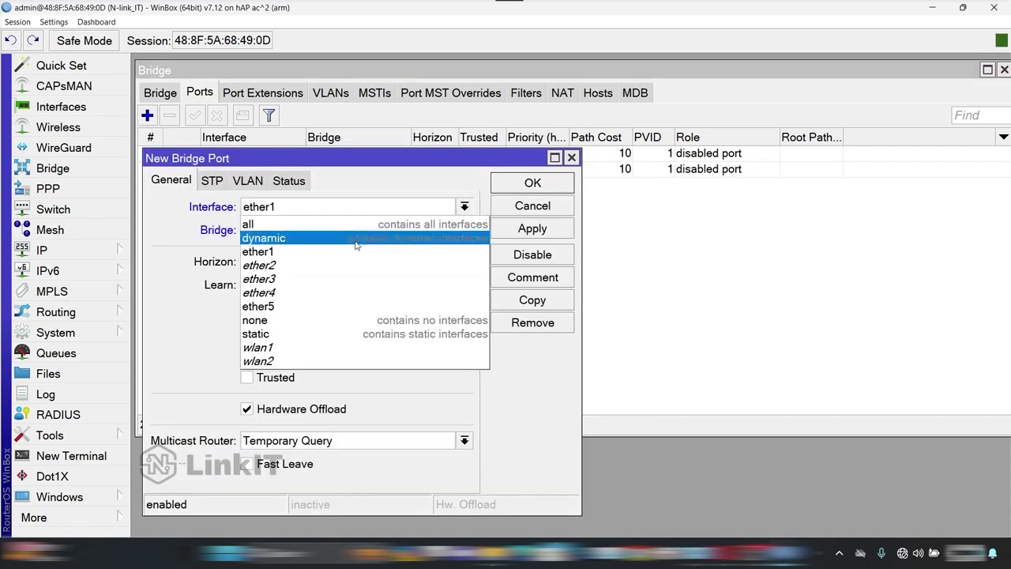
key(Escape)
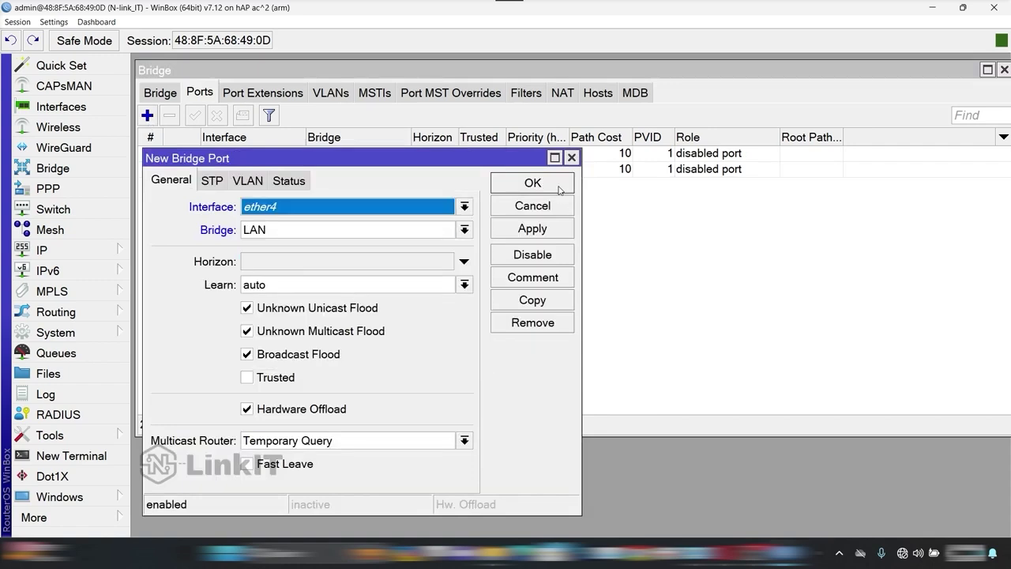
click(562, 190)
click(147, 116)
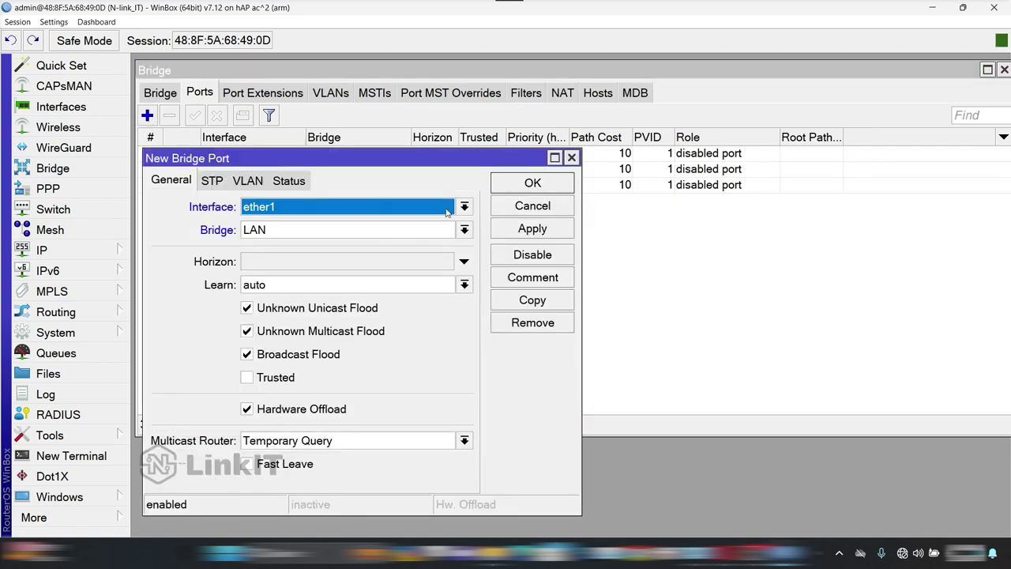
click(450, 209)
click(348, 306)
click(558, 187)
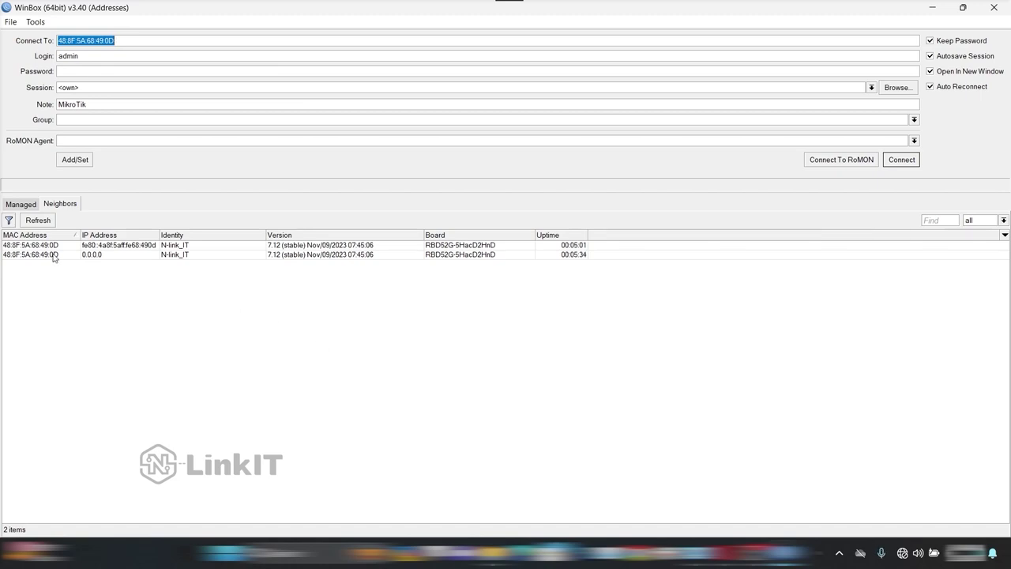
Step: Refresh the neighbor list and reconnect to the N-link_IT router by its MAC address
click(44, 224)
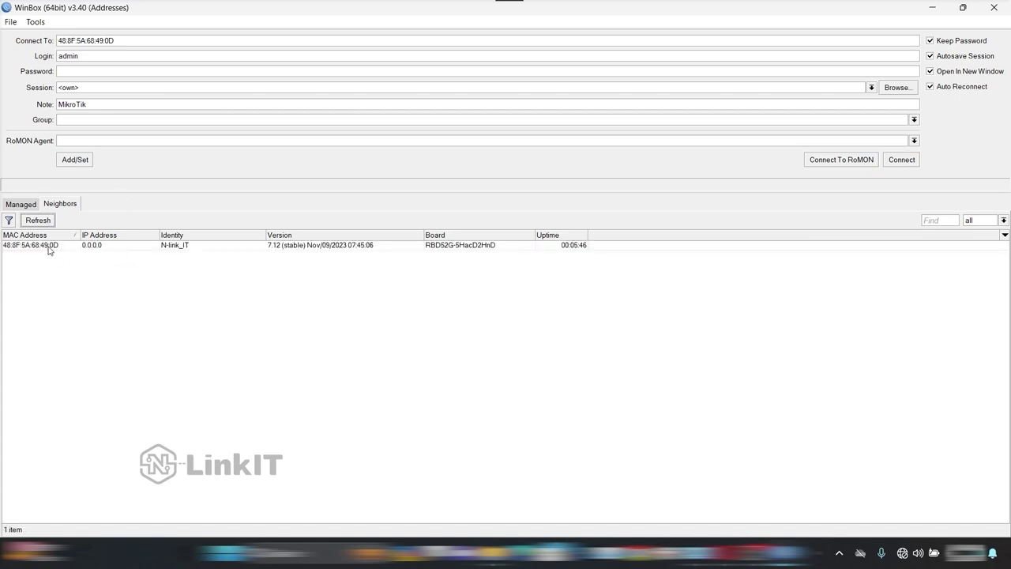
click(47, 245)
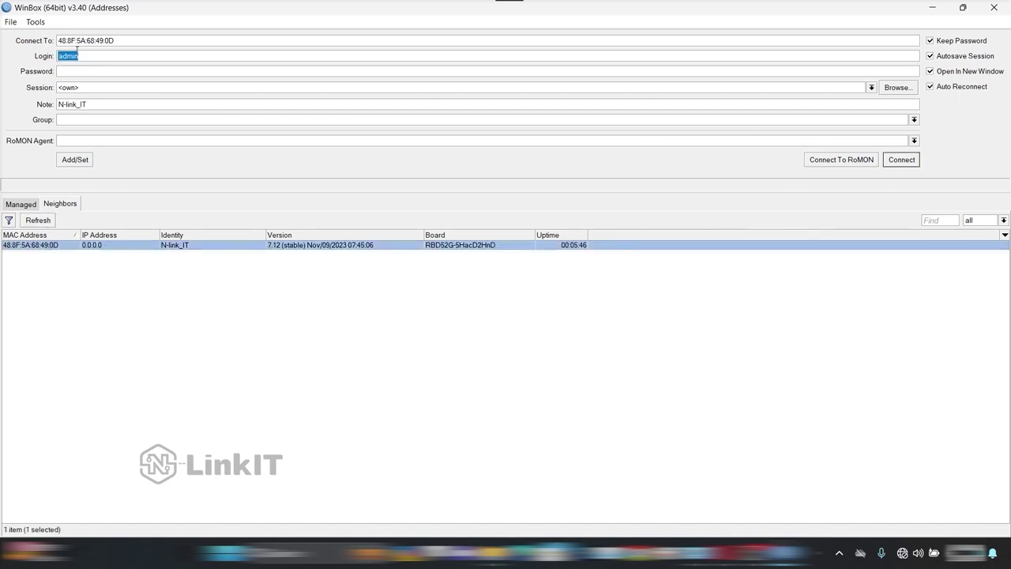
key(Tab)
click(902, 160)
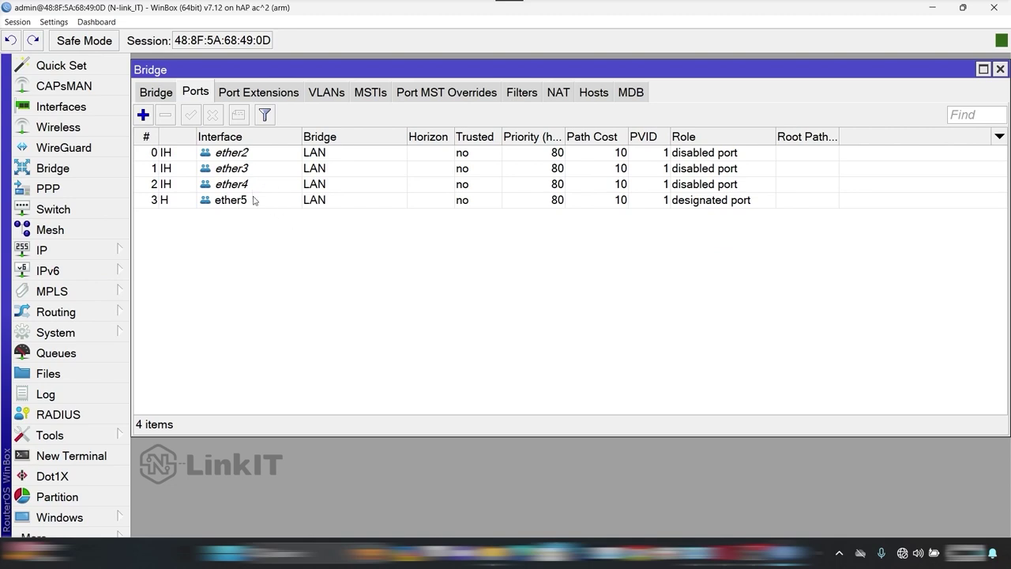
Step: Add wlan1 and wlan2 as LAN bridge ports, making six ports, and close the Bridge window
click(143, 115)
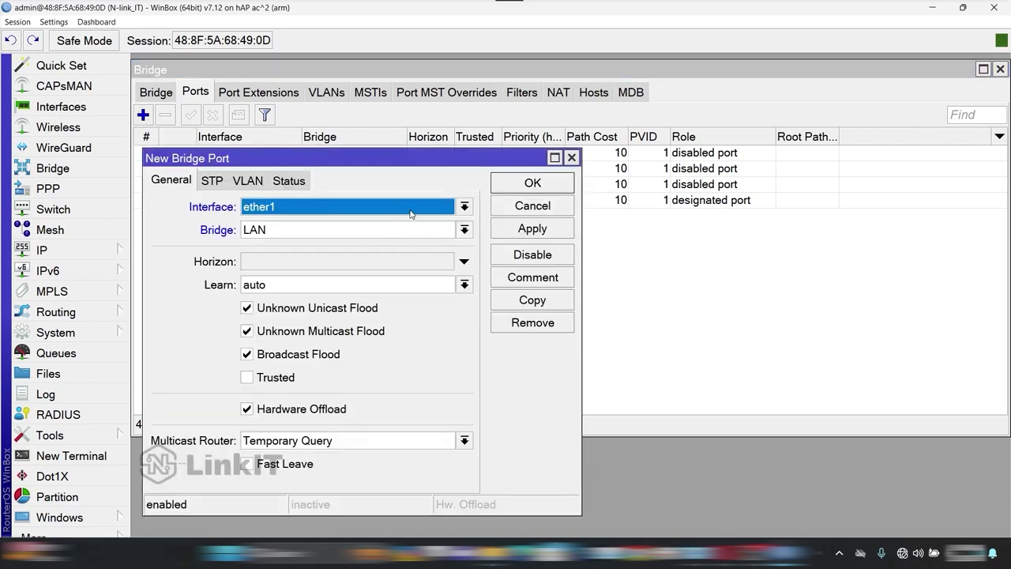
click(417, 210)
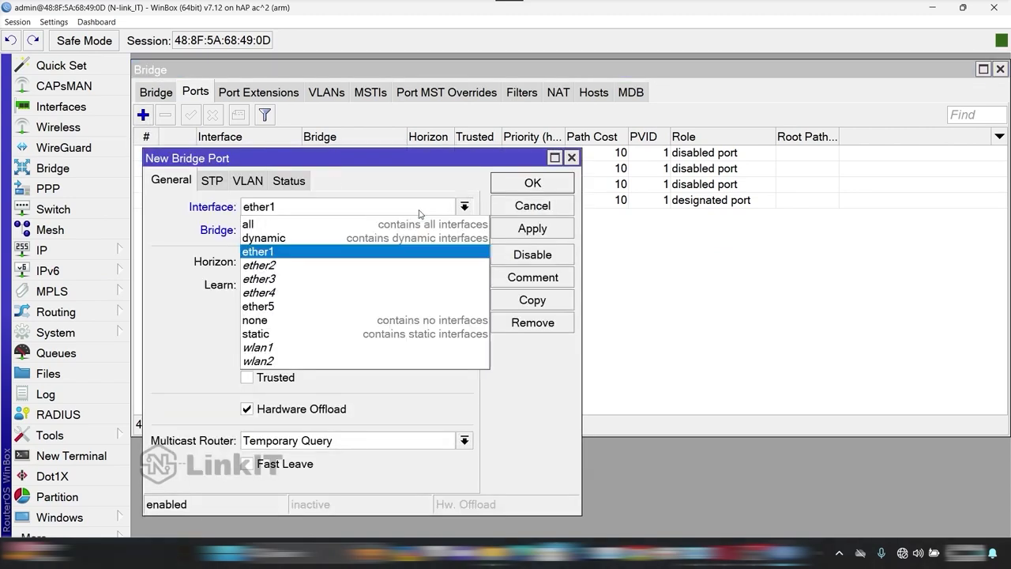
click(357, 347)
click(534, 184)
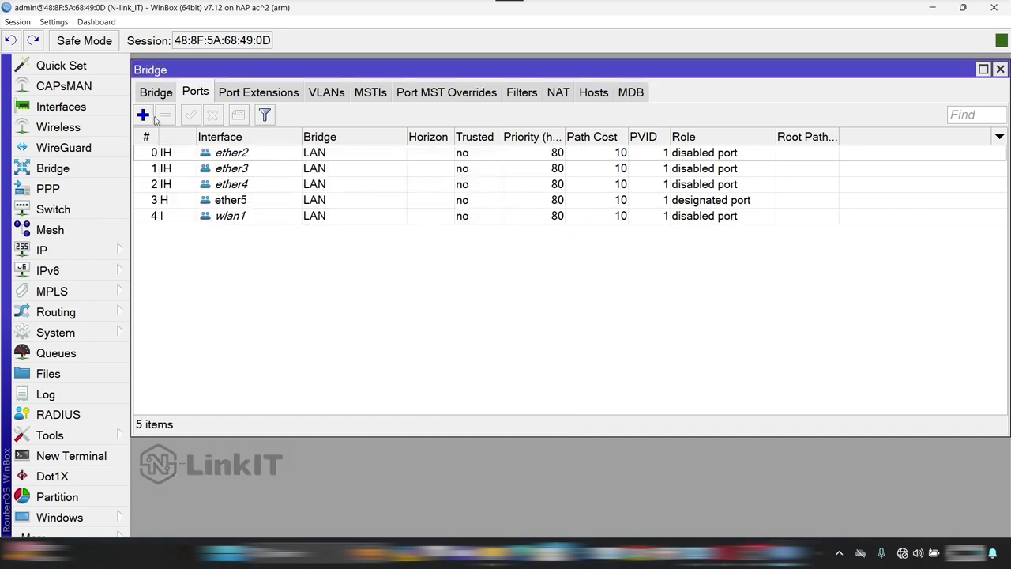
click(143, 114)
click(357, 210)
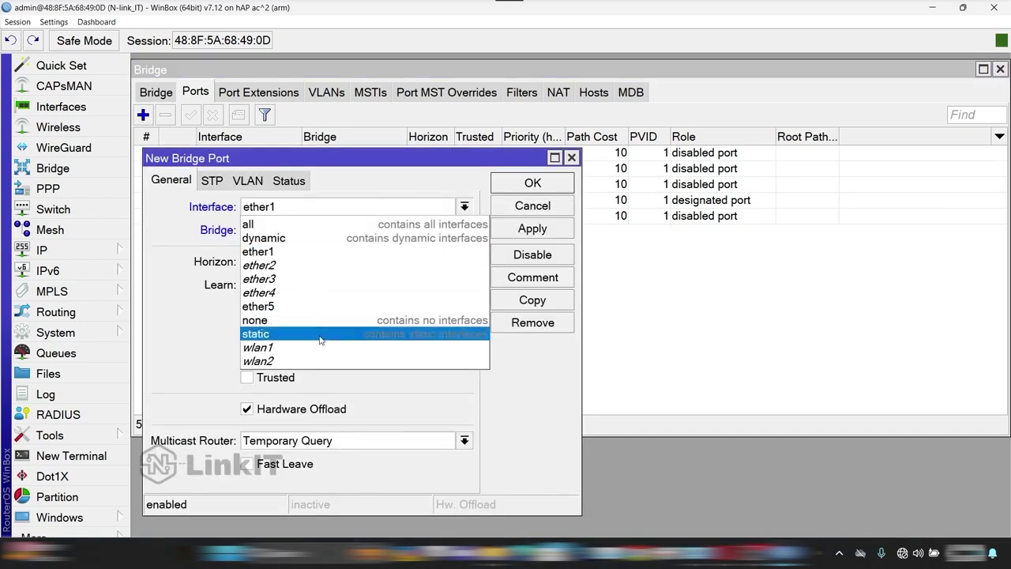
click(324, 361)
click(534, 184)
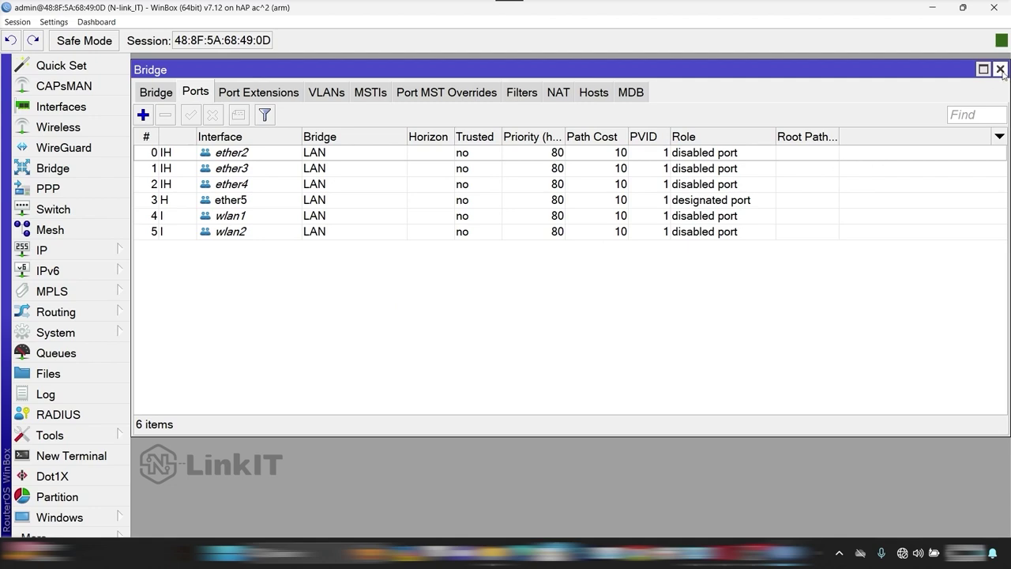
click(1001, 70)
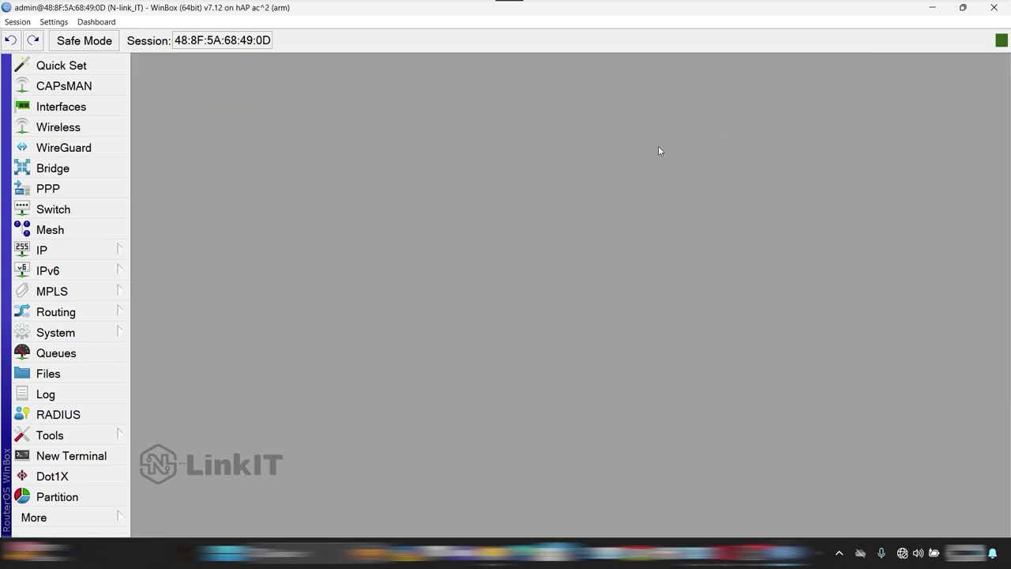
Step: Rename the ether1 interface to ether1_Wan
click(98, 109)
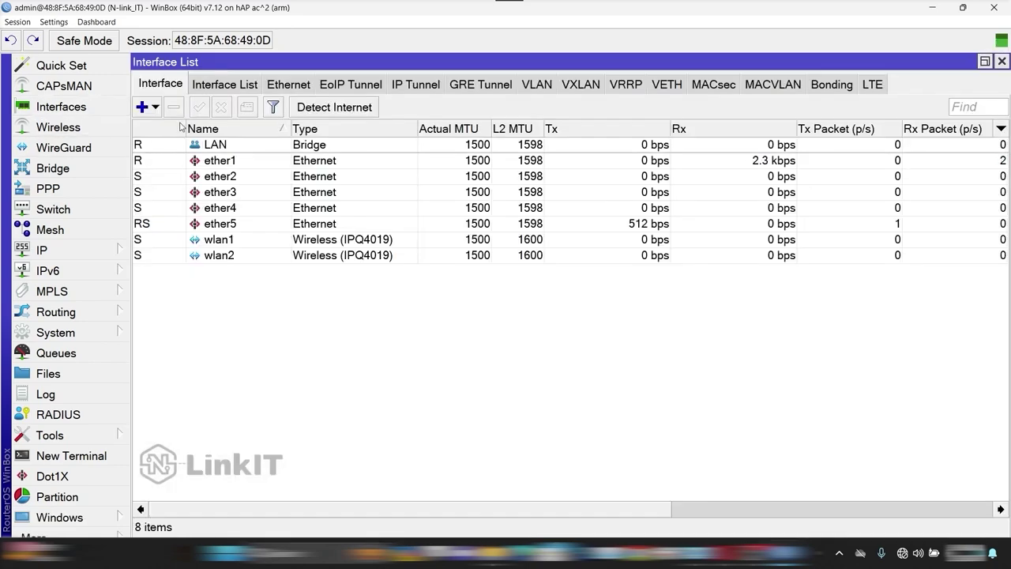
click(236, 165)
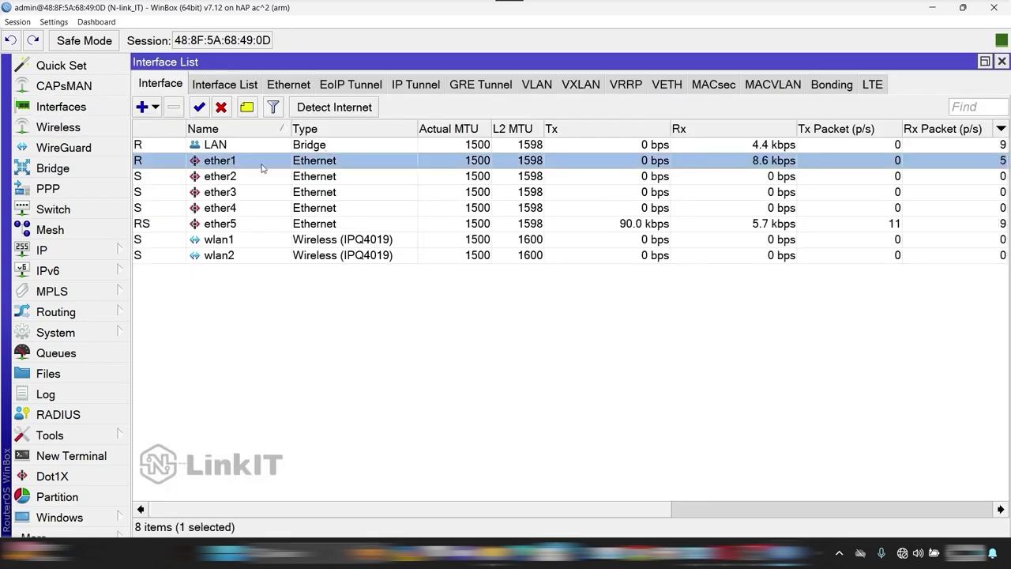
double_click(263, 163)
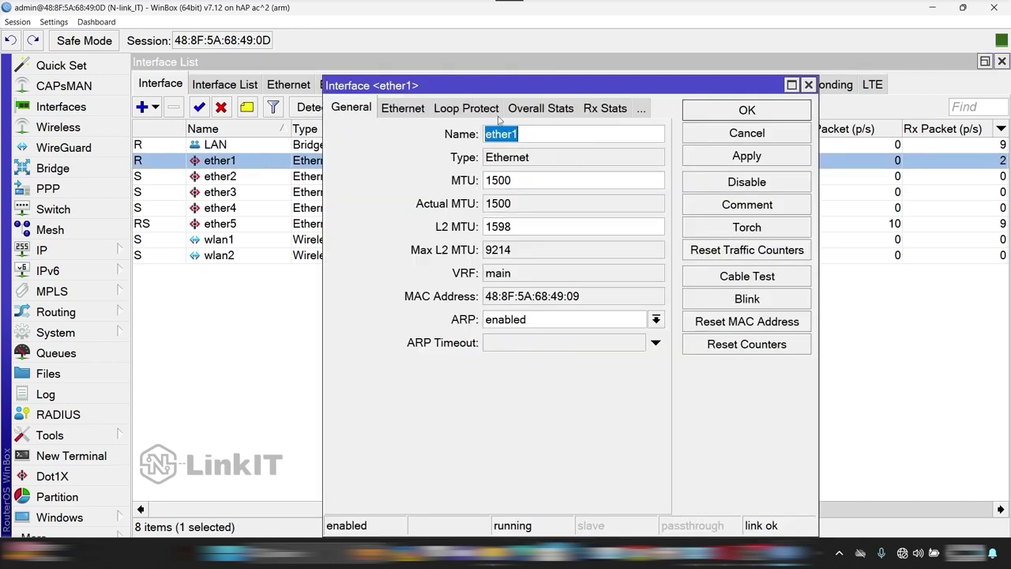
click(531, 132)
text(_Wan)
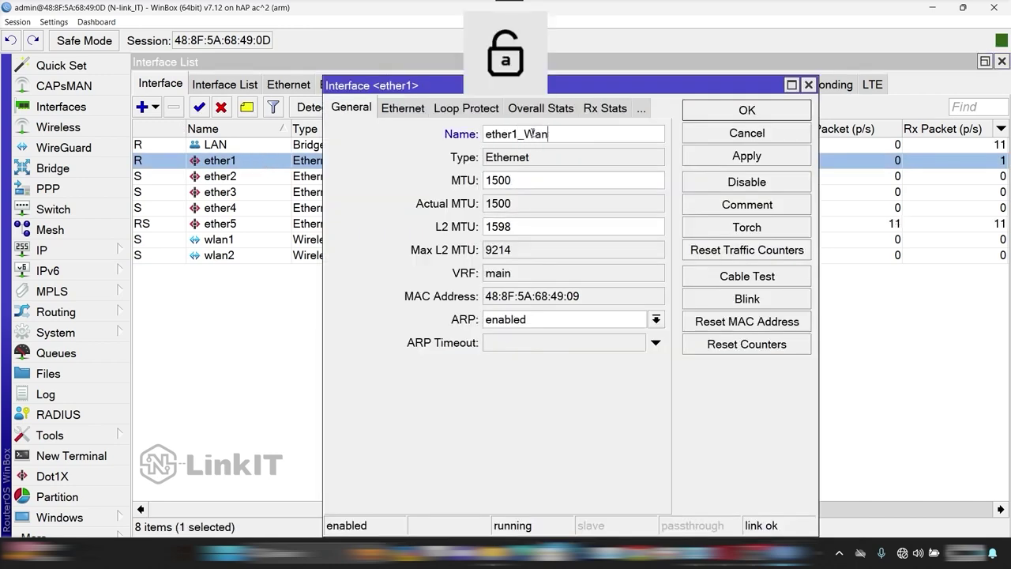
click(774, 113)
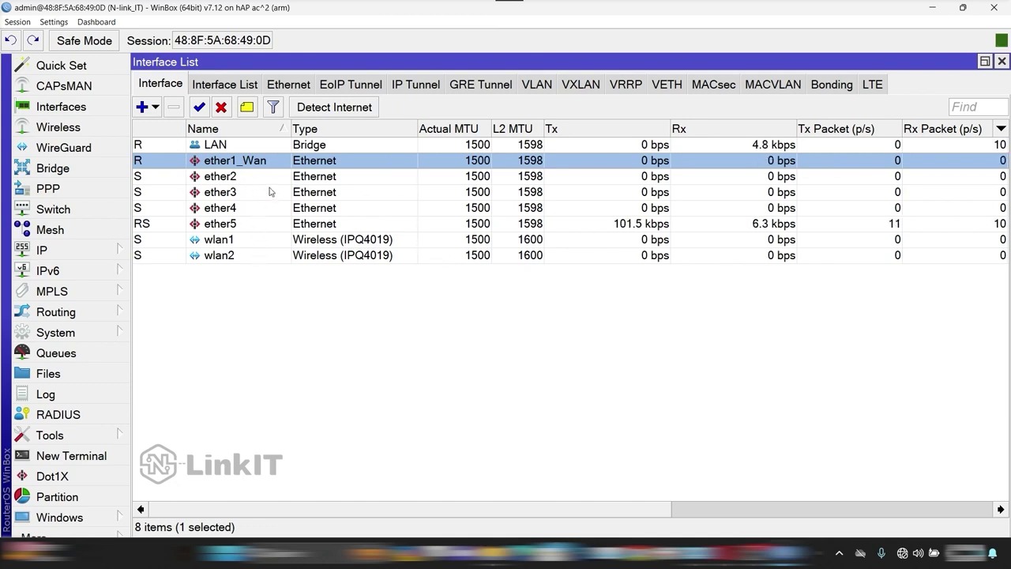
click(229, 149)
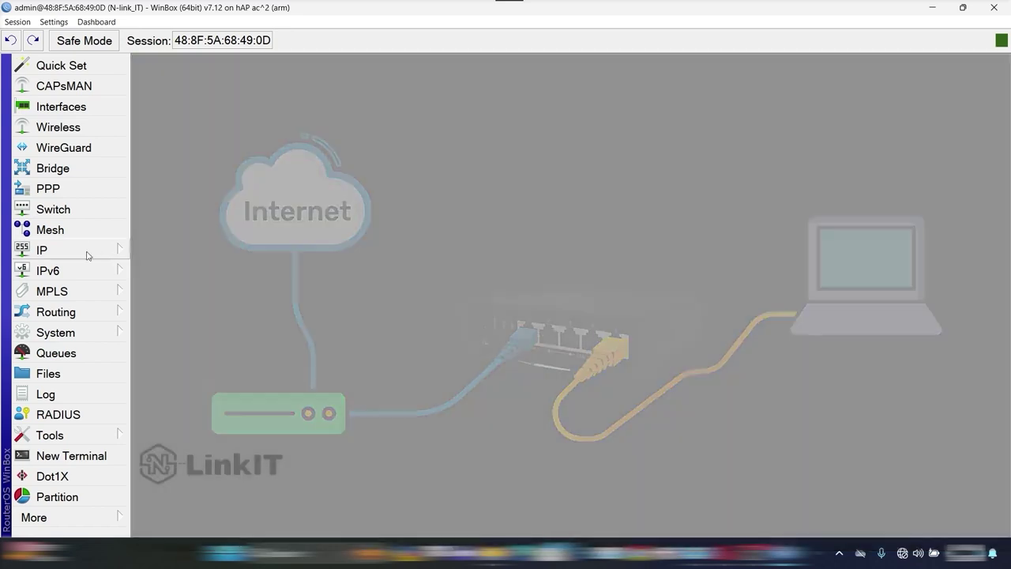
Step: Add and apply a DHCP client on interface ether1_Wan
click(89, 255)
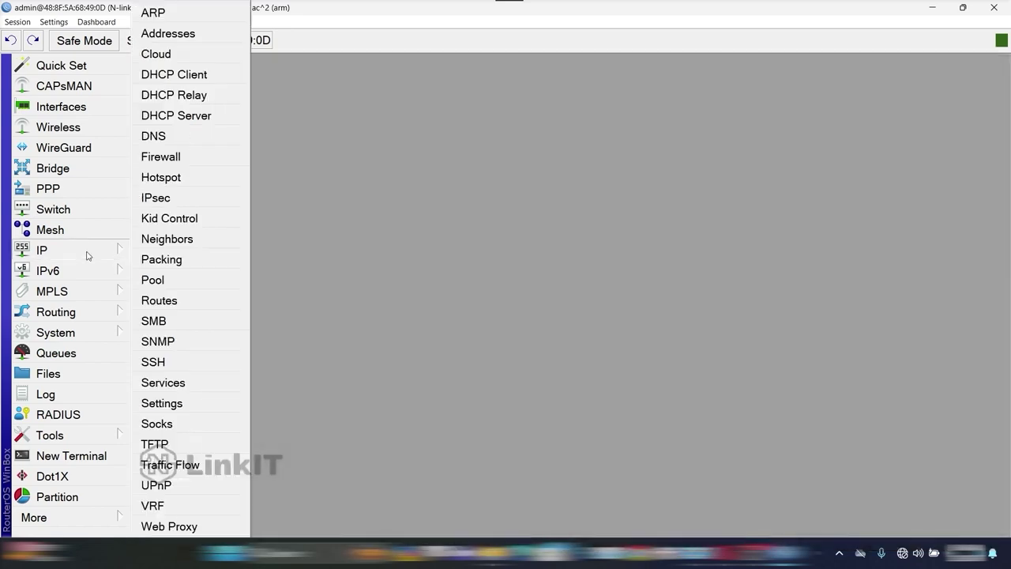
click(219, 74)
drag(393, 117, 269, 96)
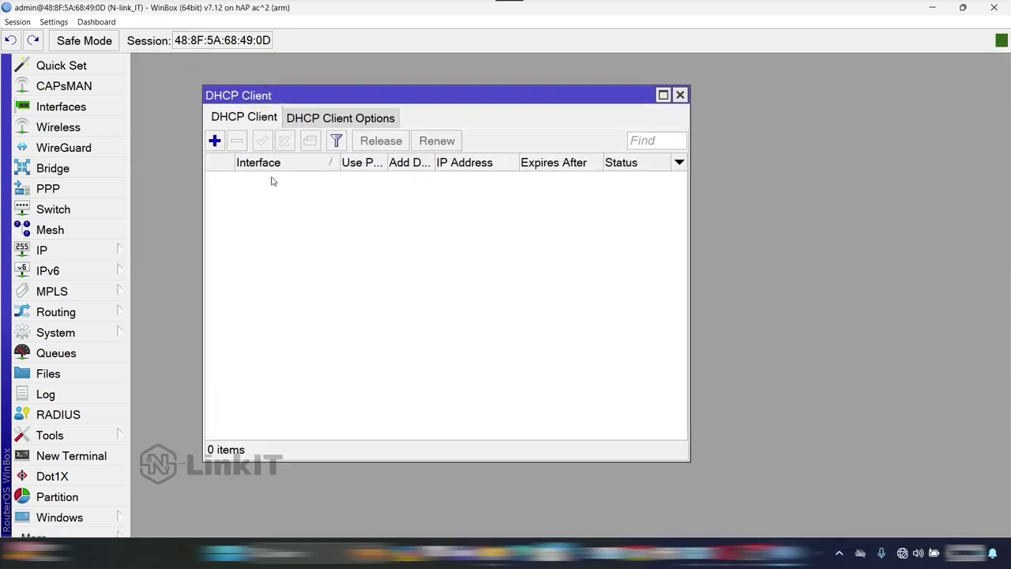
click(214, 141)
drag(468, 153, 295, 198)
click(465, 243)
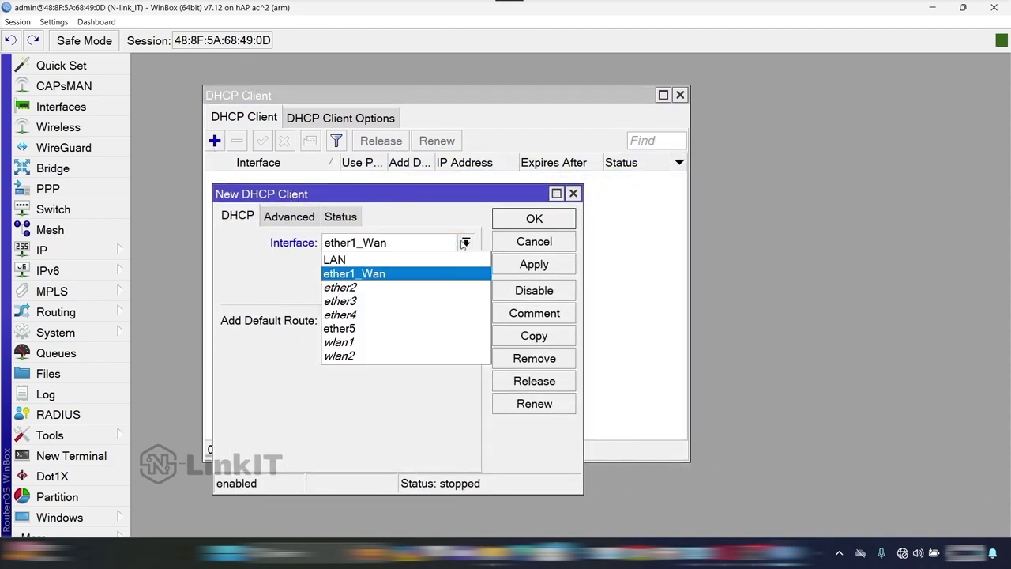
click(376, 276)
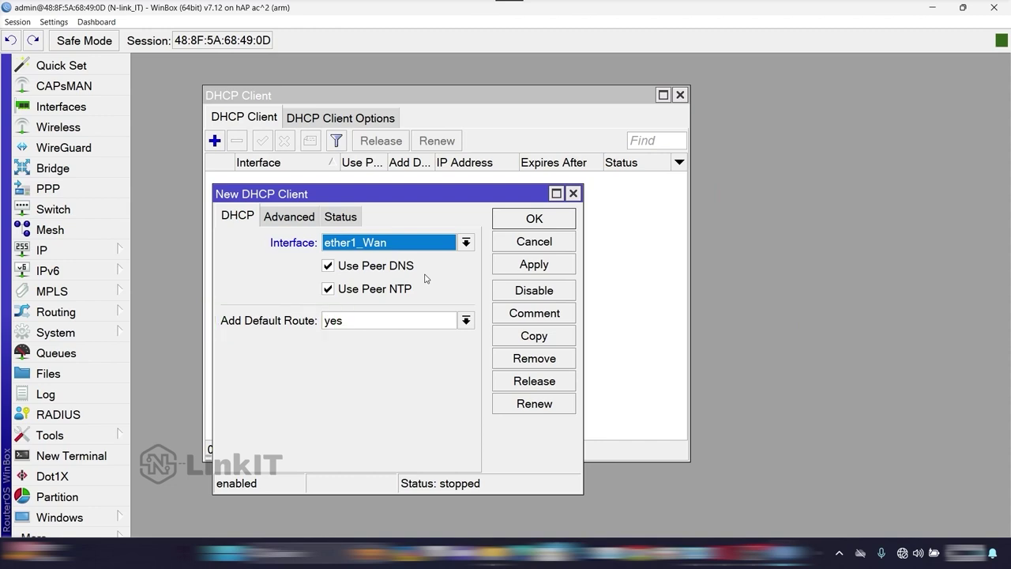
click(556, 265)
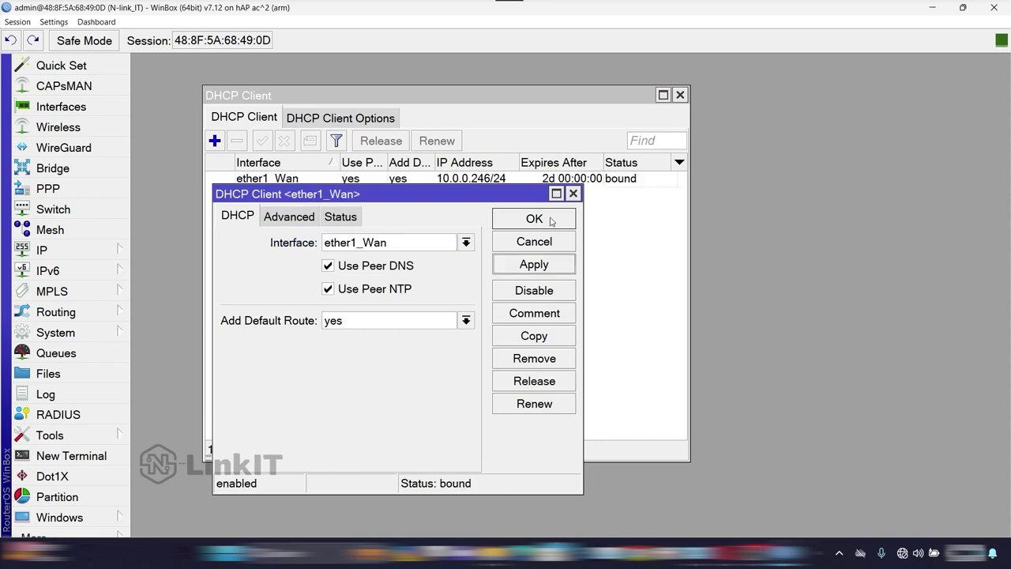
click(553, 222)
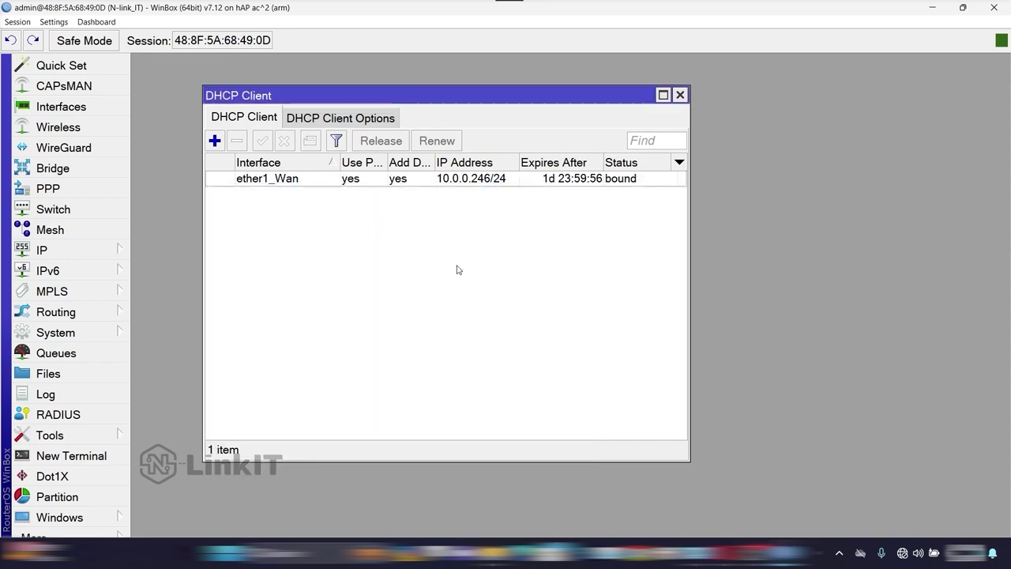
Step: Confirm the client is bound to 10.0.0.246/24, then close the DHCP Client window
click(509, 181)
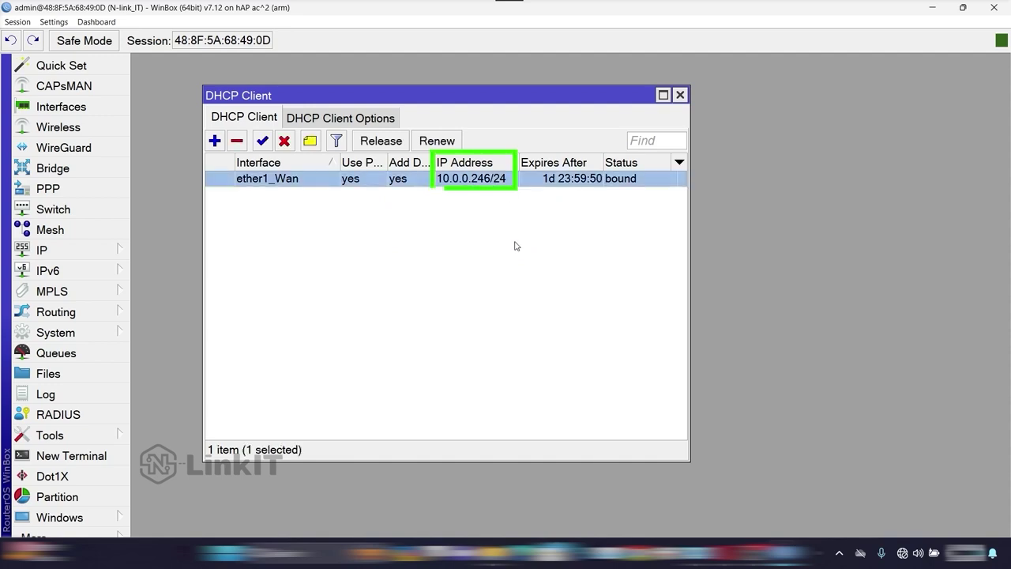
drag(624, 96, 729, 85)
click(784, 85)
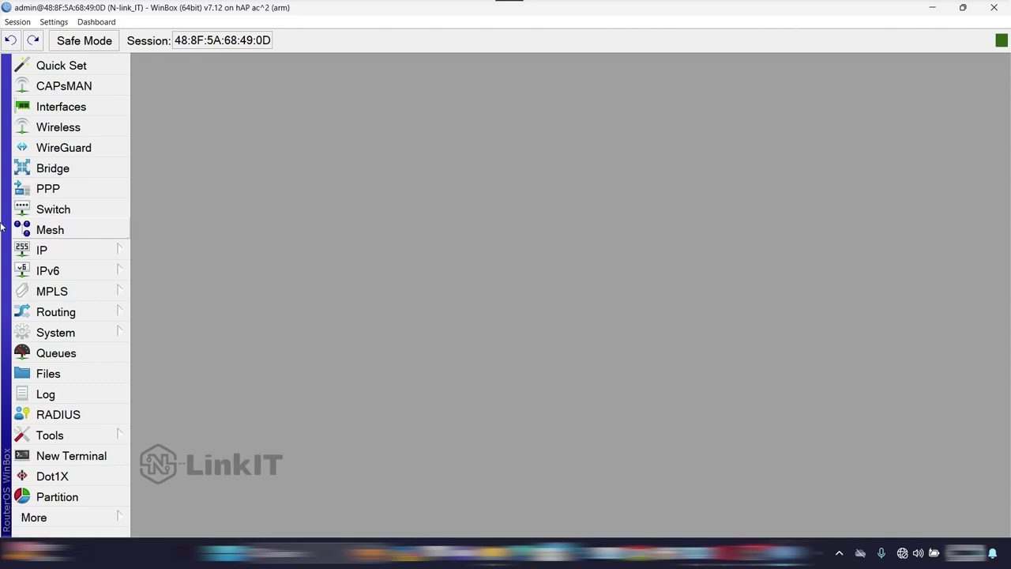
Step: Open the IP Address List to view the router's addresses
click(72, 256)
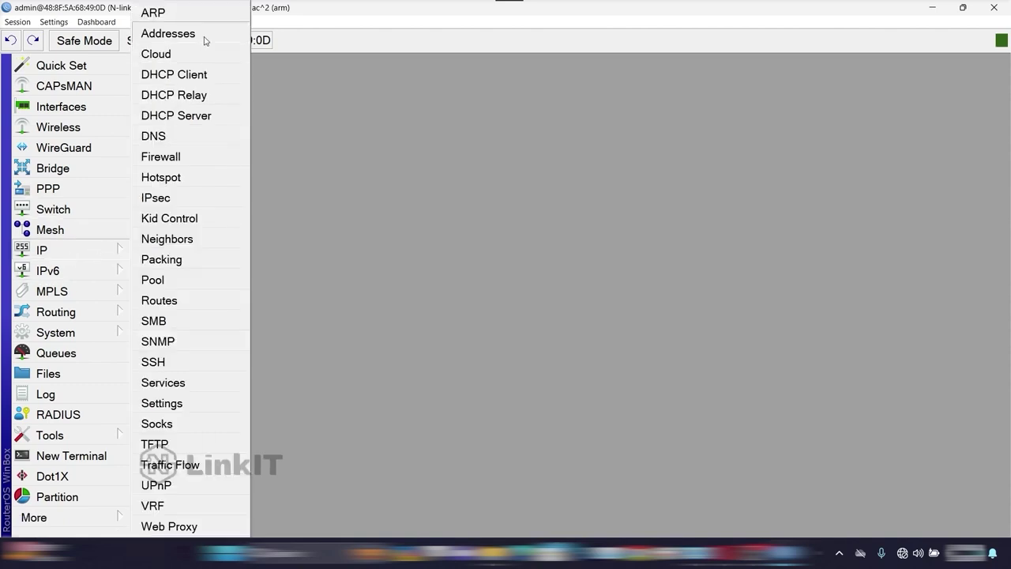
click(168, 33)
drag(360, 131, 249, 92)
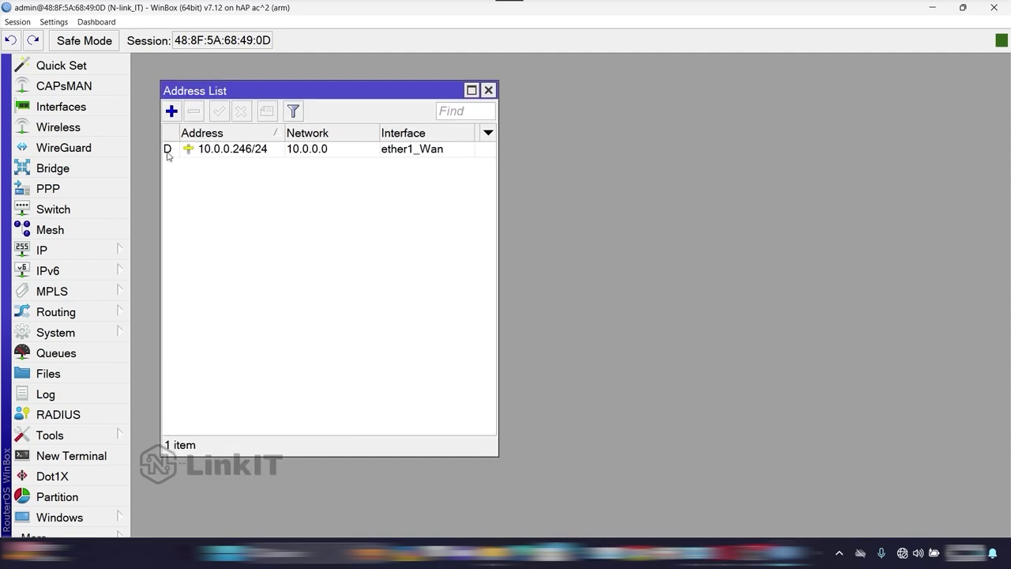
mouse_move(170, 156)
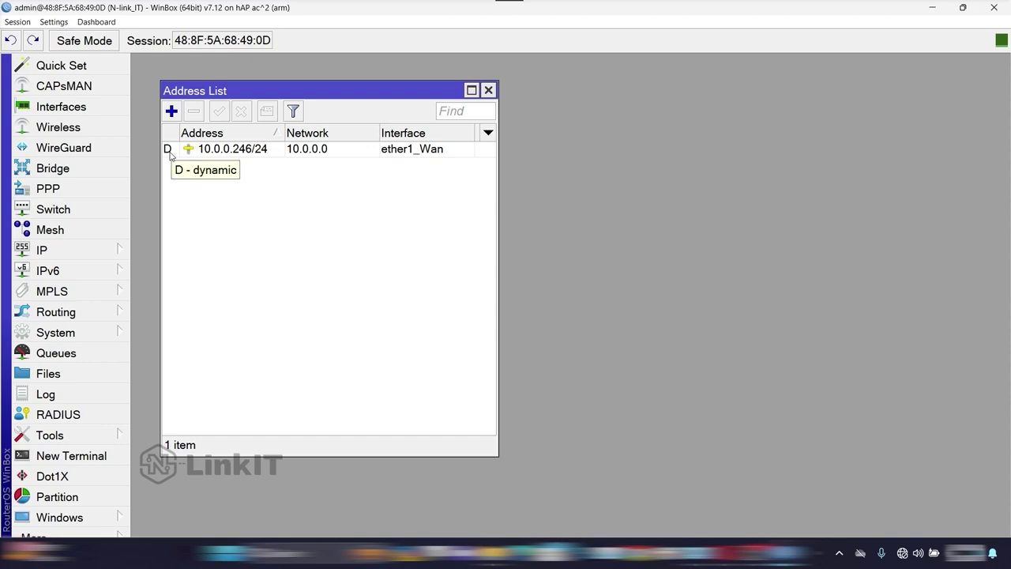
Step: Check the DNS dynamic servers 75.75.75.75 and 75.75.76.76, then close the Address List and DNS windows
click(99, 252)
click(203, 139)
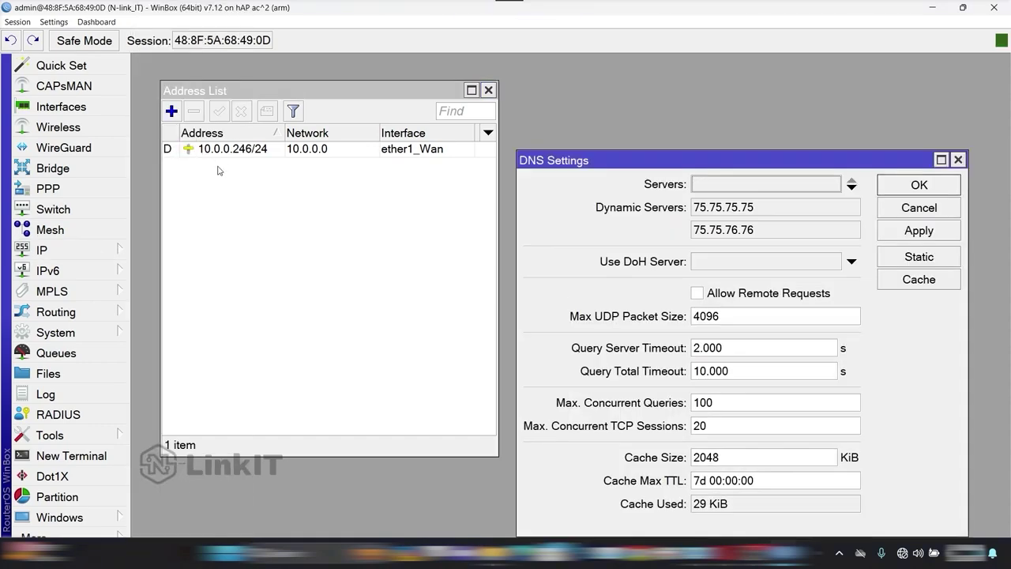
drag(624, 162, 619, 88)
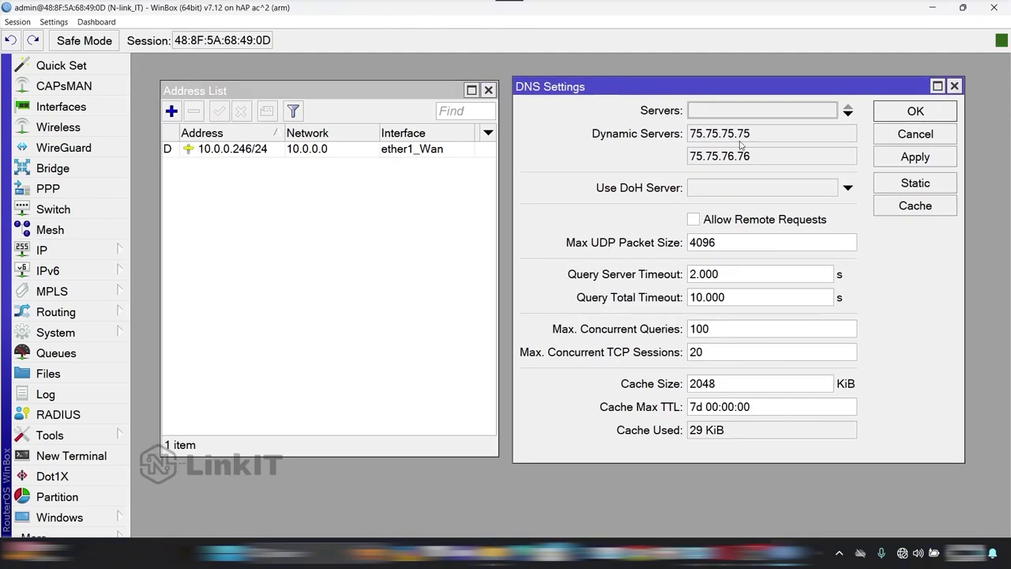
drag(772, 140, 668, 146)
drag(765, 162, 655, 168)
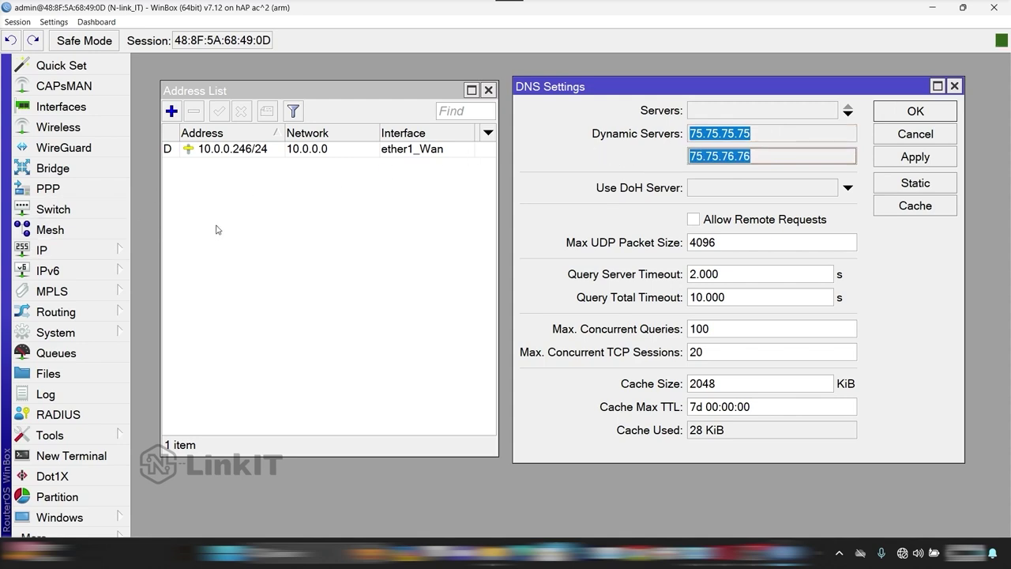
click(489, 90)
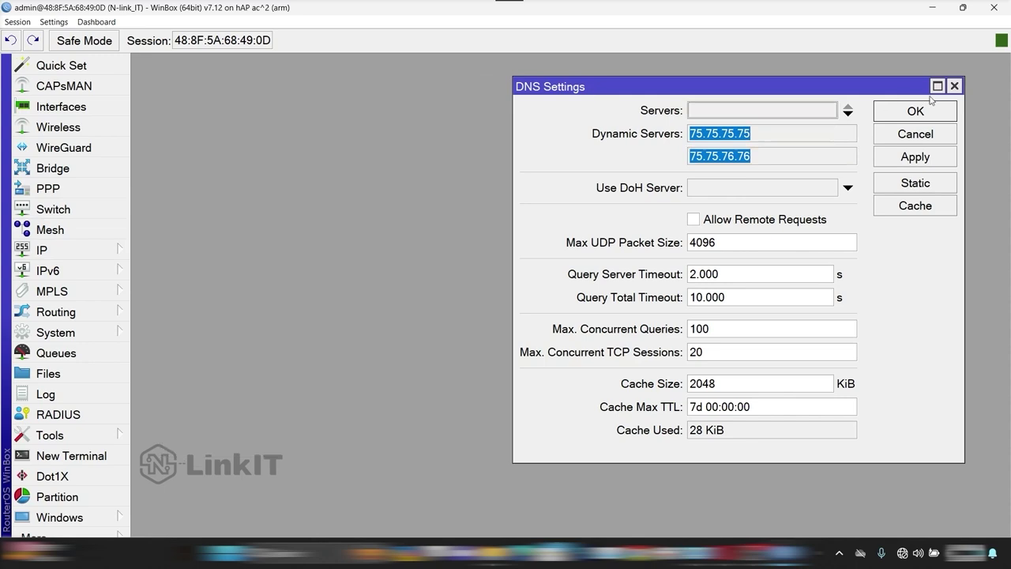
click(954, 86)
click(75, 253)
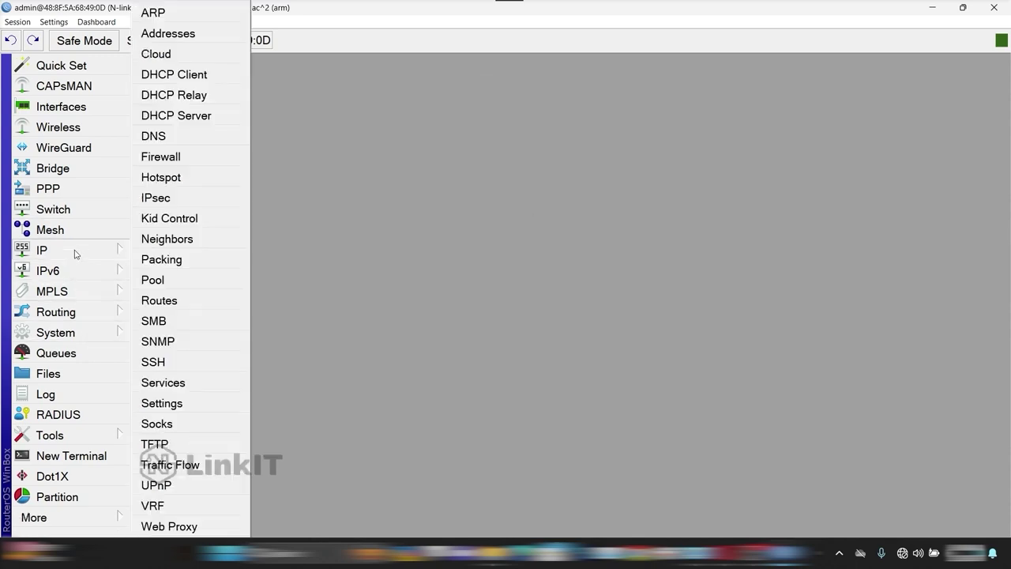
click(213, 301)
drag(365, 125, 306, 114)
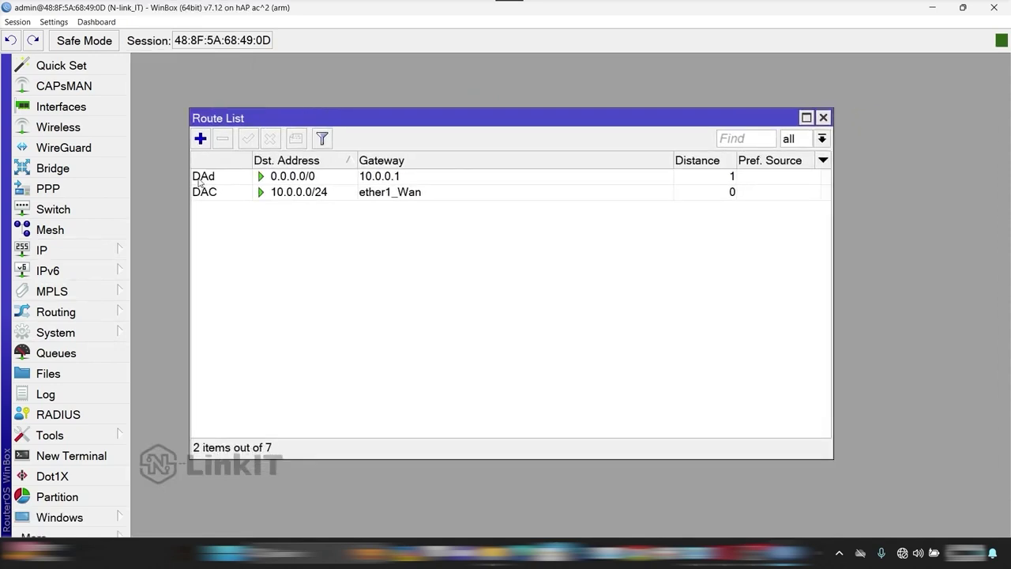
mouse_move(199, 182)
click(413, 182)
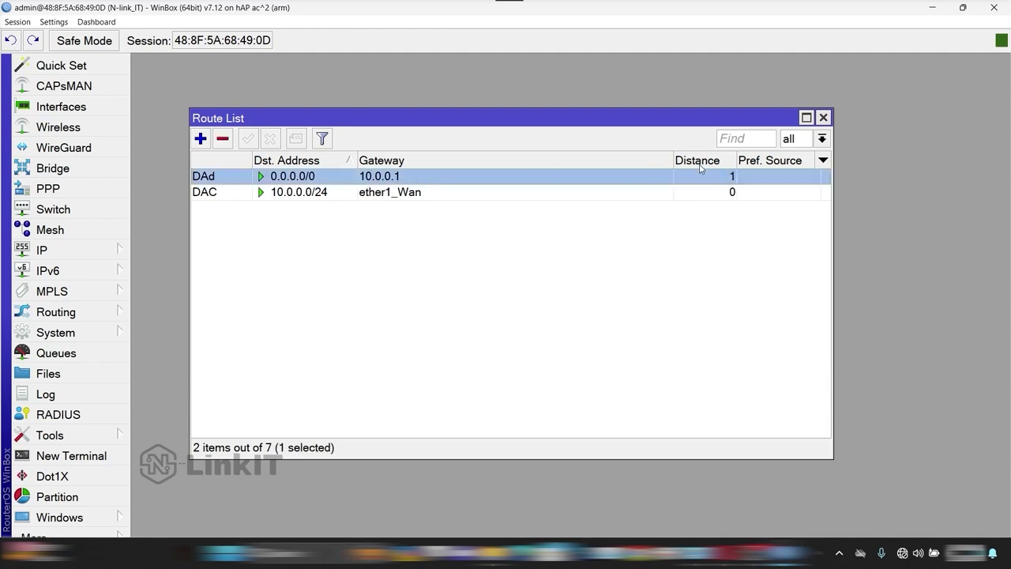
drag(451, 120, 434, 89)
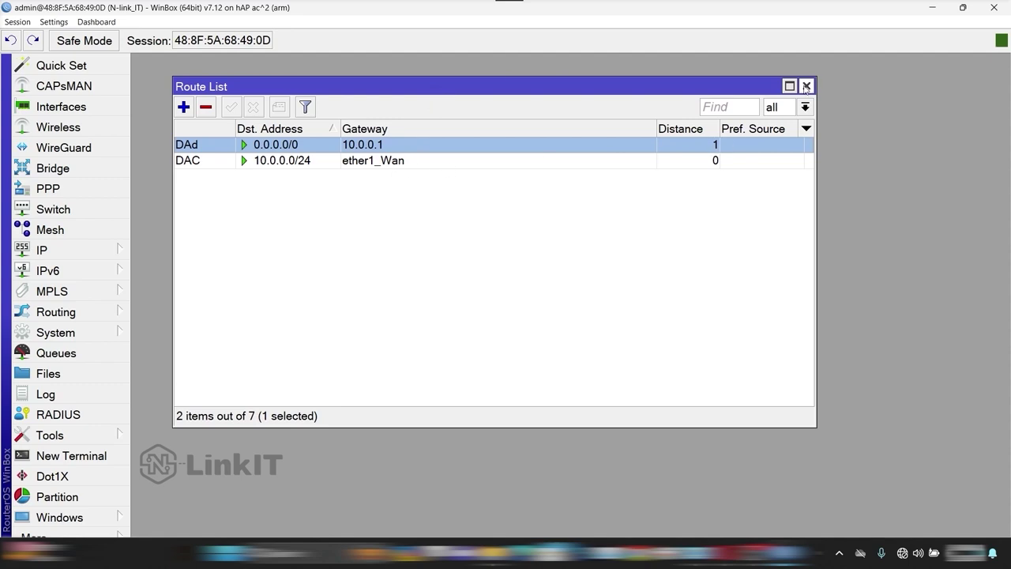
click(806, 86)
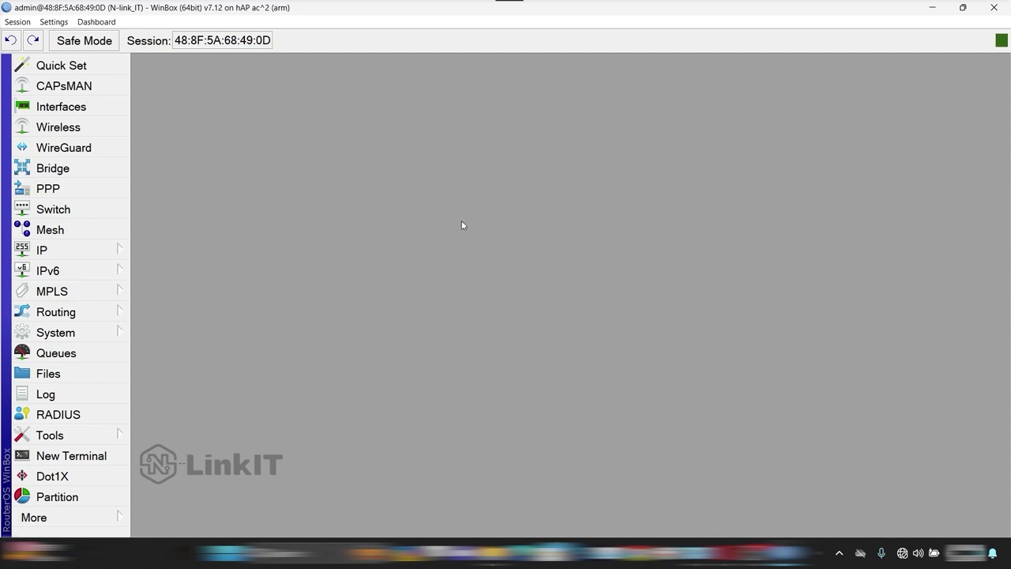
click(106, 456)
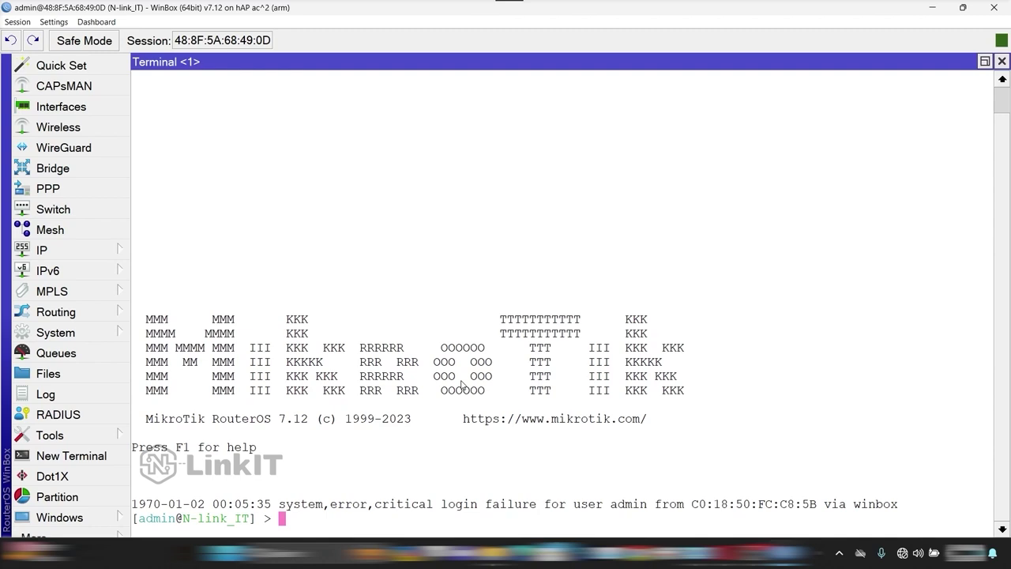
text(ping 8.8)
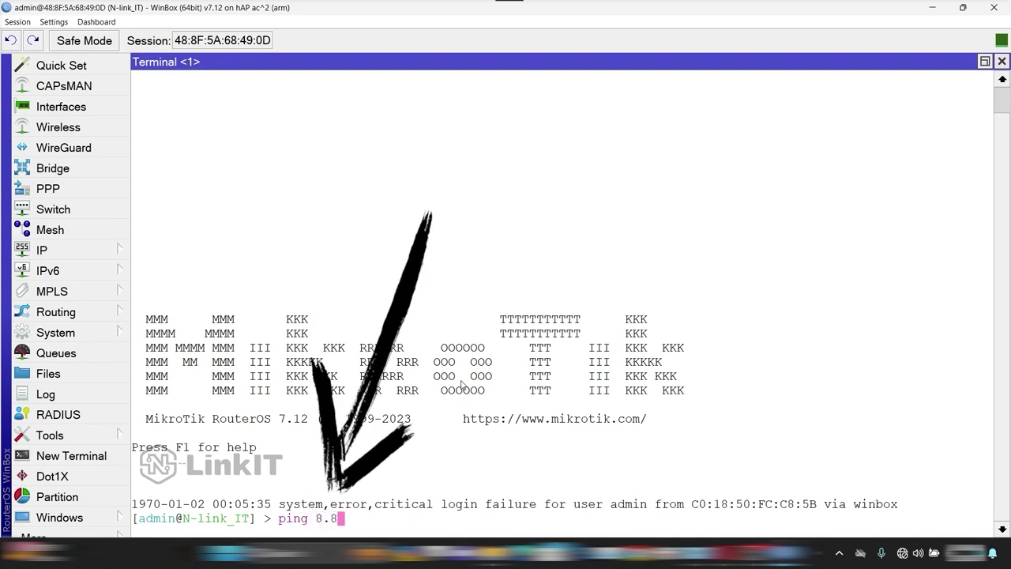
text(.8.8)
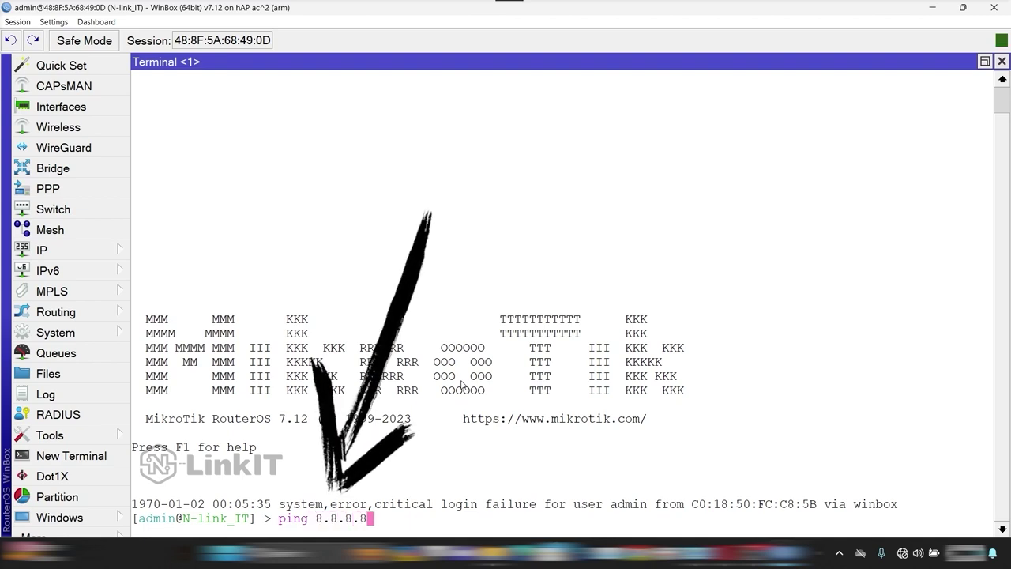
key(Return)
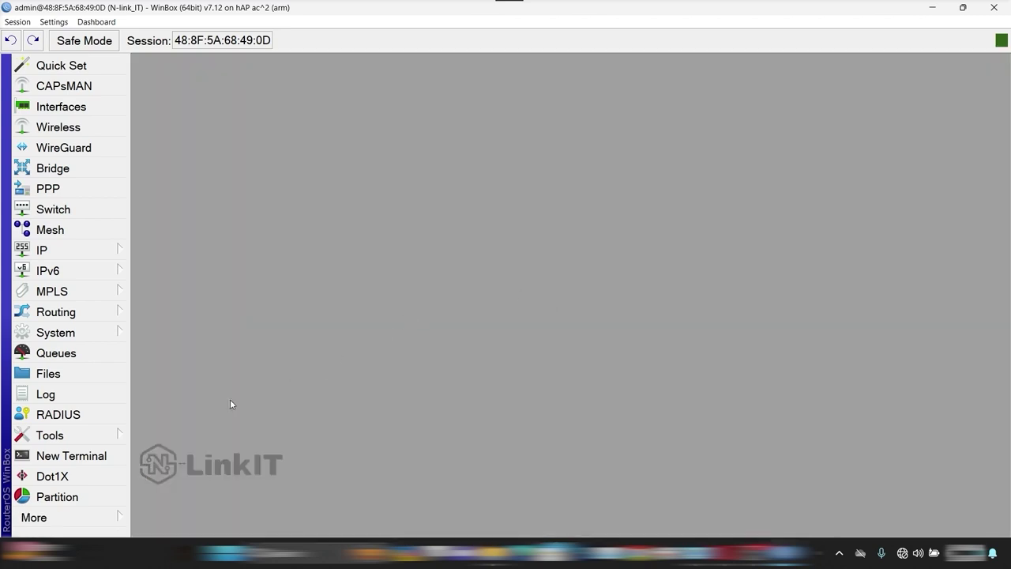
click(95, 434)
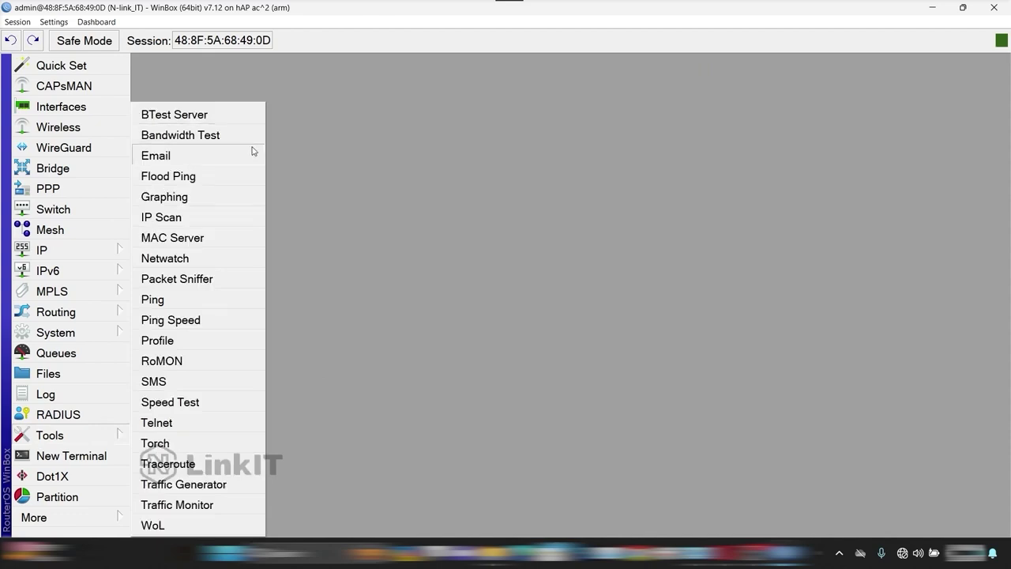
click(215, 302)
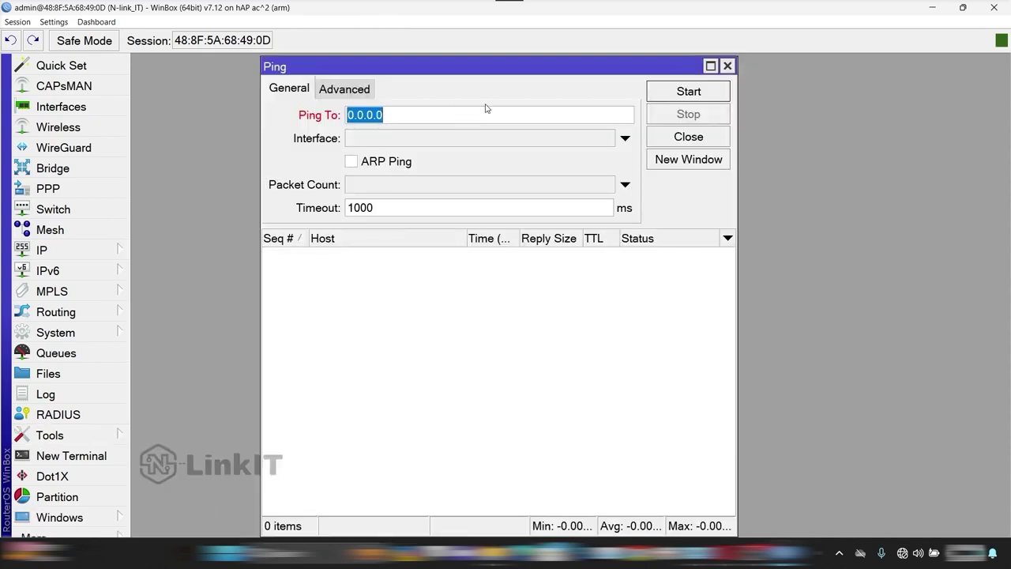
text(1.1.1.1)
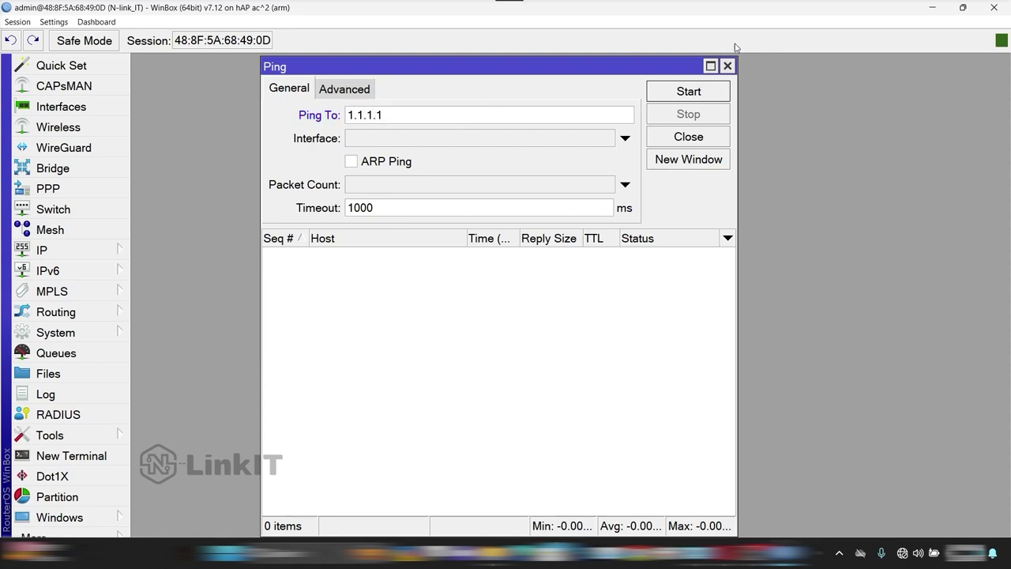
click(718, 102)
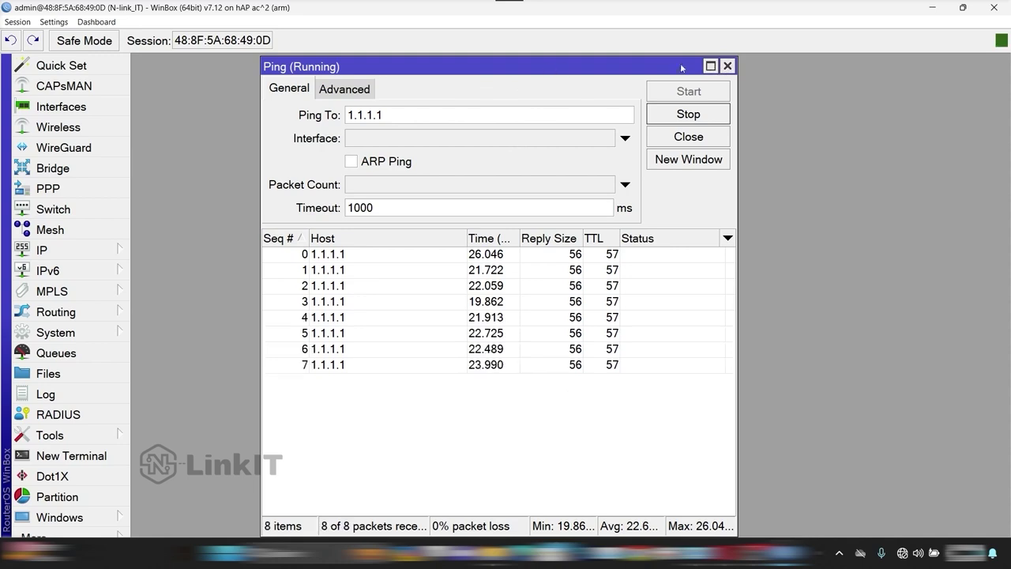
click(716, 117)
click(728, 66)
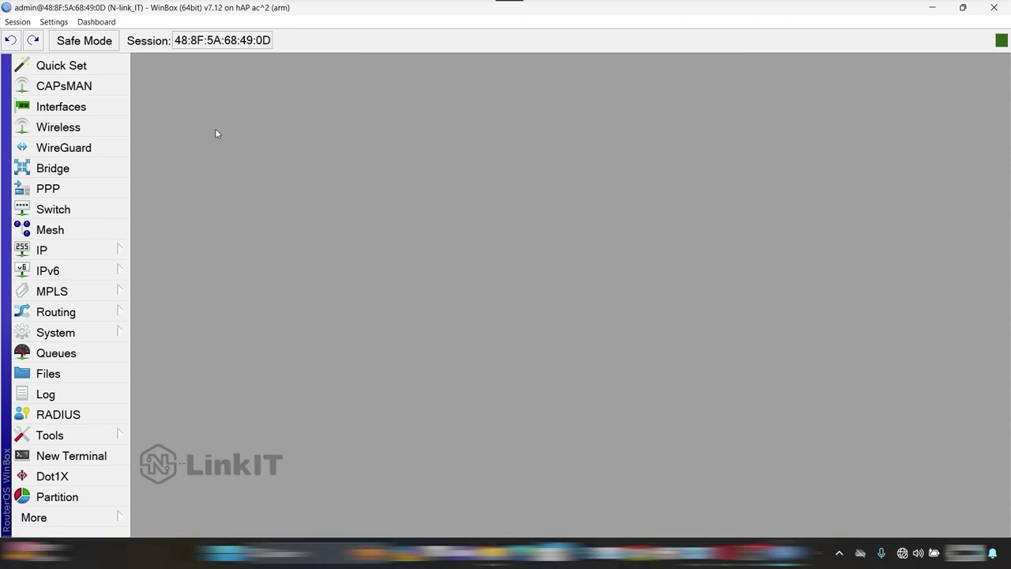
Step: Add the IP address 192.168.1.1/24 on the LAN interface and apply it
click(94, 253)
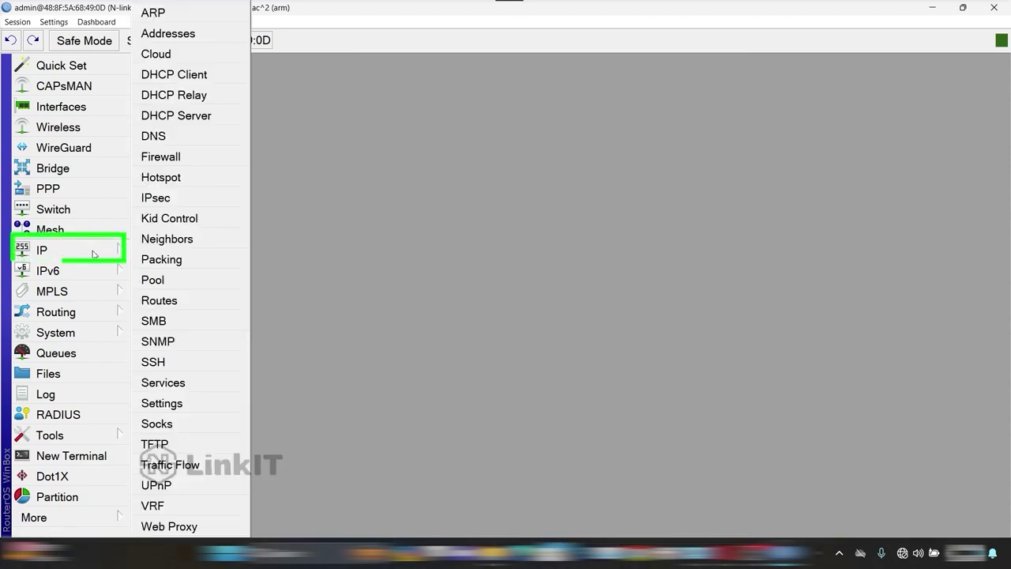
click(212, 35)
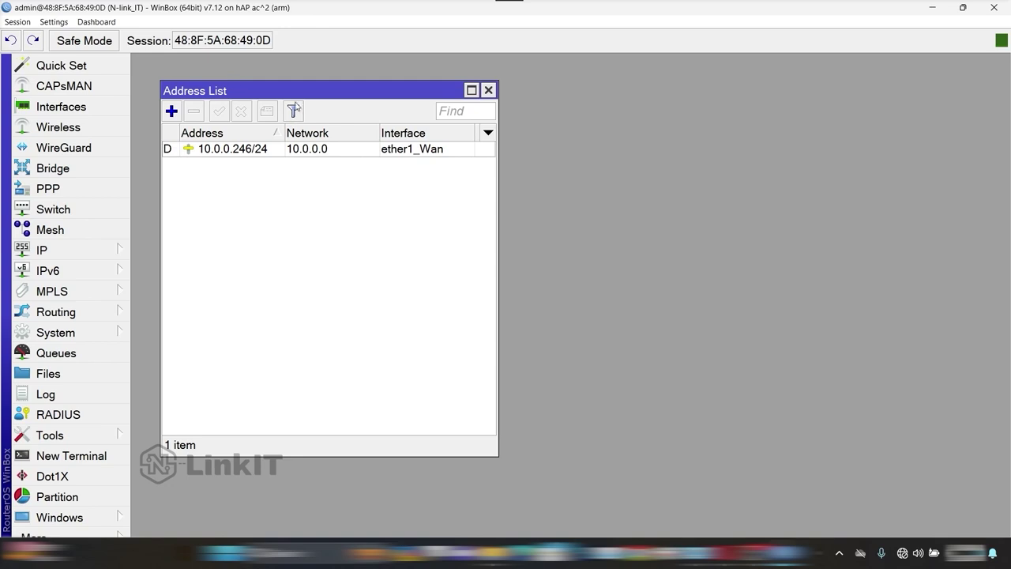
drag(296, 97, 294, 77)
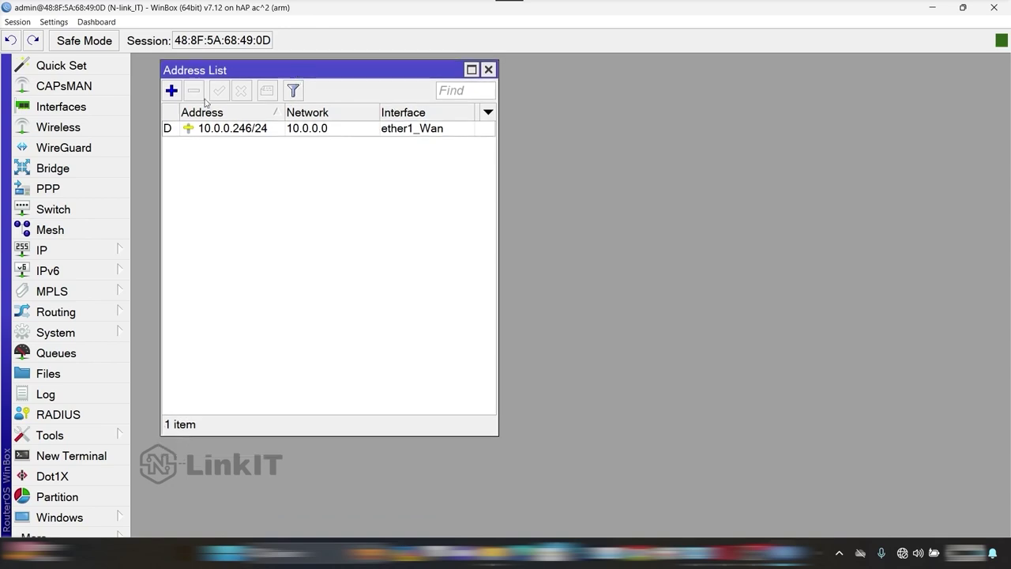
click(172, 91)
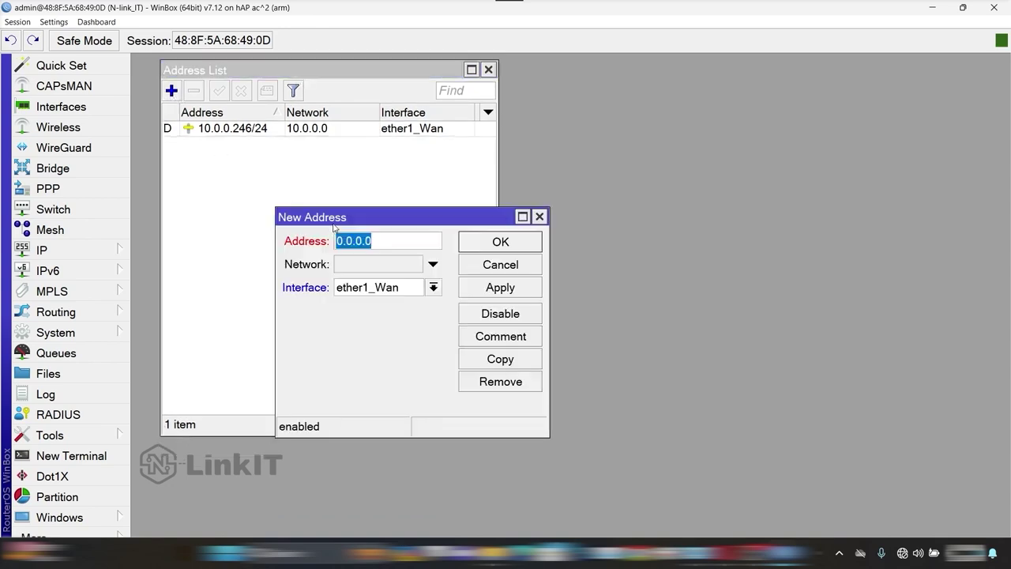
drag(324, 215, 216, 177)
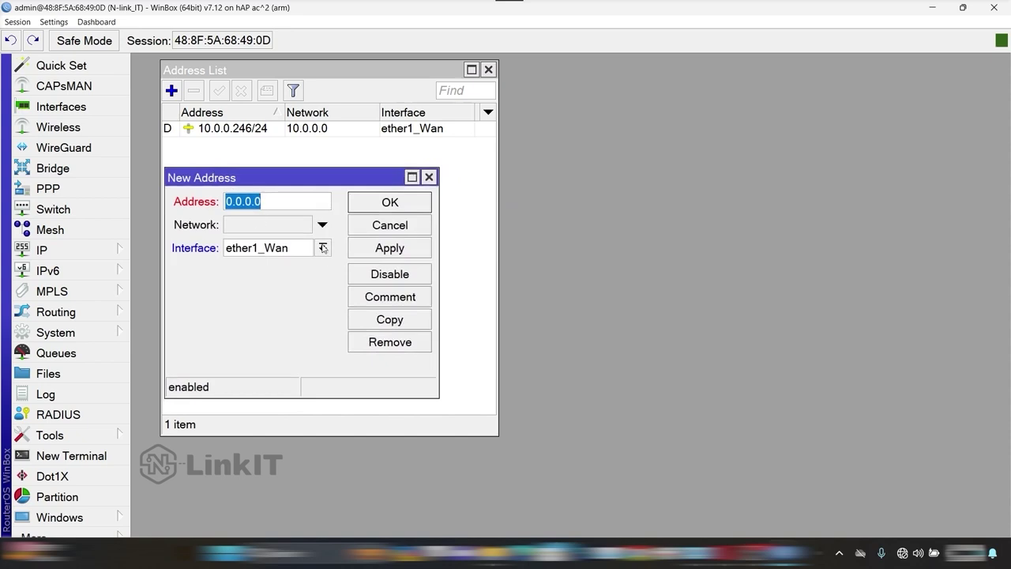
click(323, 248)
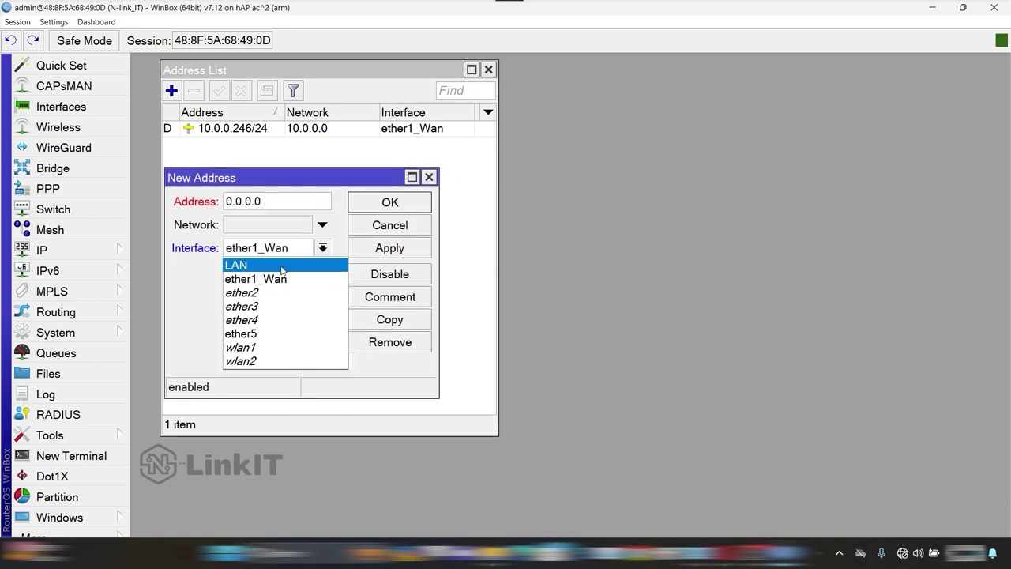
click(282, 268)
click(261, 201)
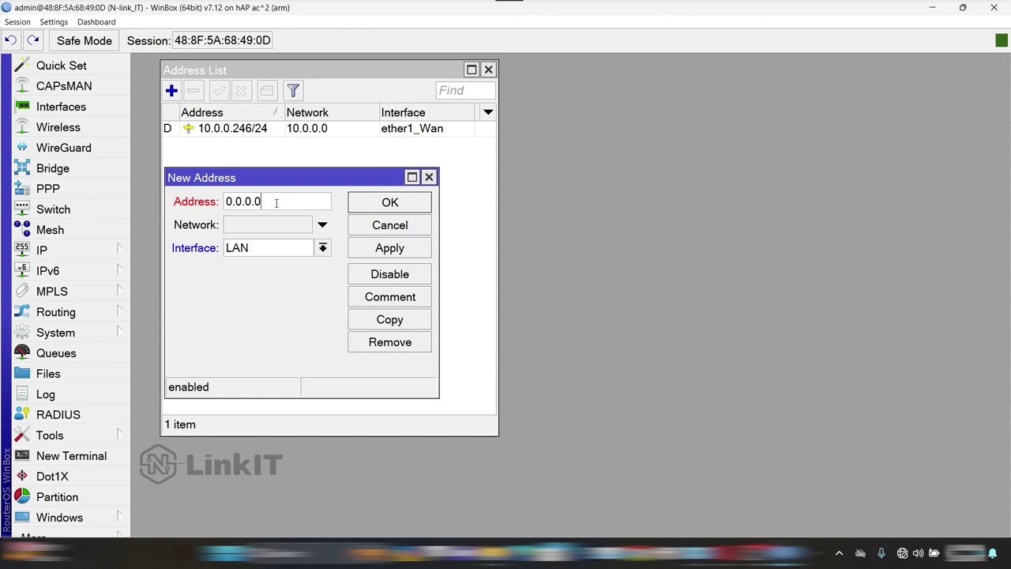
drag(261, 202, 236, 192)
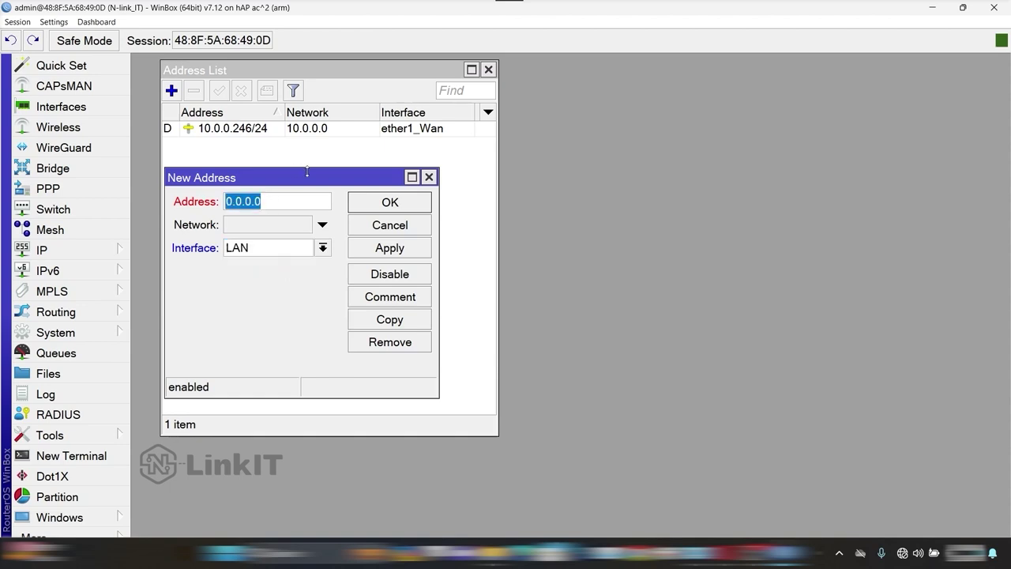
text(192)
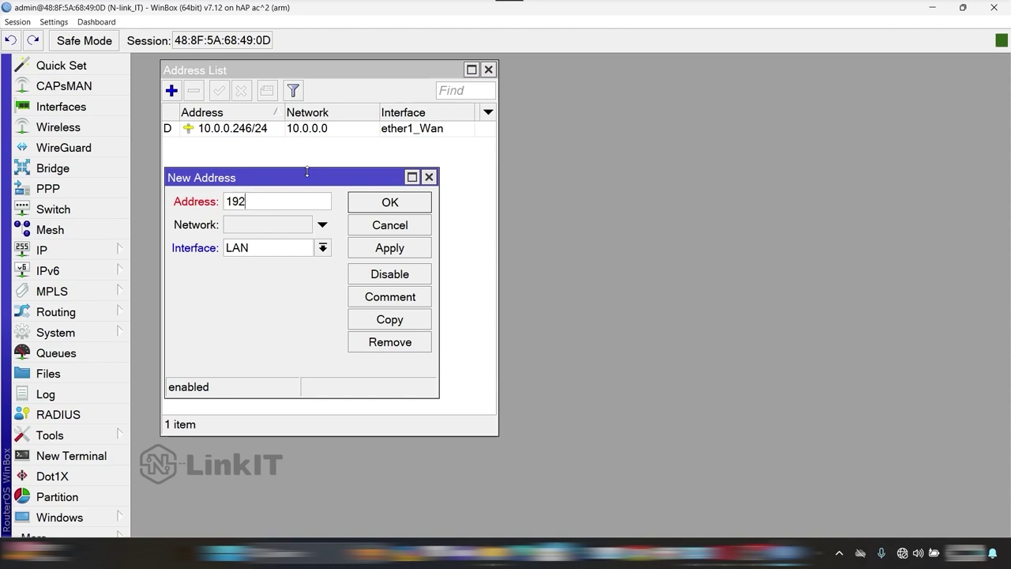
text(.168.1.1/24)
click(428, 245)
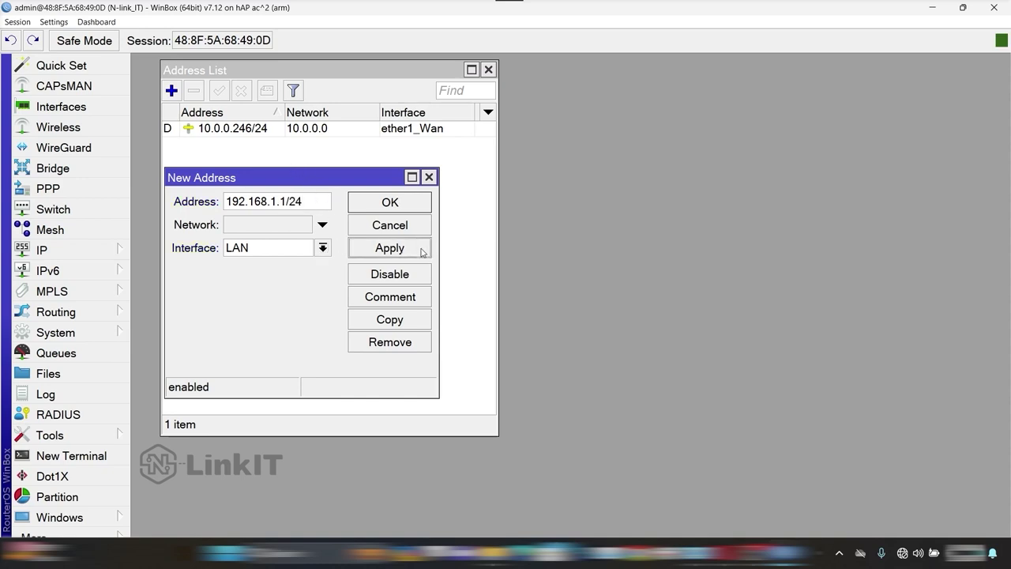
click(429, 204)
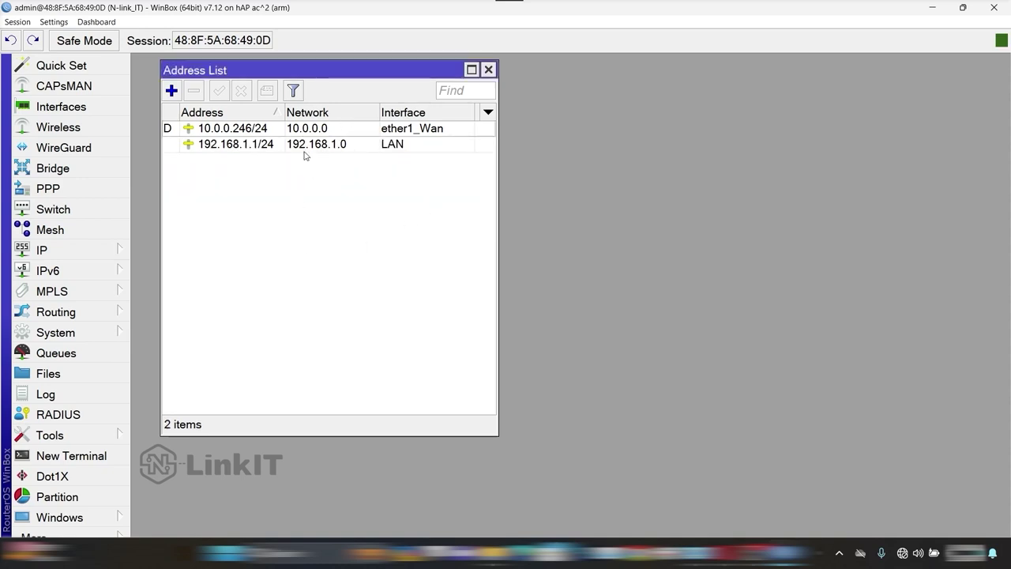
Step: Compare the new LAN address with the 10.0.0.246/24 WAN address, then close the Address List
click(245, 131)
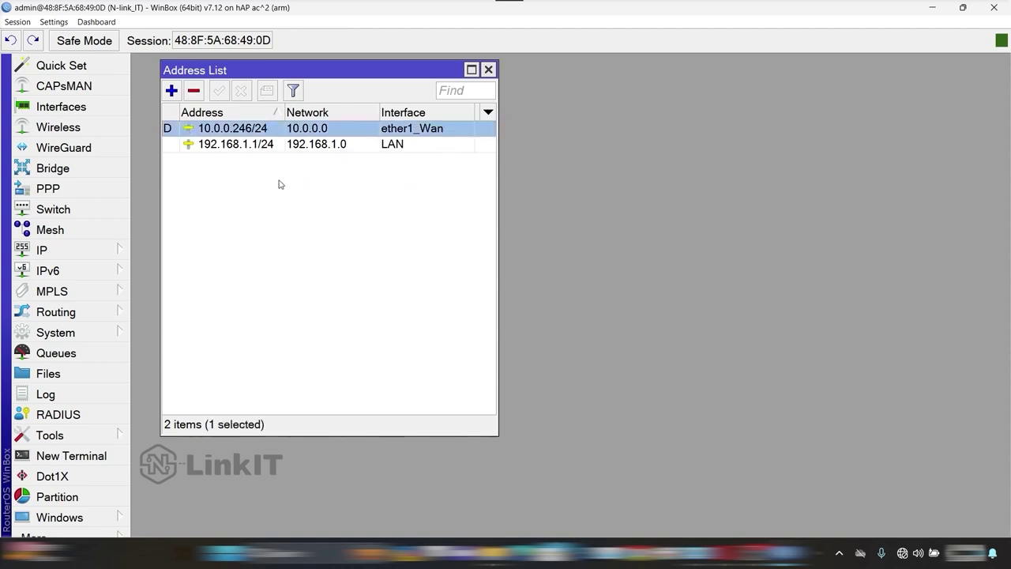
click(280, 148)
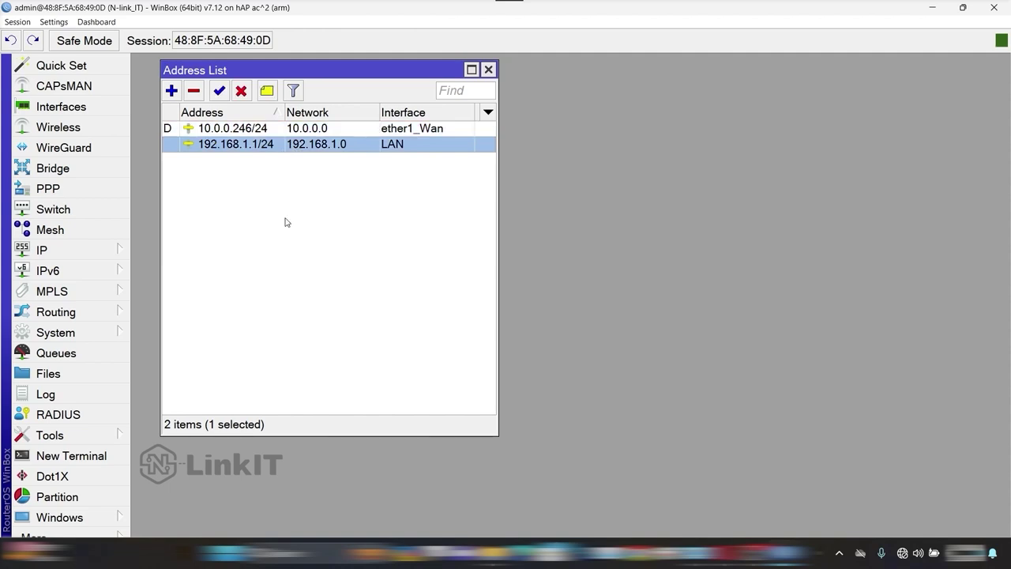
click(488, 69)
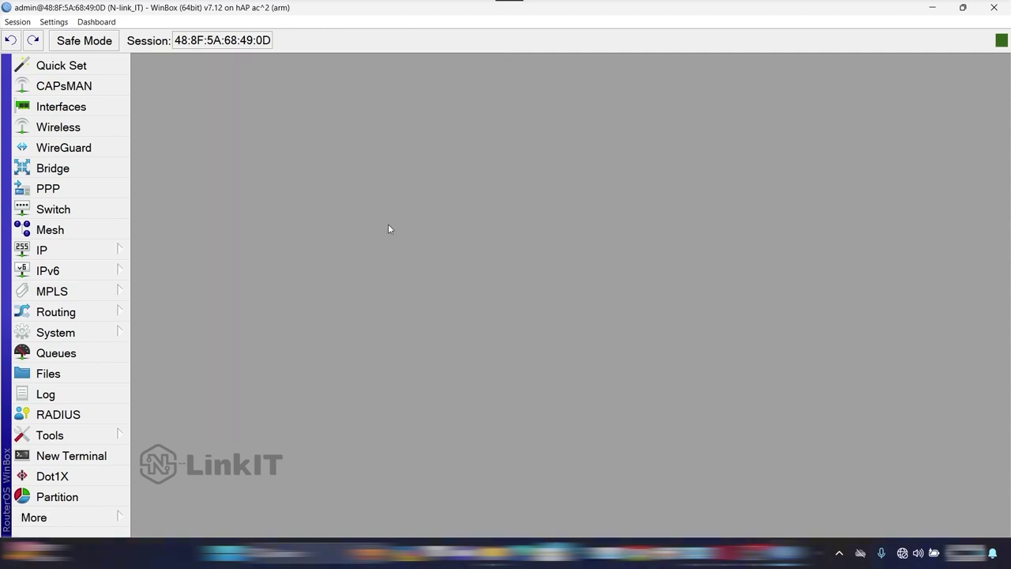
Step: Create a new srcnat firewall NAT rule with Out. Interface ether1_Wan
click(72, 259)
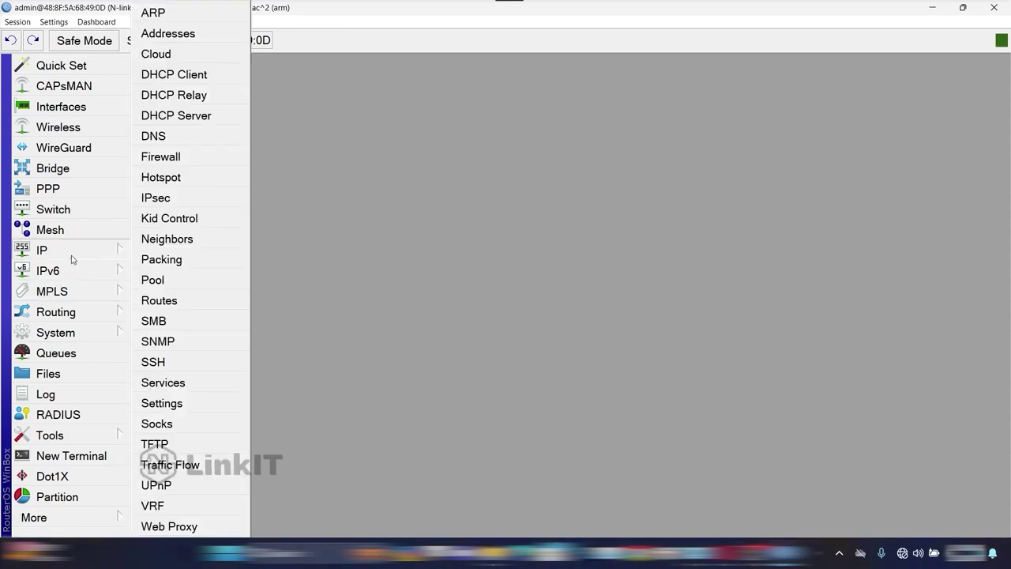
click(195, 158)
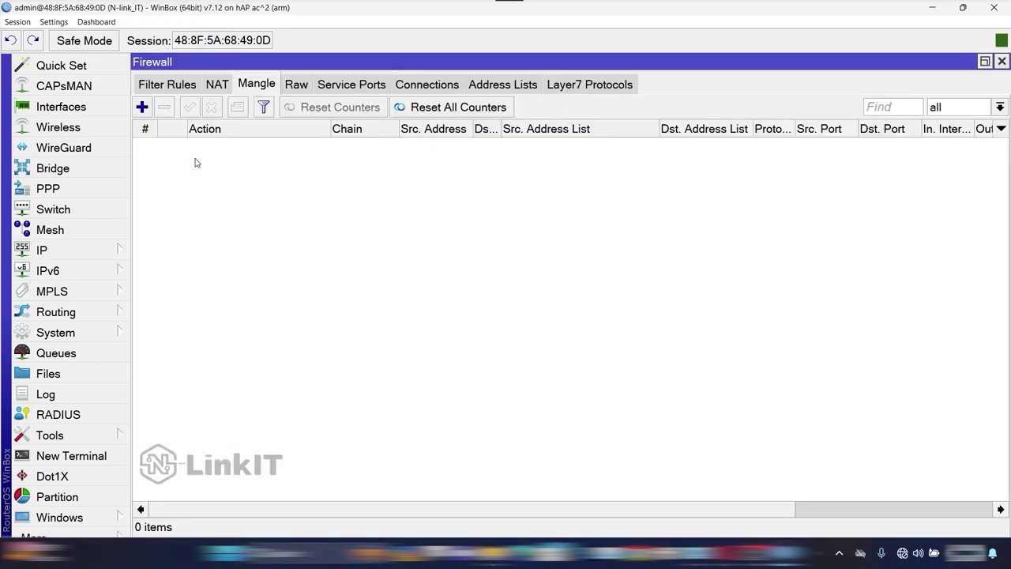
click(217, 86)
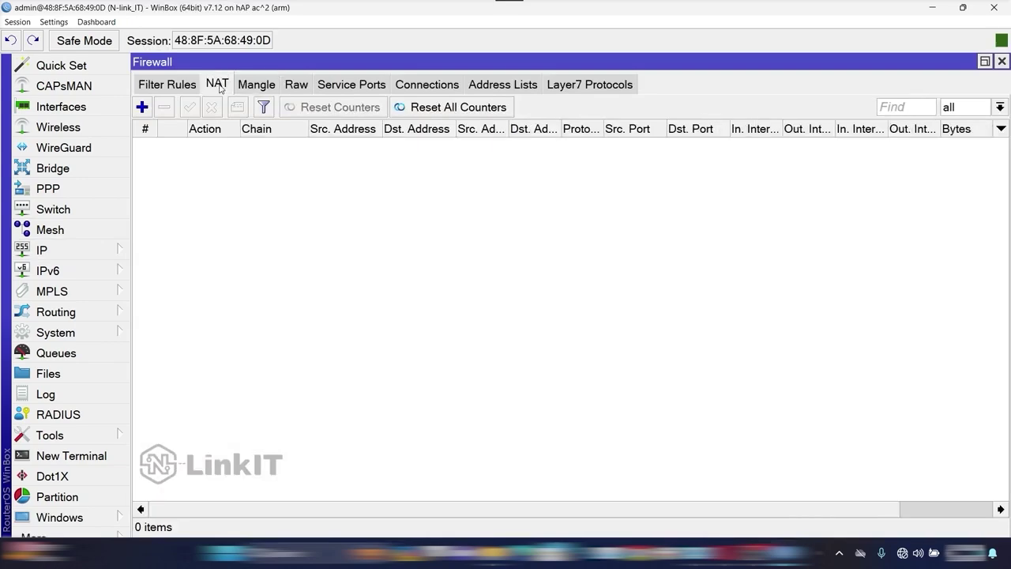
click(144, 109)
drag(426, 62, 197, 78)
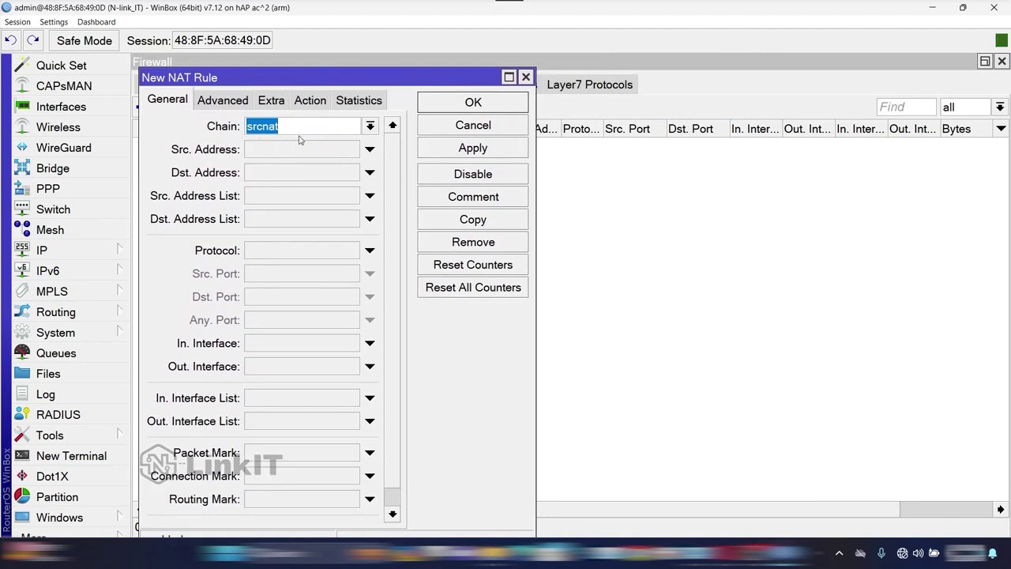
click(369, 127)
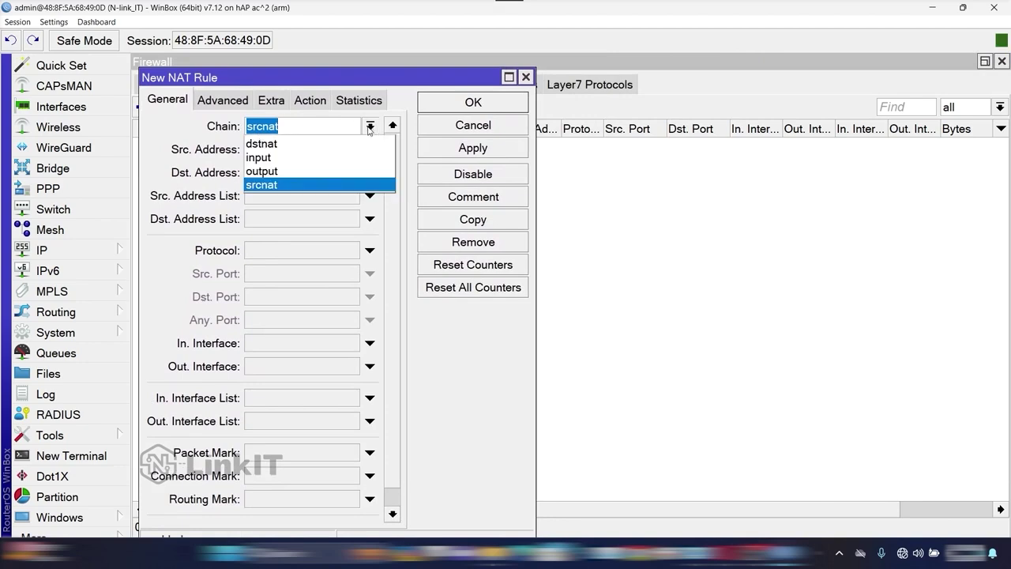
click(292, 185)
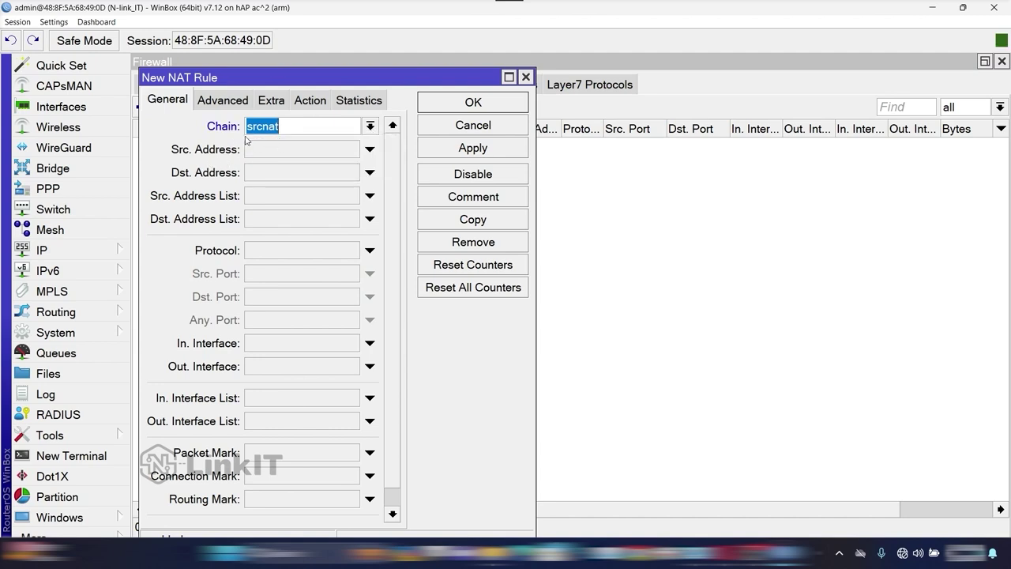
click(336, 366)
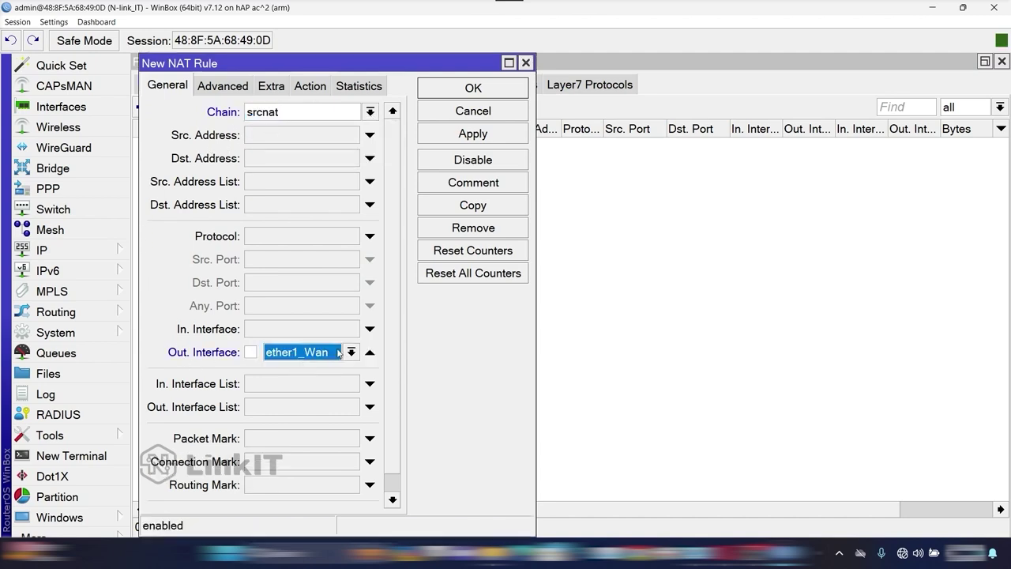
click(352, 352)
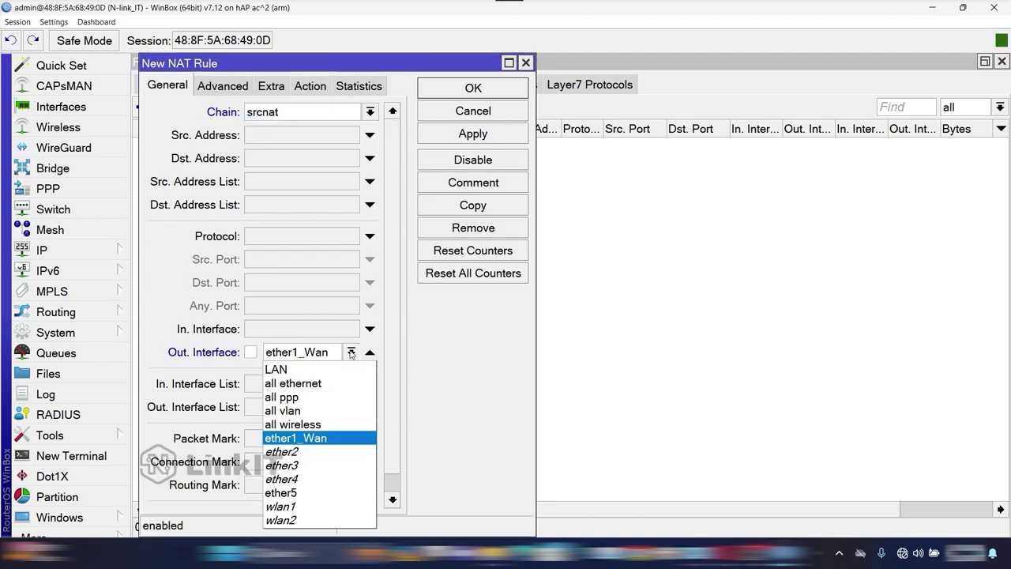
click(331, 439)
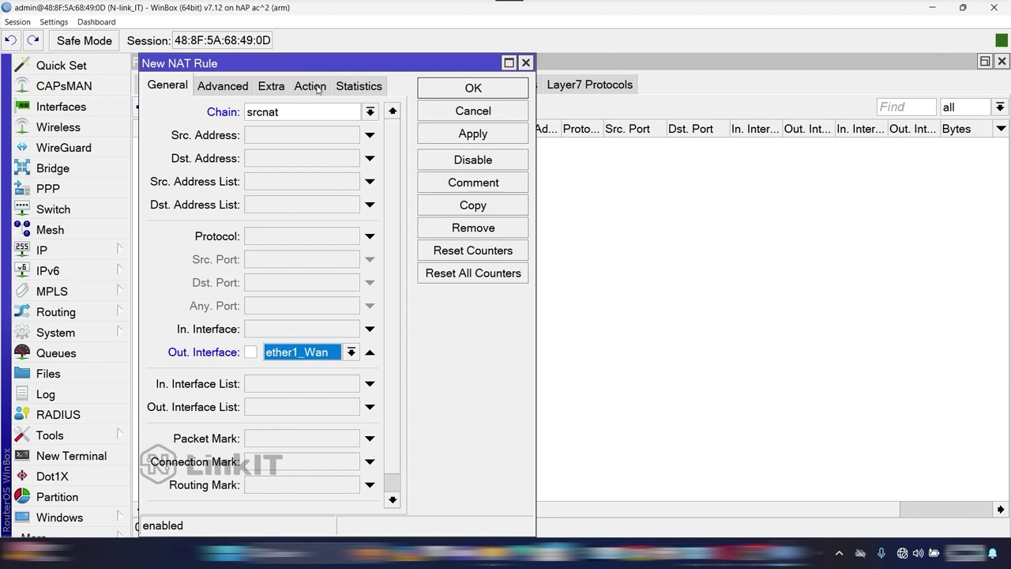
Step: Set the NAT rule's action to masquerade and save the rule
click(312, 87)
click(332, 113)
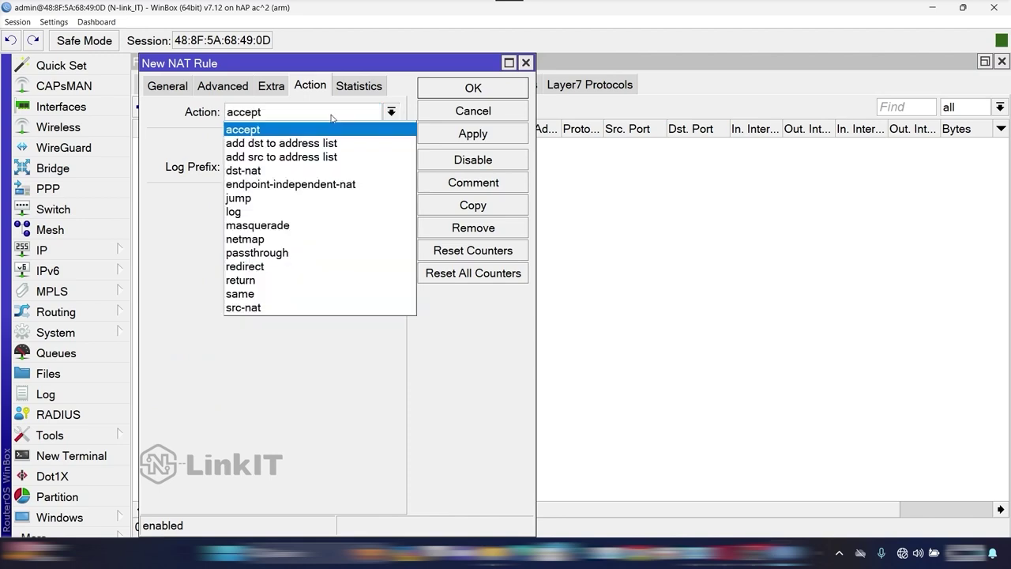
click(307, 226)
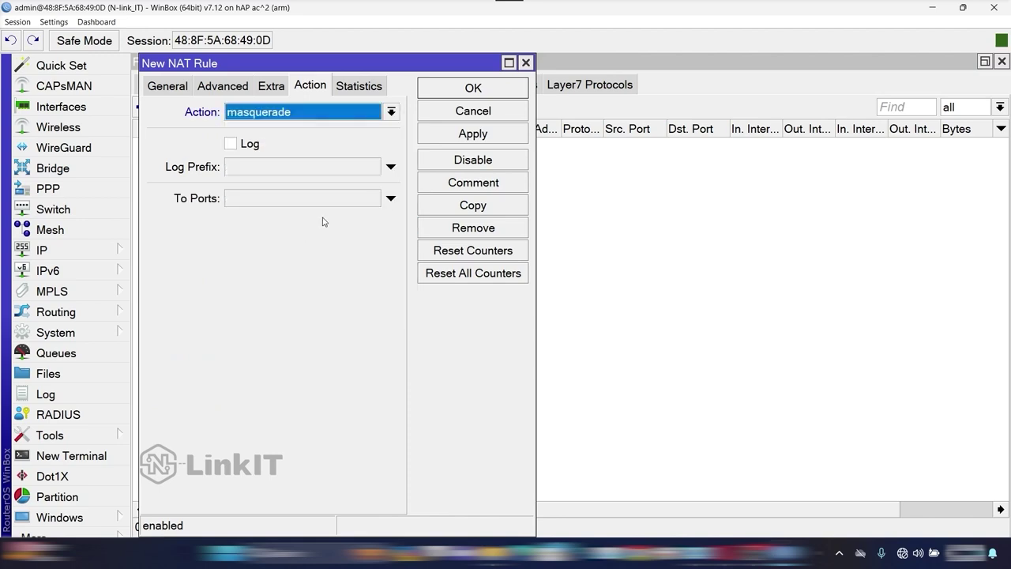
click(515, 141)
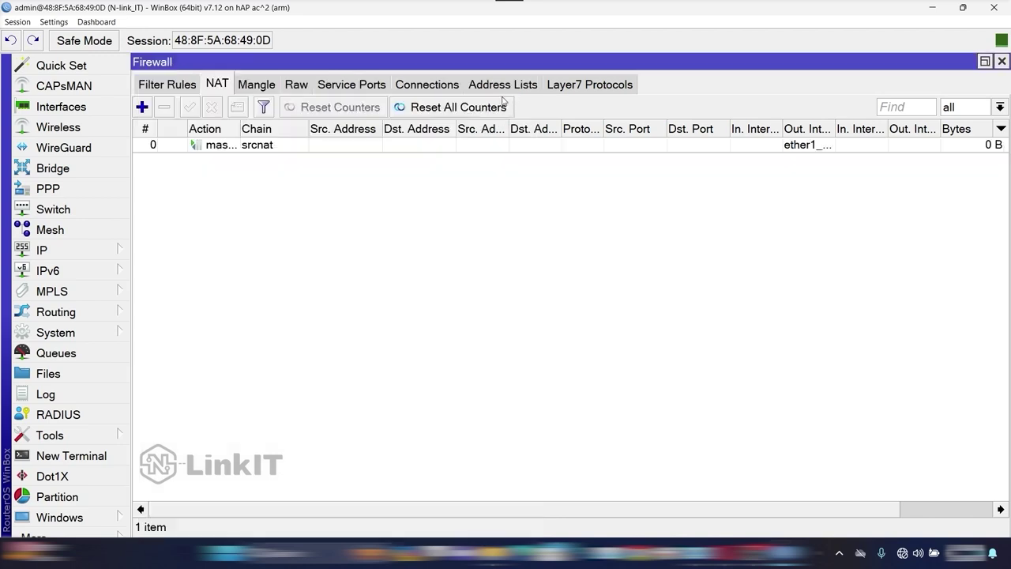
click(510, 99)
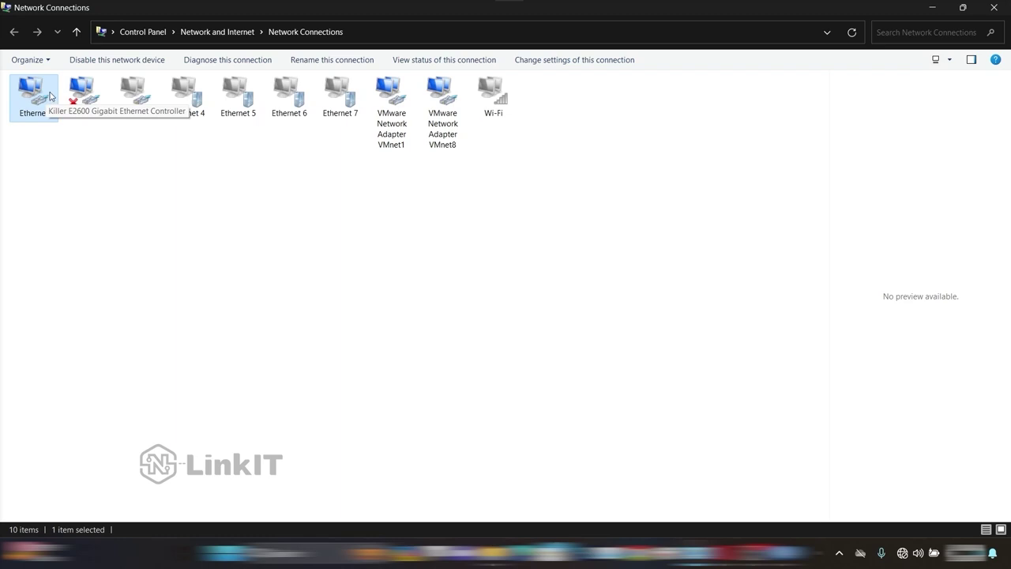
Step: Review the Ethernet adapter's details, which show only 169.254.199.222 and no gateway, then return to WinBox
right_click(49, 96)
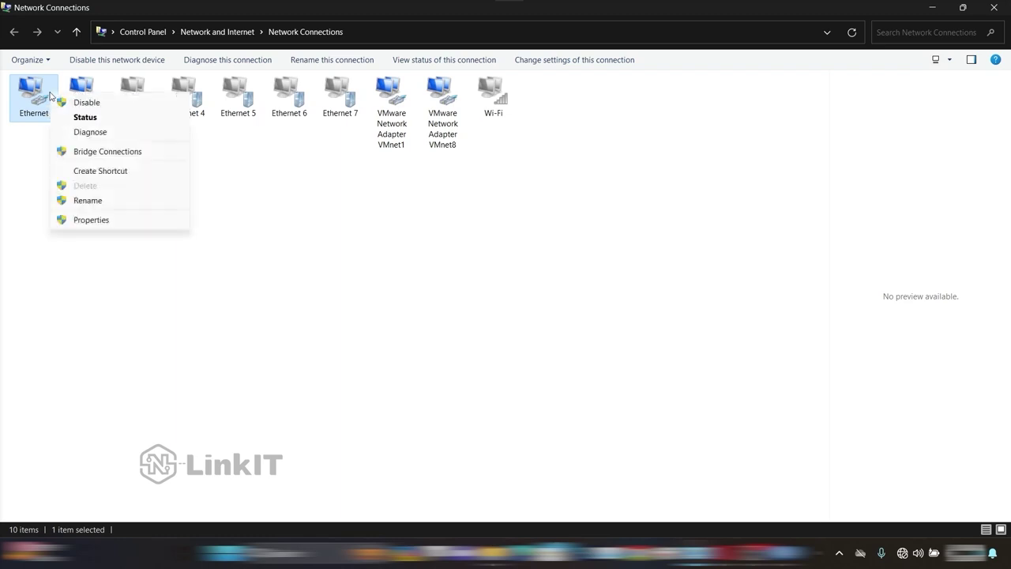
click(104, 119)
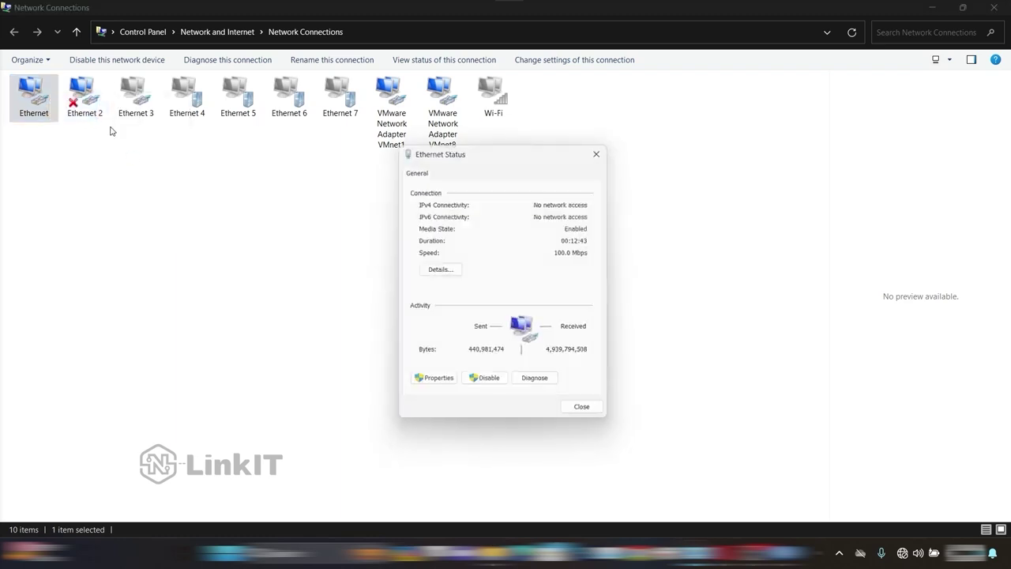
click(446, 271)
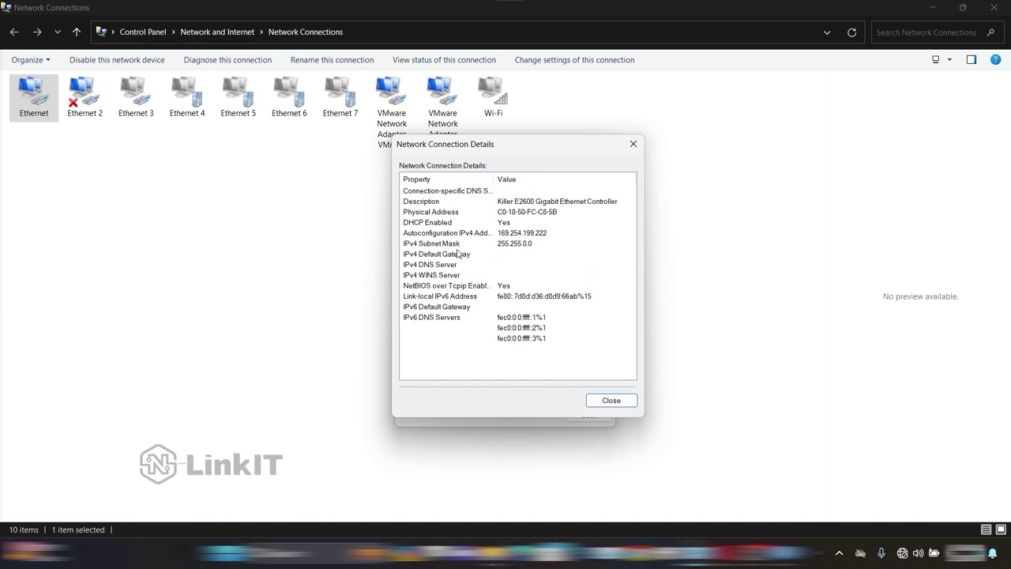
click(610, 401)
click(595, 415)
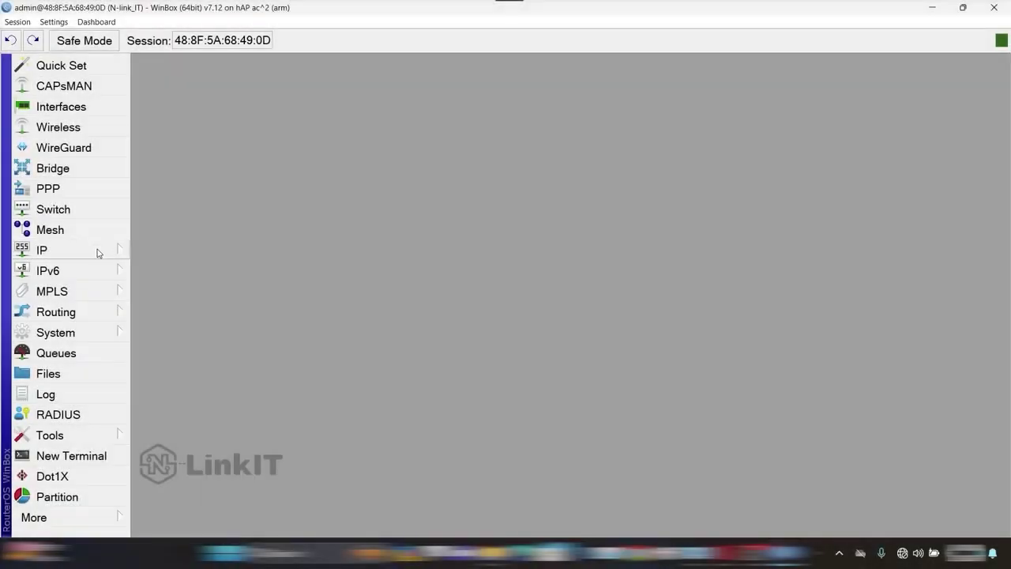
click(99, 253)
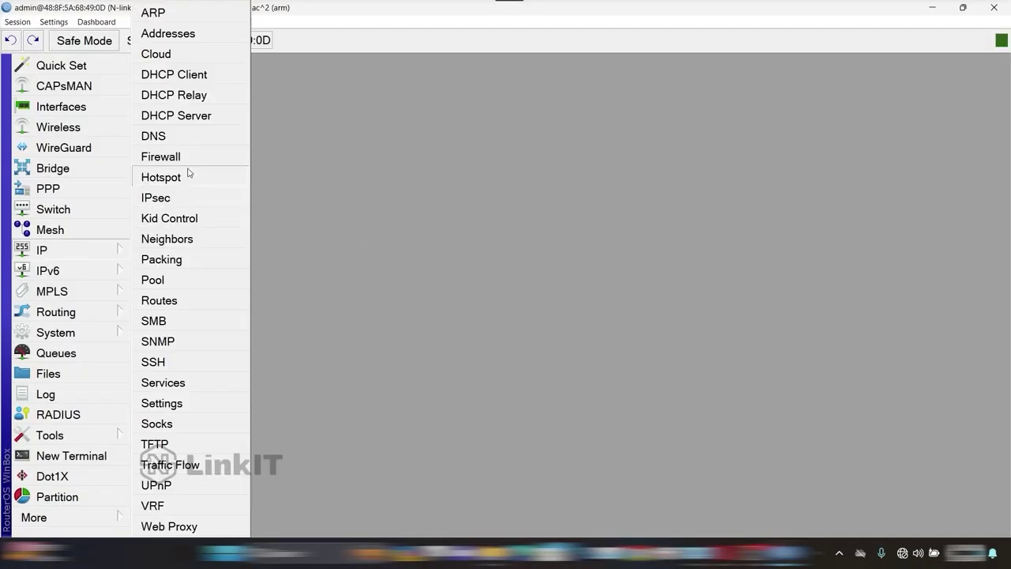
Step: Start the DHCP Setup wizard on the DHCP Server list with LAN as the interface
click(218, 124)
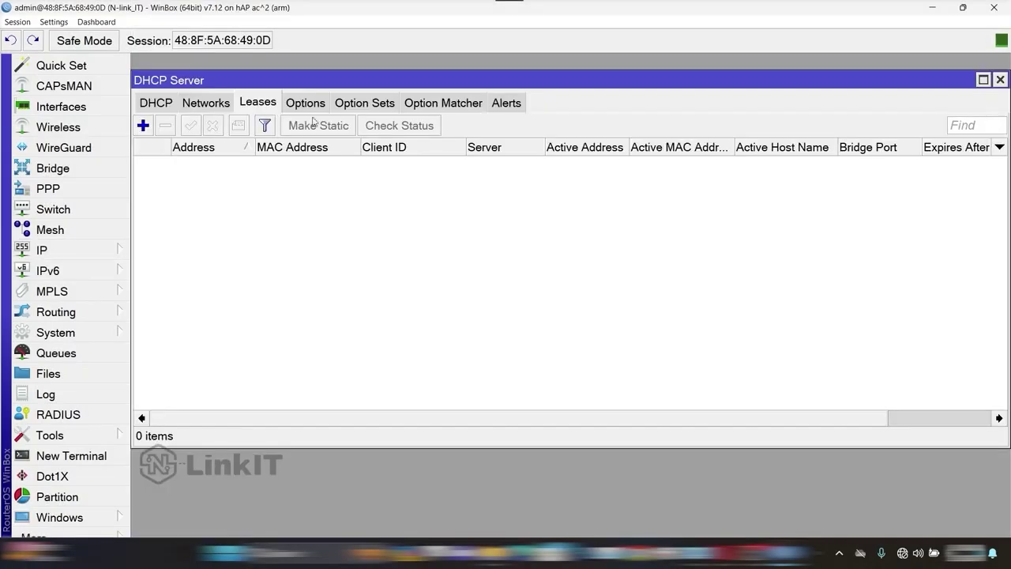
click(161, 108)
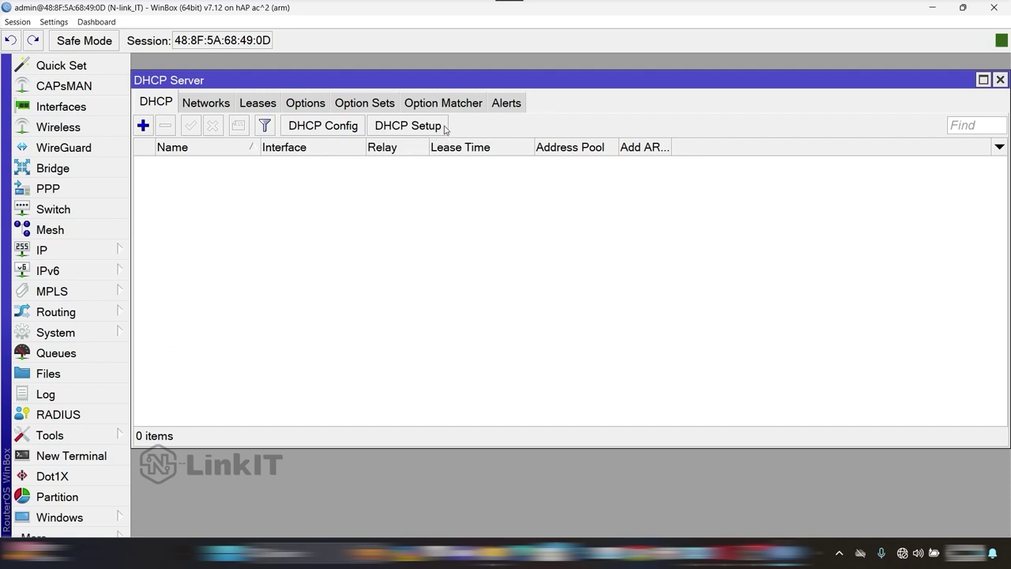
click(442, 127)
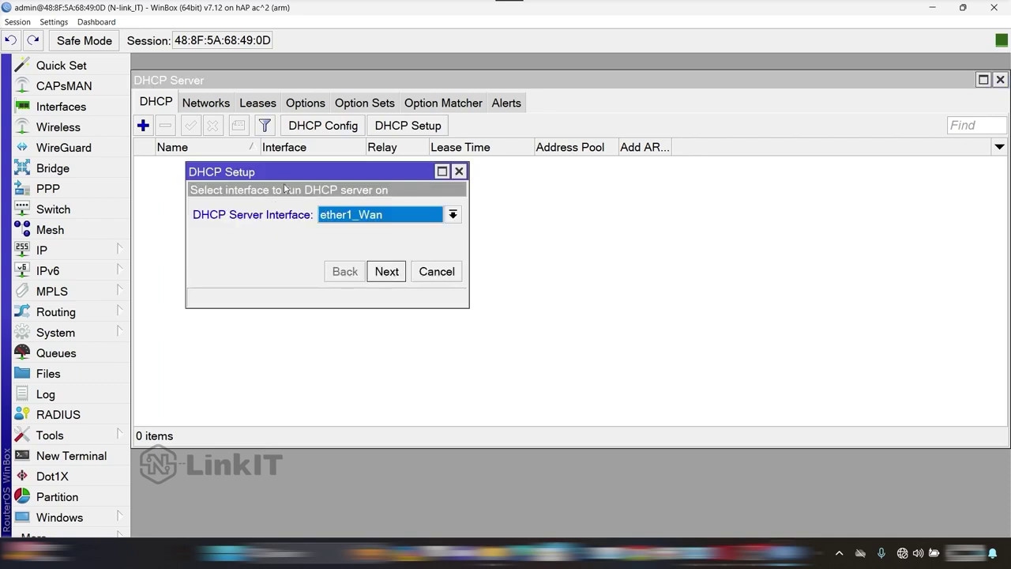
drag(306, 172, 270, 170)
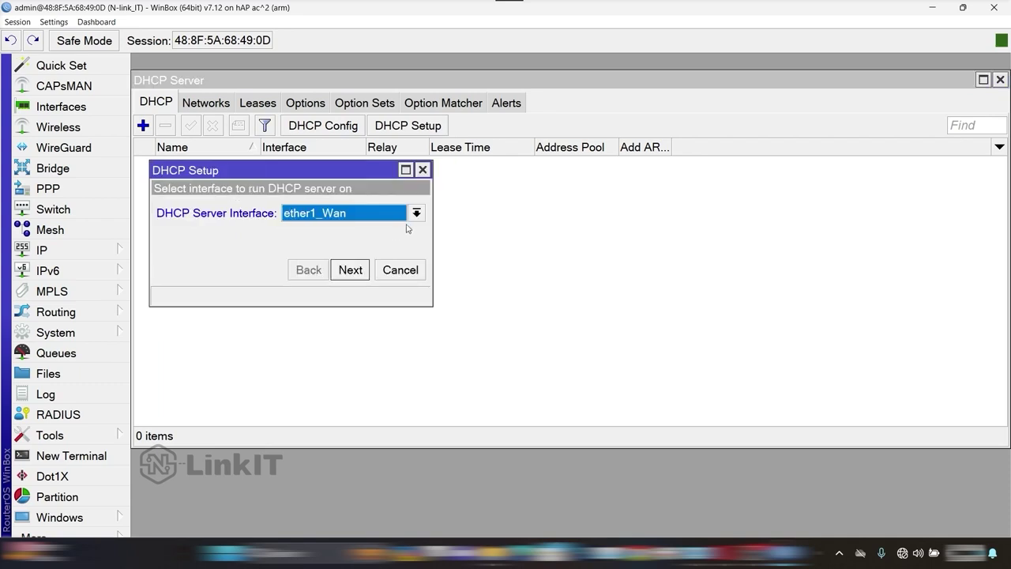
click(416, 213)
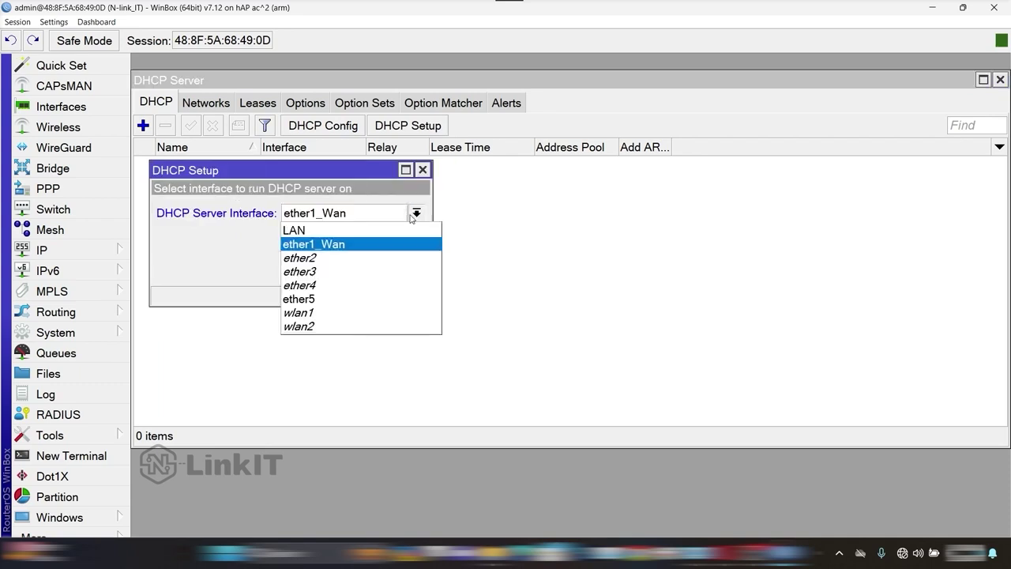
click(323, 234)
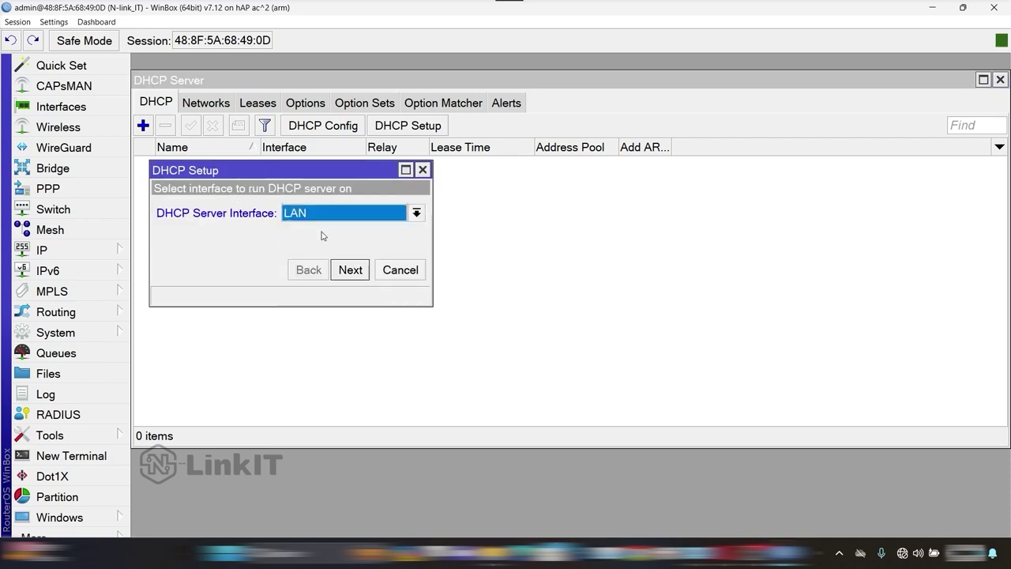
click(355, 272)
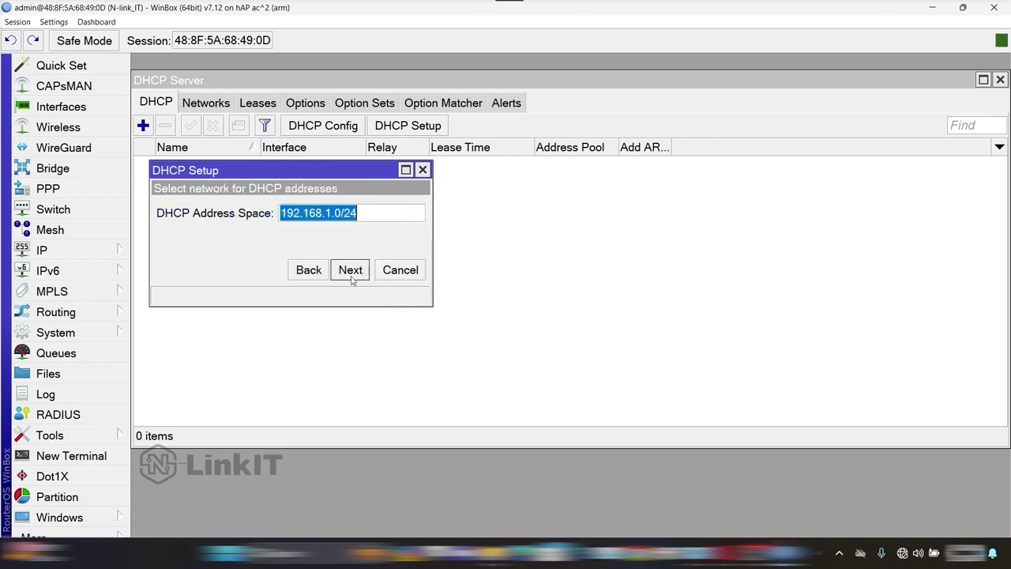
Step: Accept space 192.168.1.0/24, gateway 192.168.1.1, the proposed pool, DNS 75.75.75.75/75.75.76.76 and 00:30:00 lease
click(362, 278)
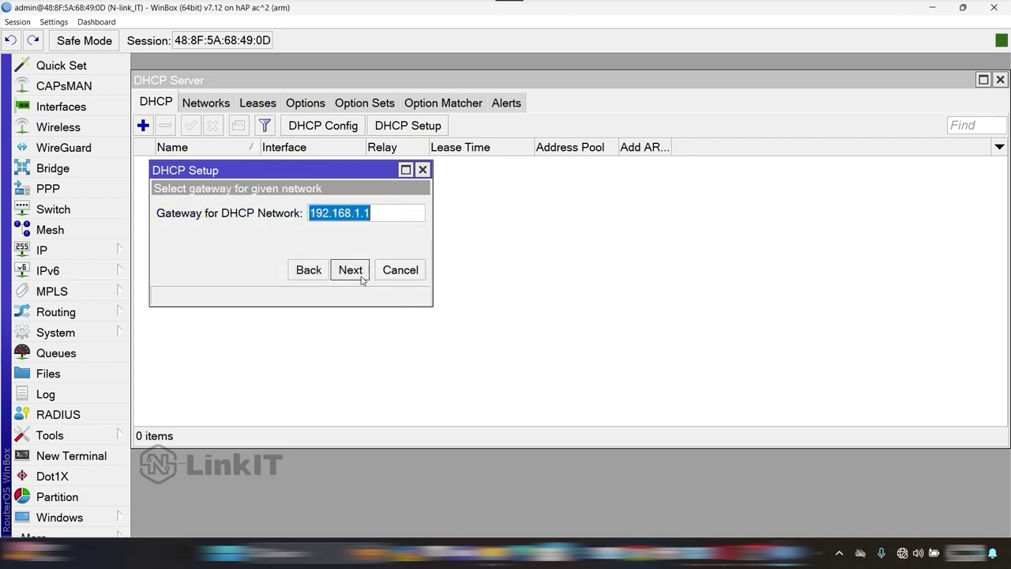
click(362, 278)
click(361, 279)
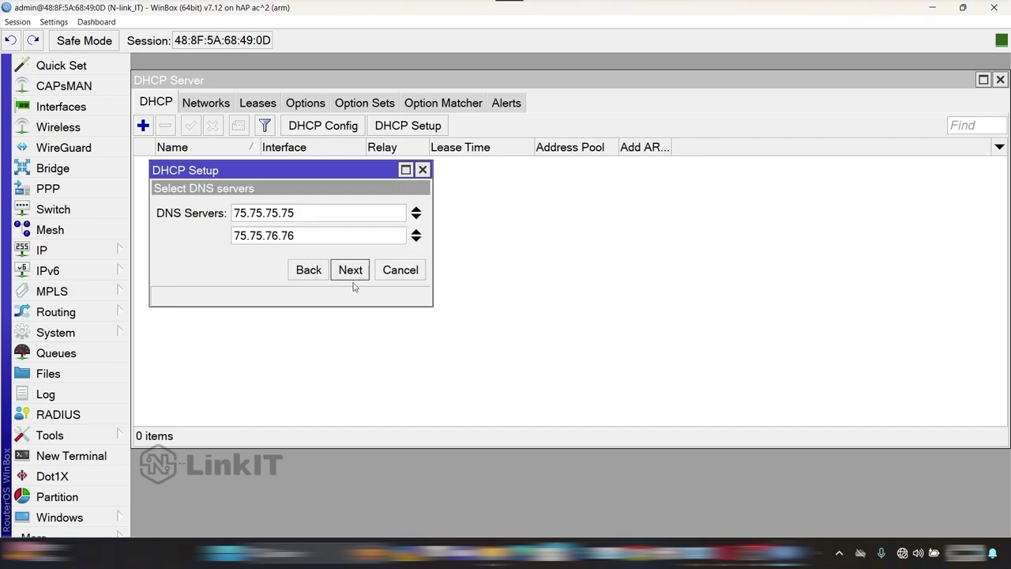
click(357, 282)
click(363, 273)
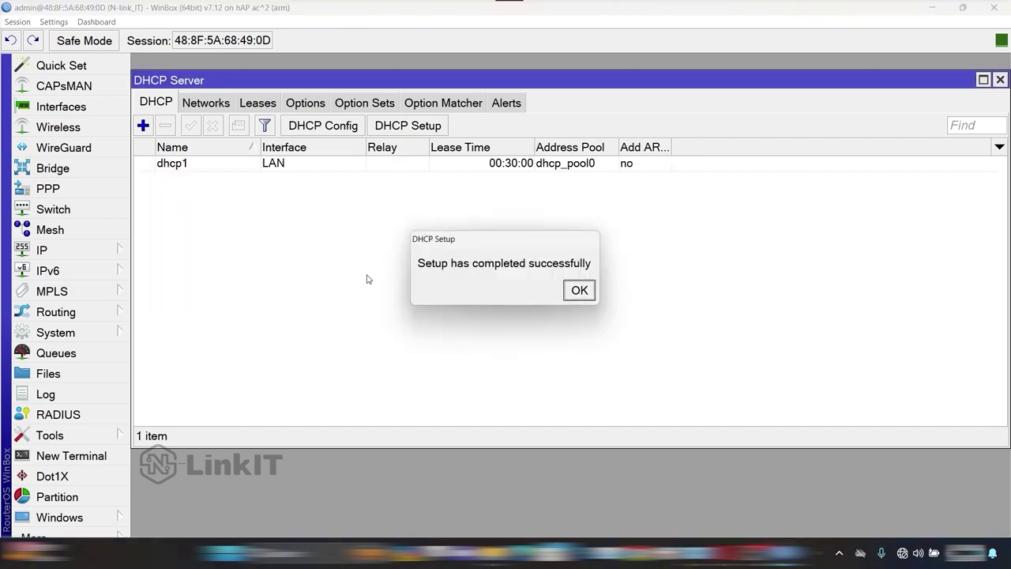
drag(544, 246, 468, 225)
click(503, 268)
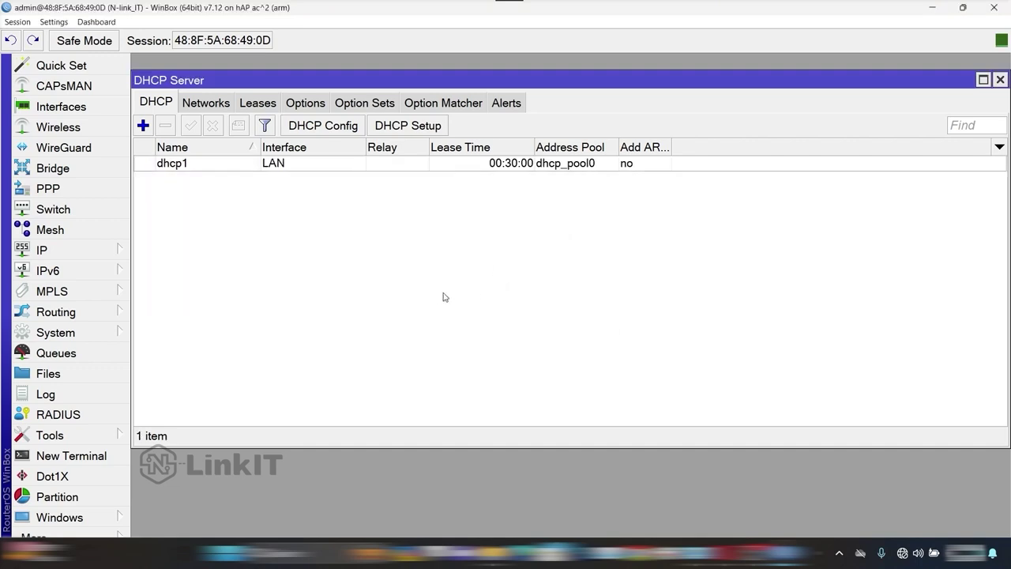
Step: Show the DHCP leases, disable and re-enable the Ethernet adapter, then minimize the WinBox login window
click(258, 103)
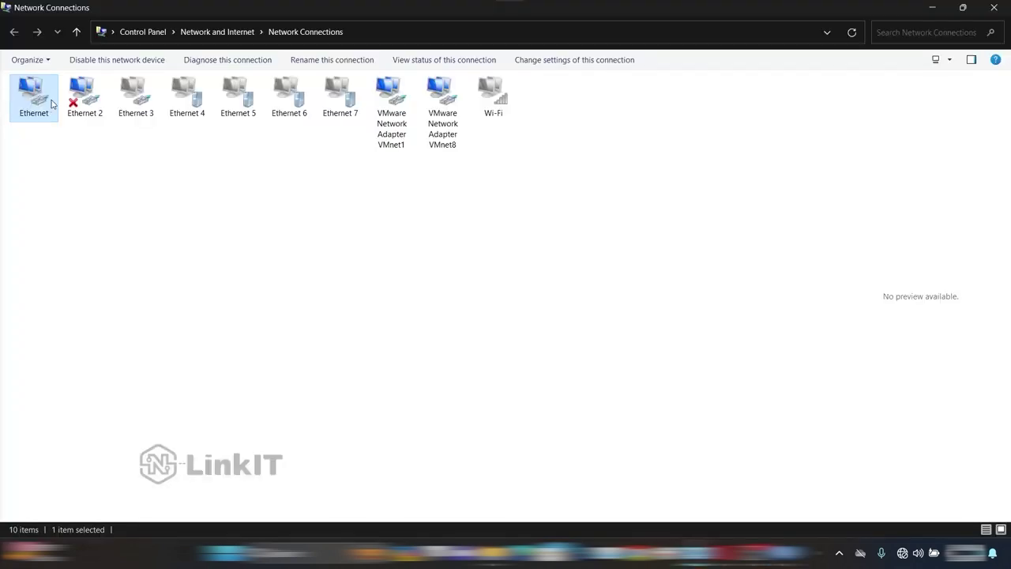
right_click(49, 103)
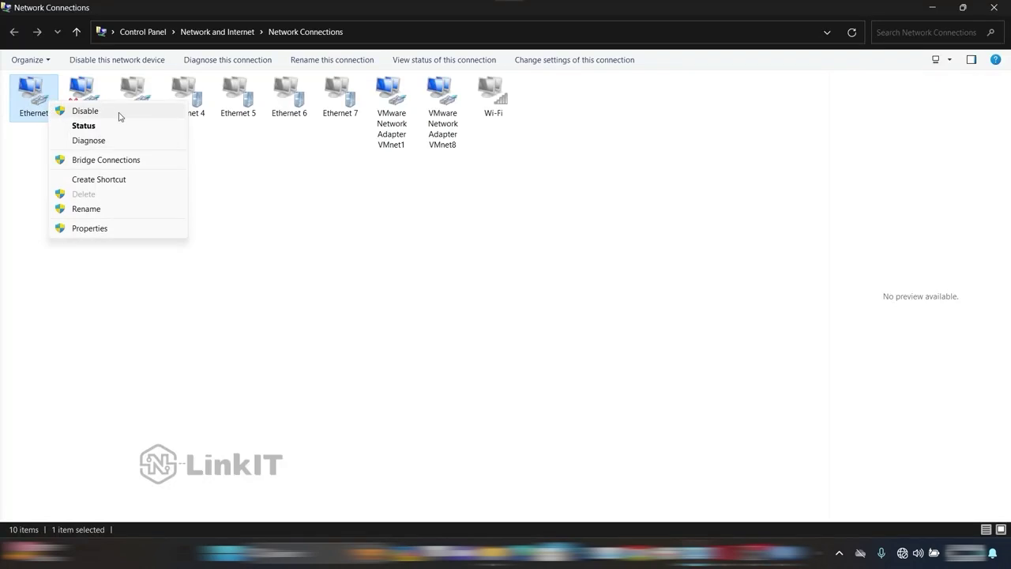
click(86, 111)
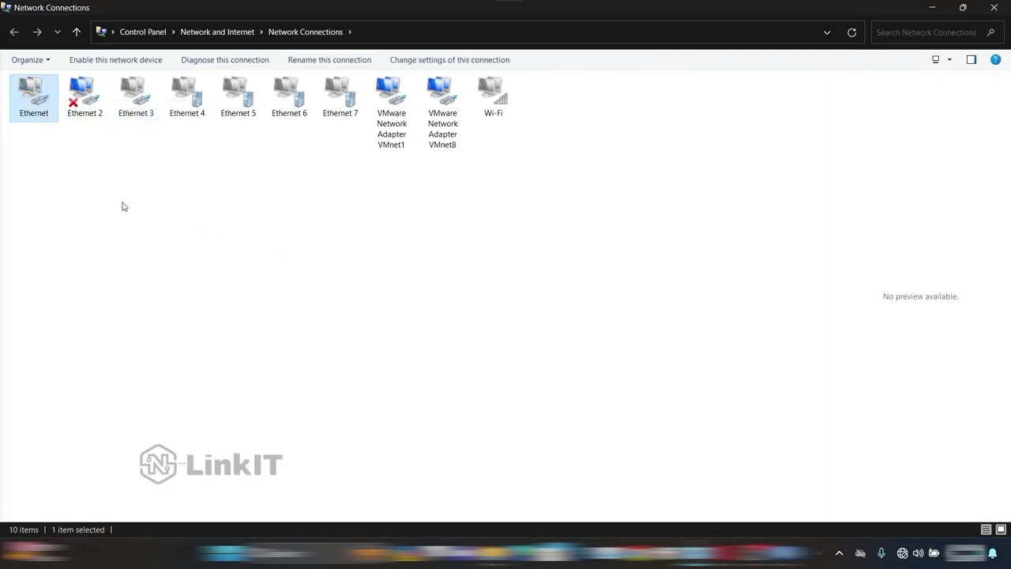
right_click(45, 115)
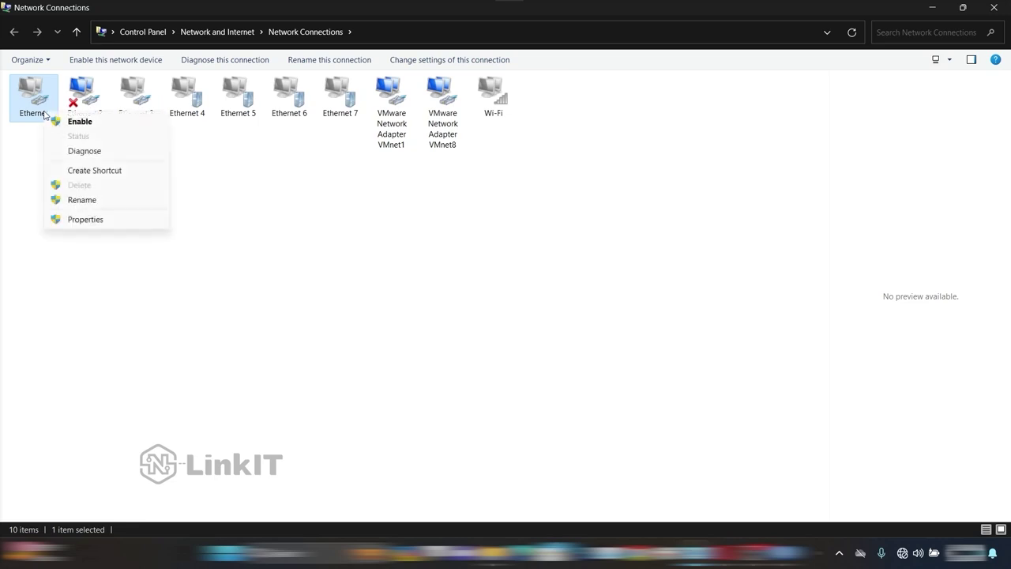
click(80, 121)
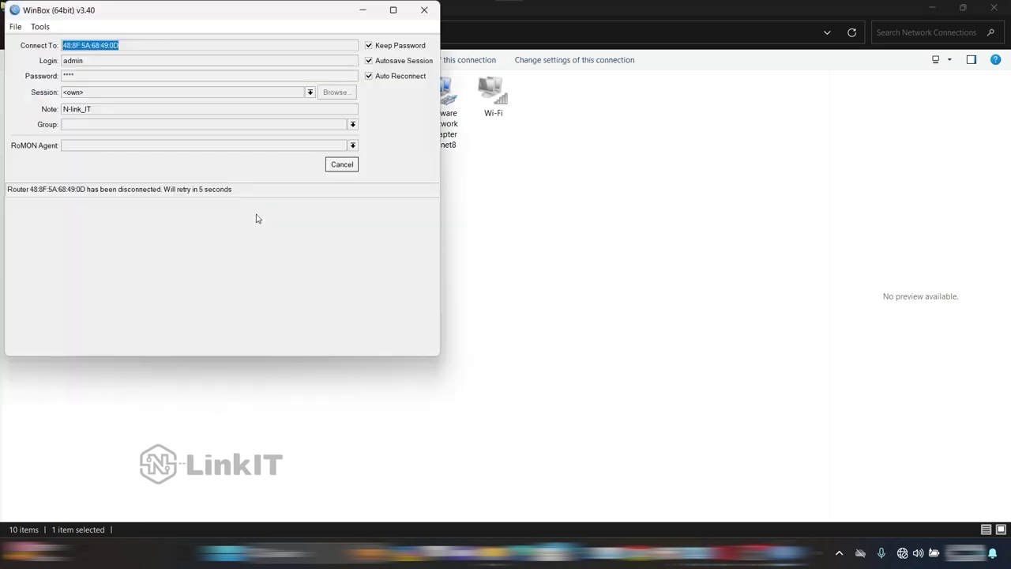
click(362, 10)
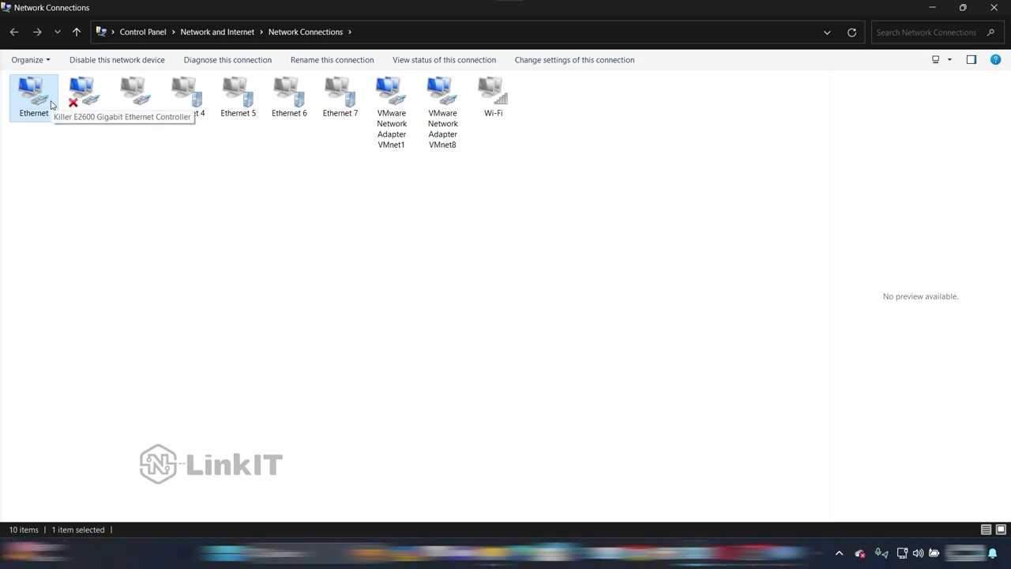
Step: Open the Ethernet connection details and find the leased address 192.168.1.254
right_click(52, 105)
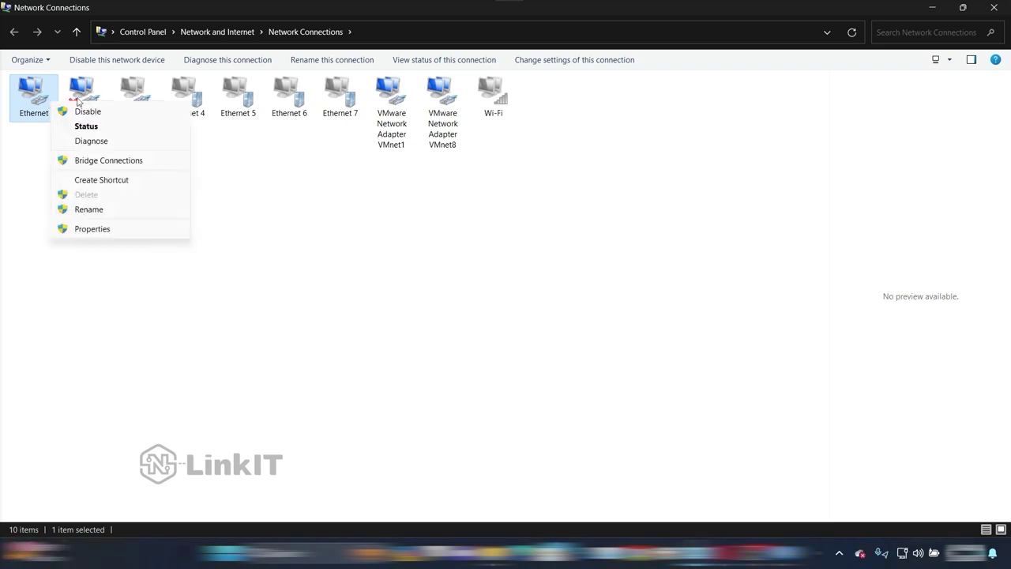
click(108, 128)
click(452, 269)
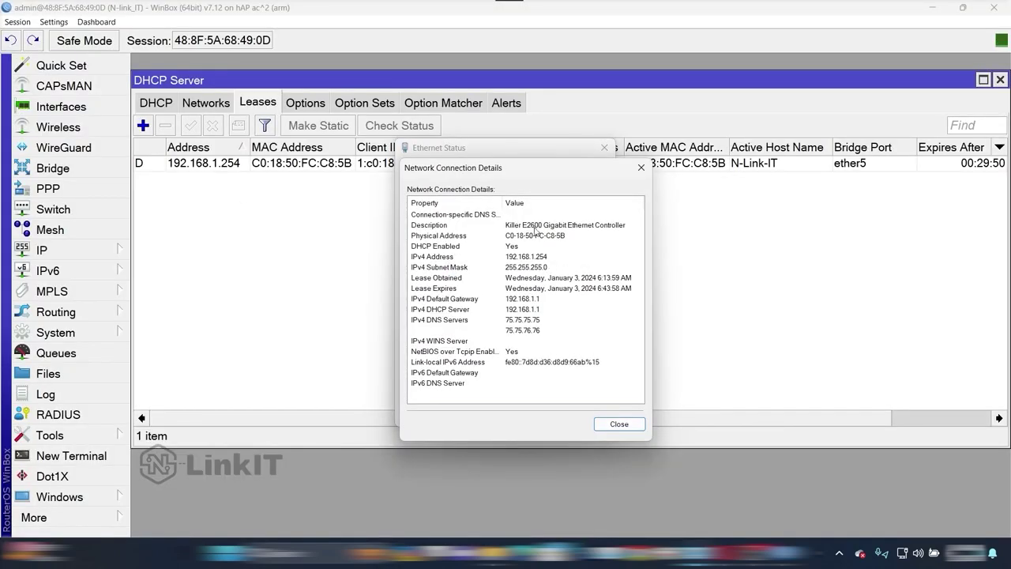
click(508, 258)
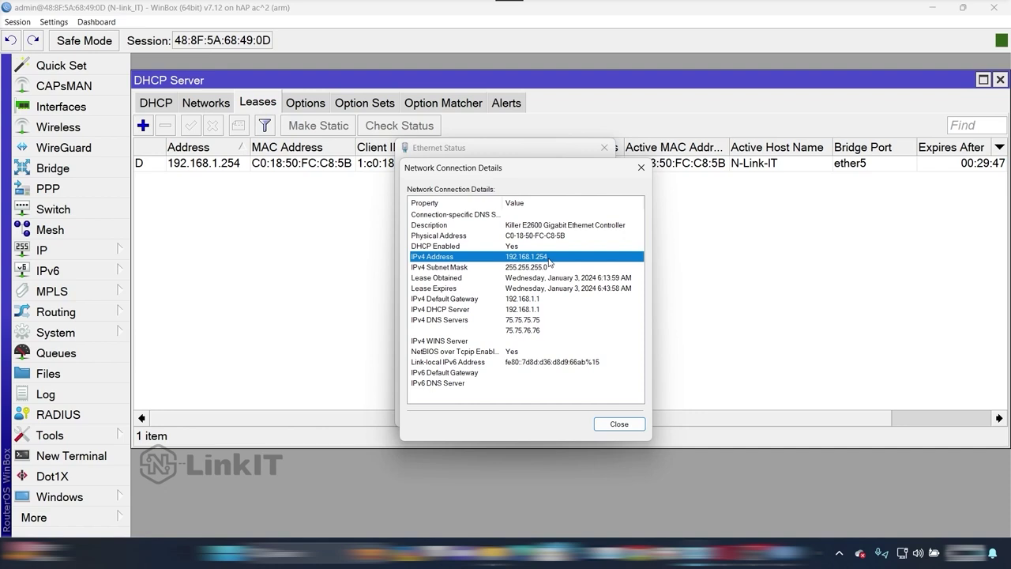
drag(533, 174, 471, 206)
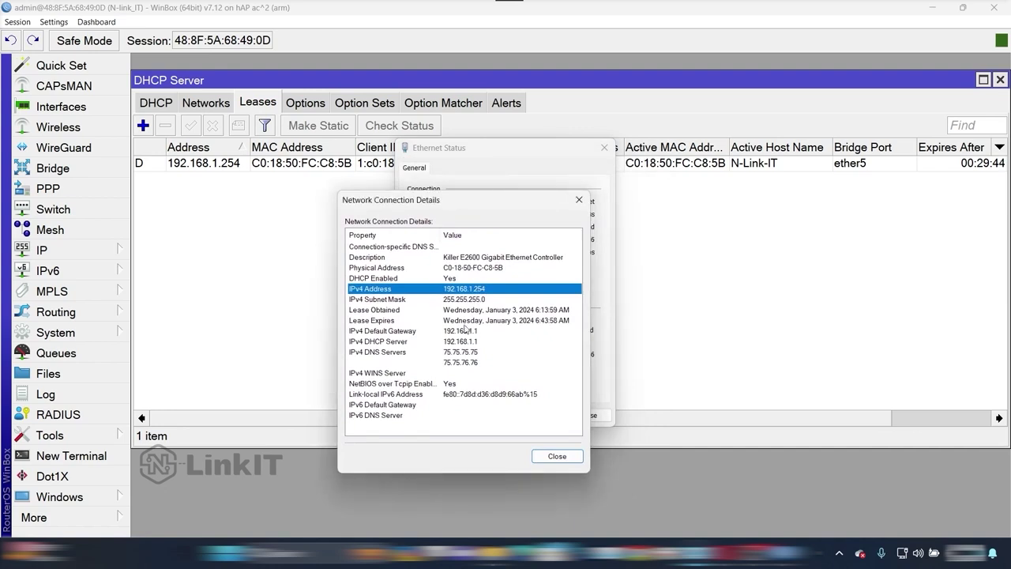
Step: Check mask 255.255.255.0, gateway 192.168.1.1 and the DNS servers including 75.75.76.76, then close both dialogs
click(471, 301)
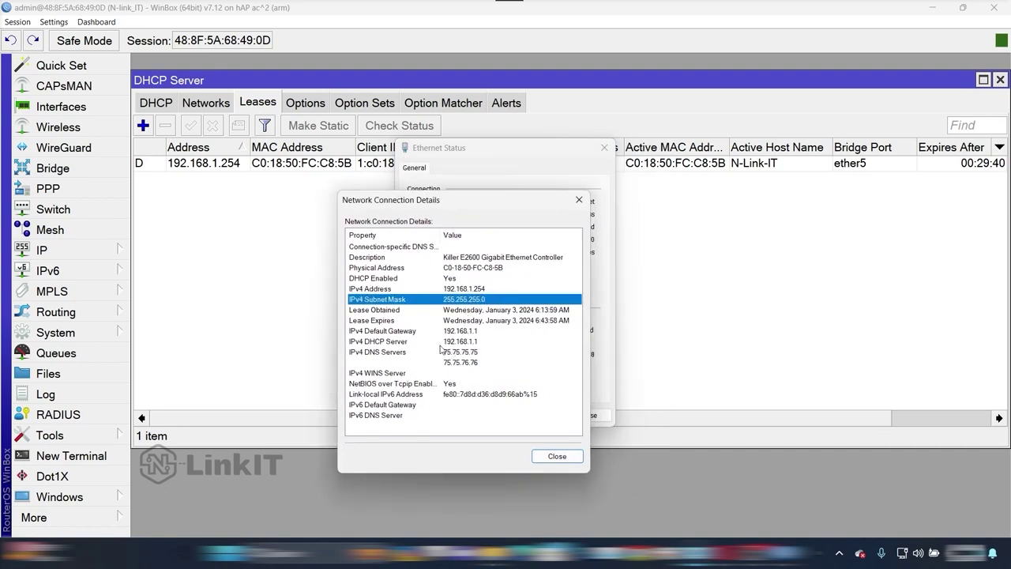
click(455, 333)
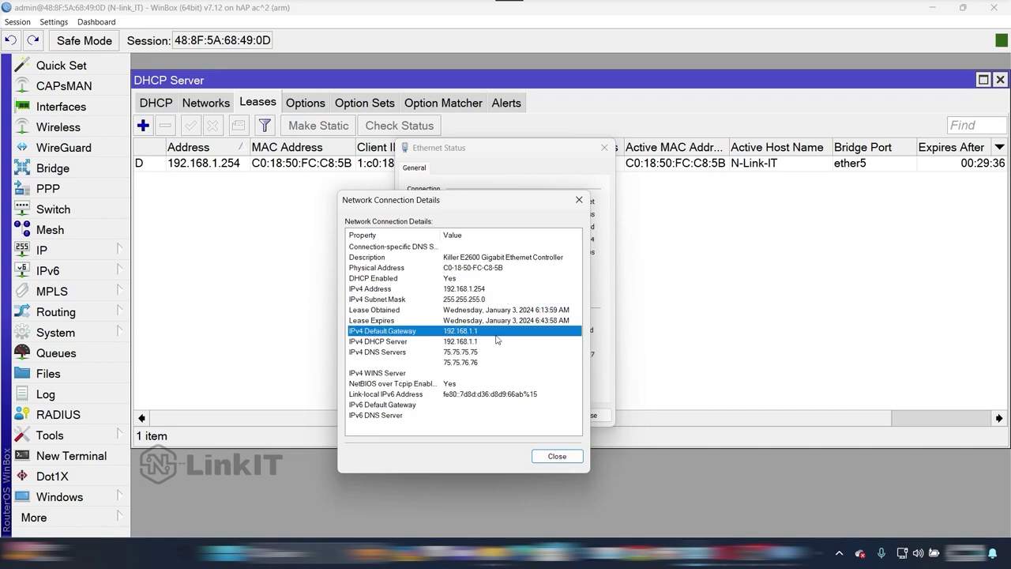
click(445, 353)
click(464, 364)
click(467, 356)
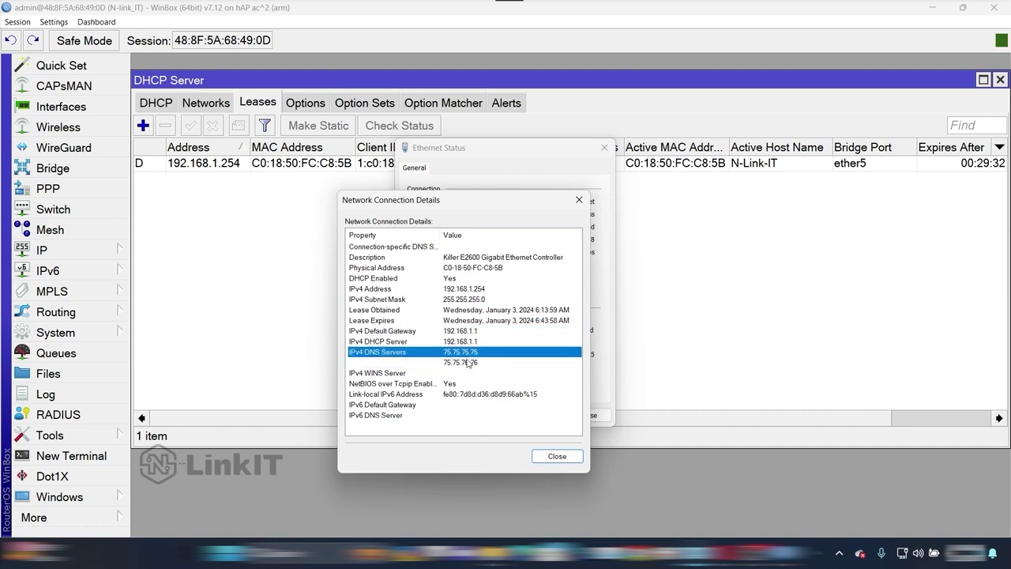
click(469, 362)
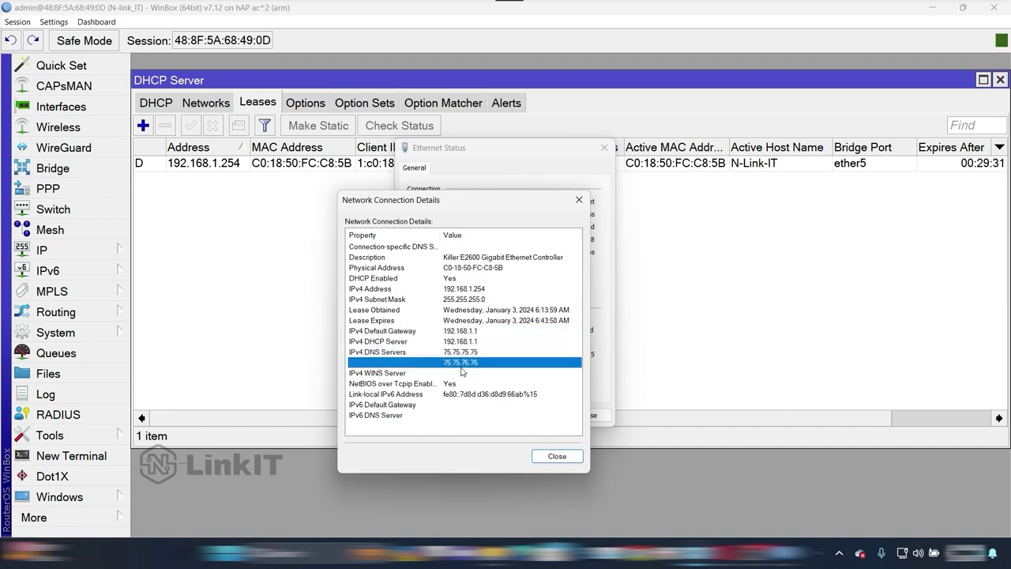
click(580, 202)
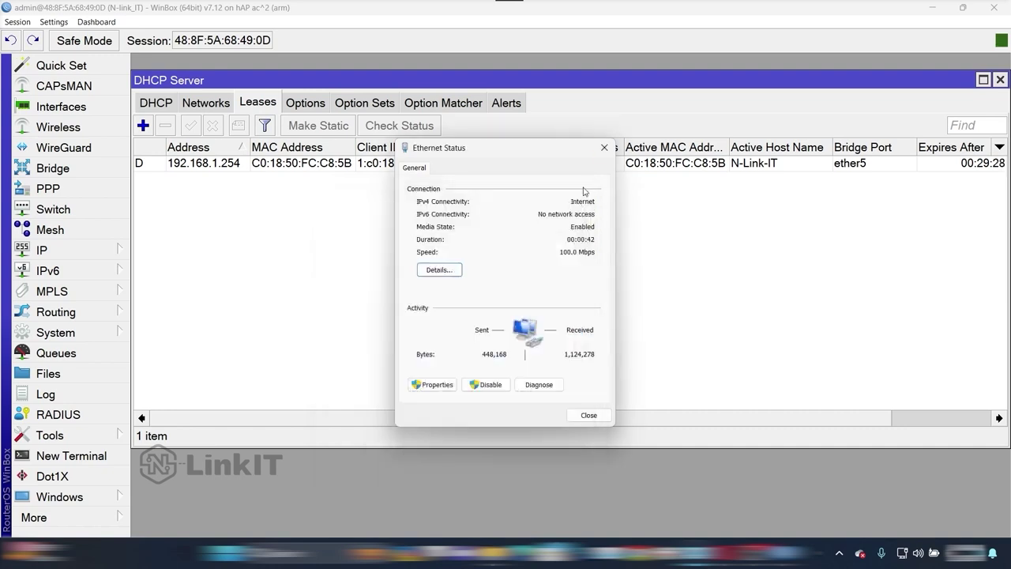
click(605, 147)
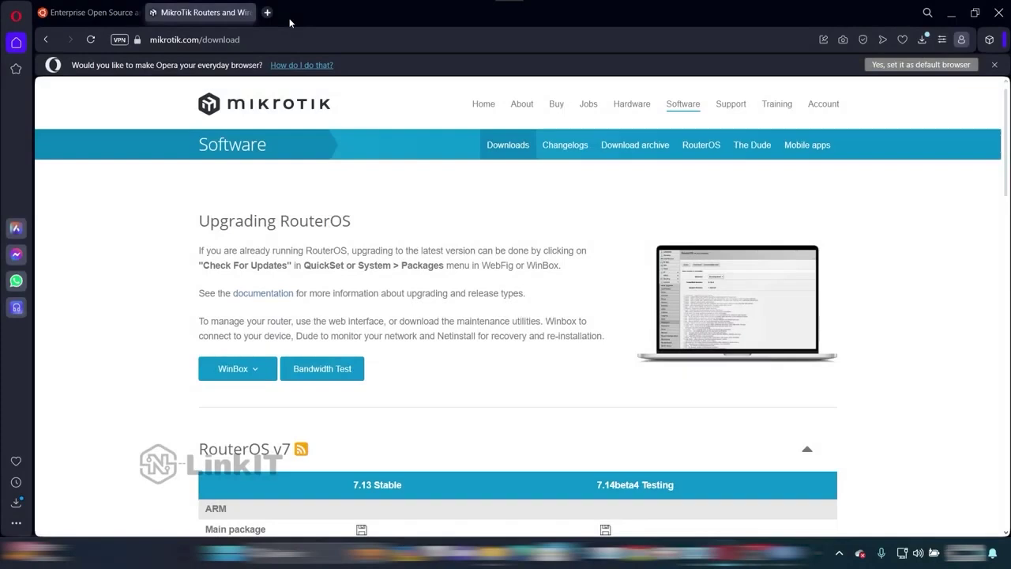
Step: Send the MikroTik tab back to its home page, then switch to the ubuntu.com tab
click(485, 109)
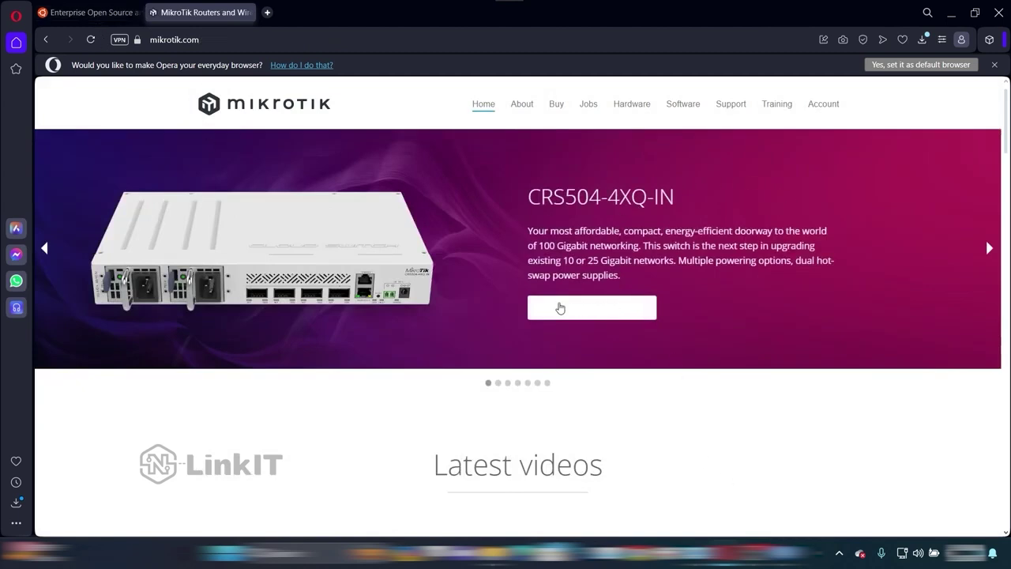
click(91, 13)
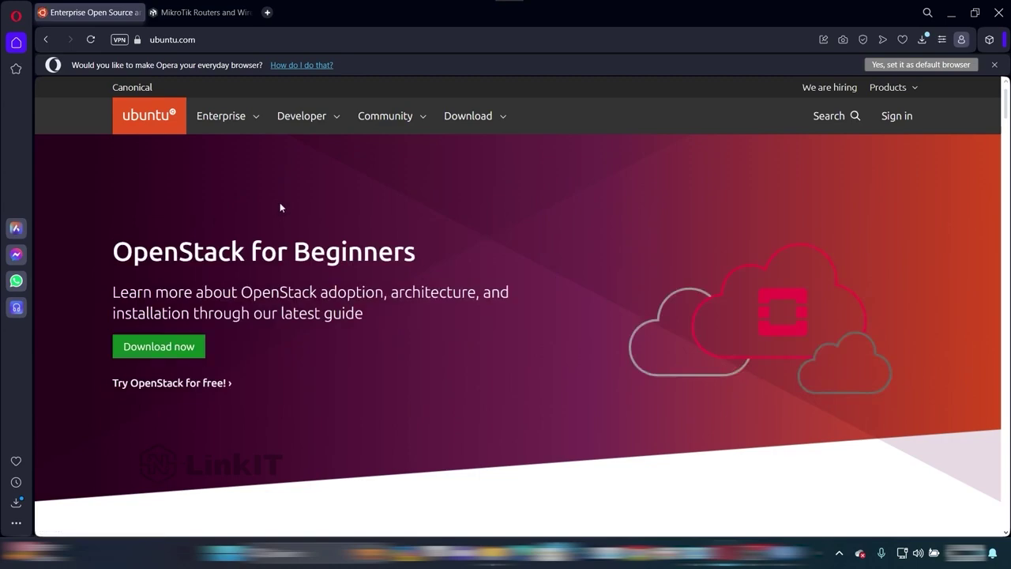
Step: Start downloading the 4.7 GB Ubuntu 22.04.3 desktop ISO and check its progress in Downloads
click(466, 119)
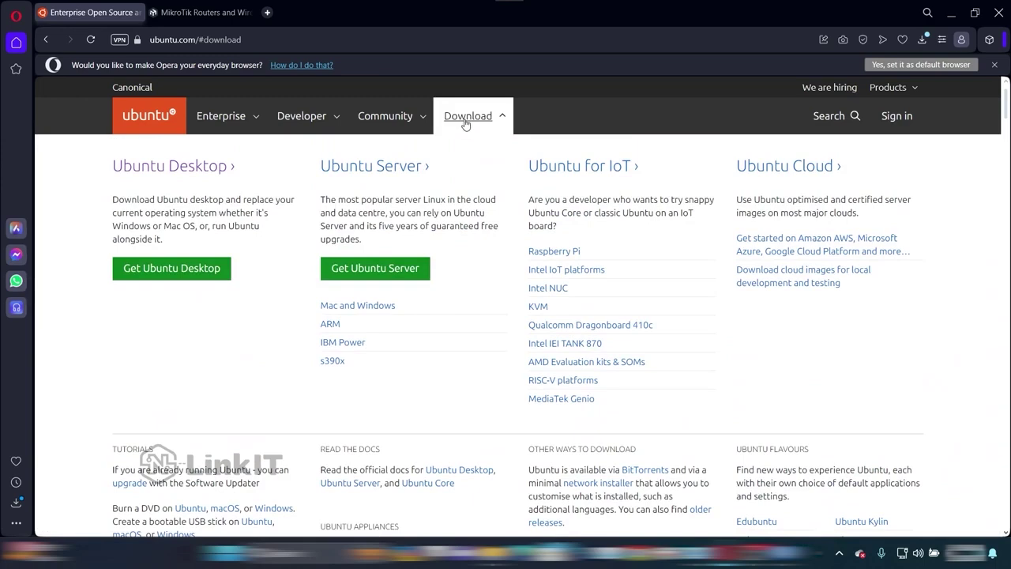
click(226, 278)
scroll(419, 200, down, 3)
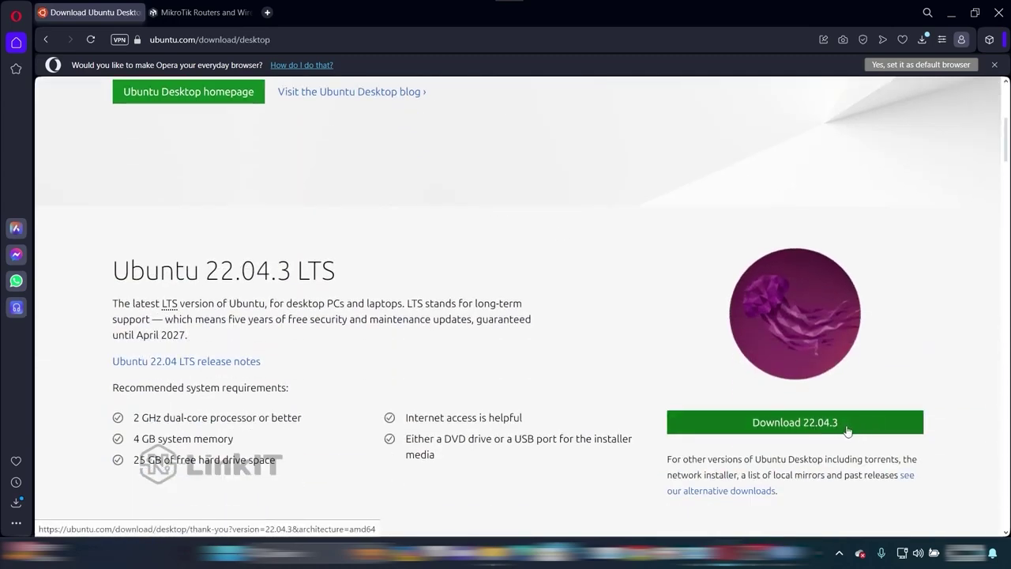
click(866, 424)
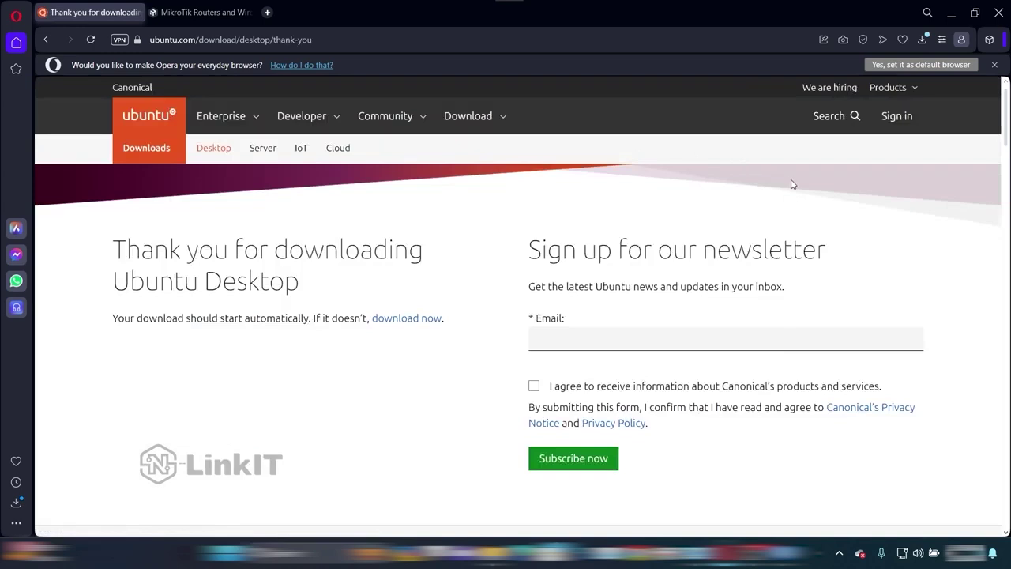
click(926, 41)
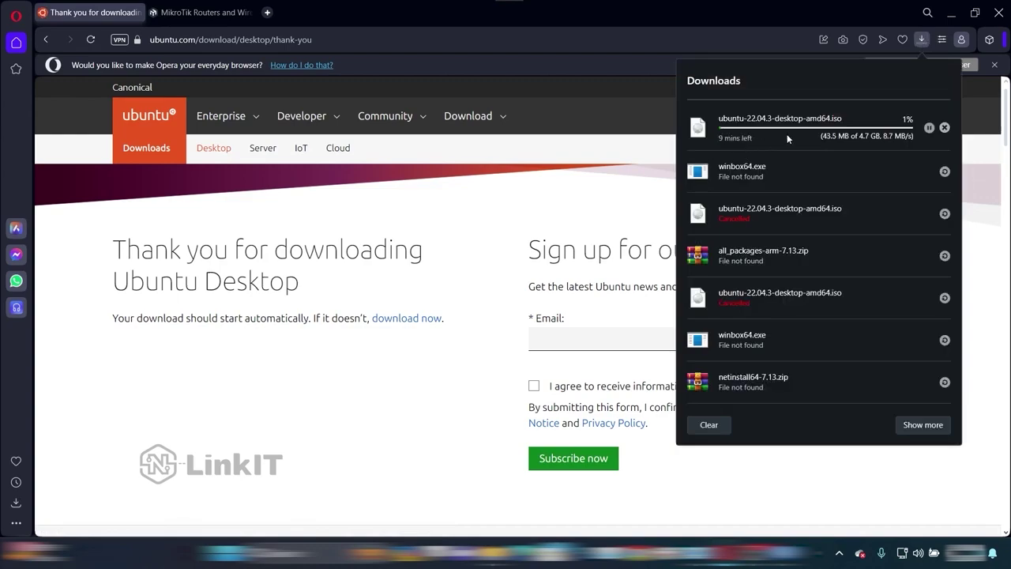
click(617, 99)
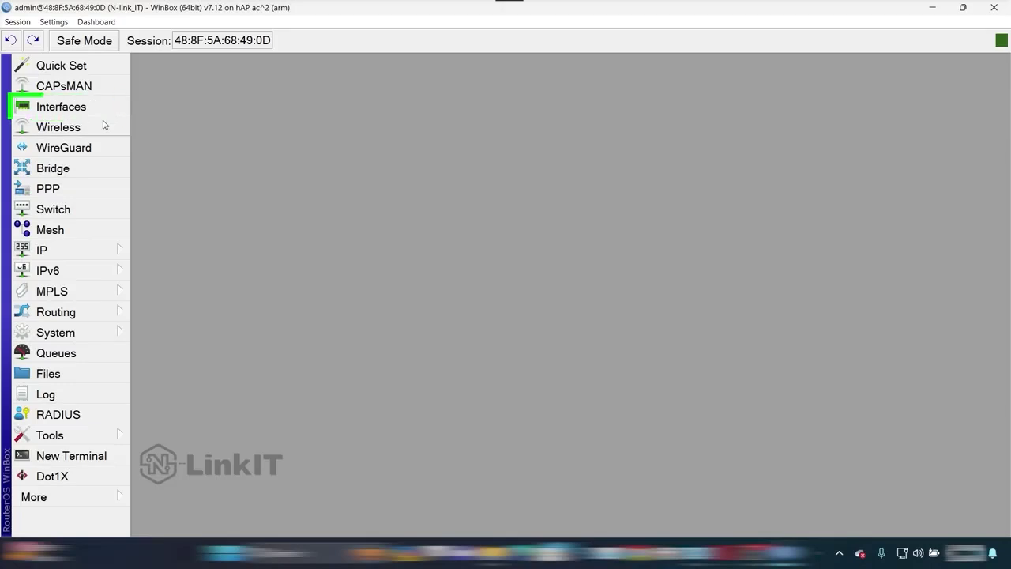
Step: Compare Tx/Rx rates of ether1_Wan, ether5 and LAN, showing roughly 90 Mbps of download traffic
click(100, 111)
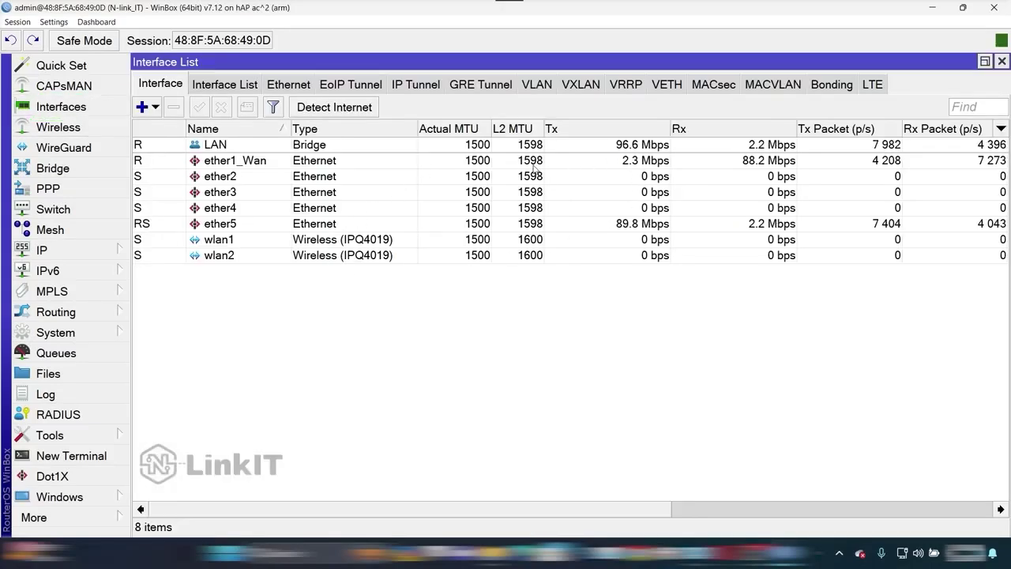
click(259, 162)
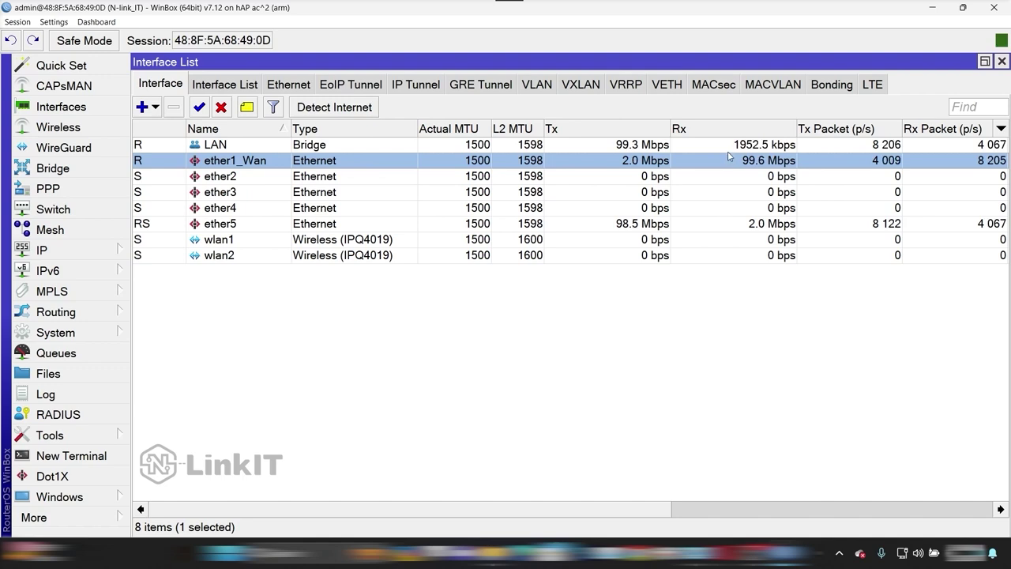
click(275, 227)
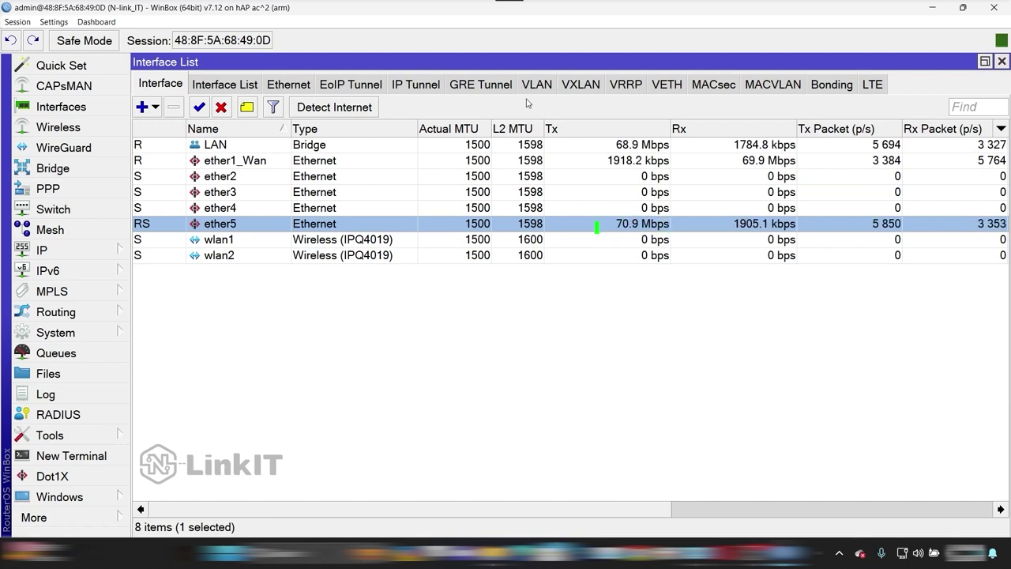
click(263, 150)
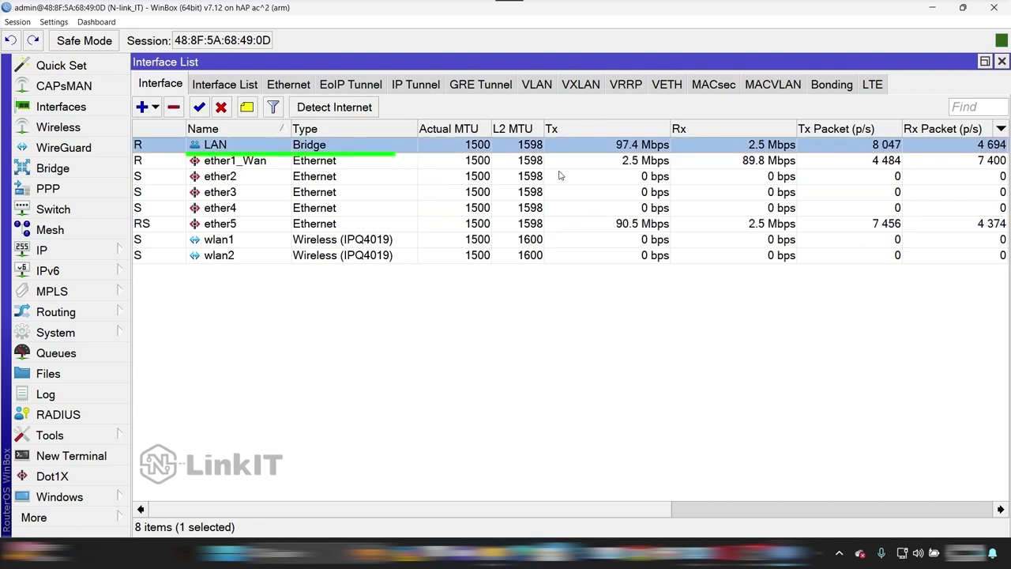
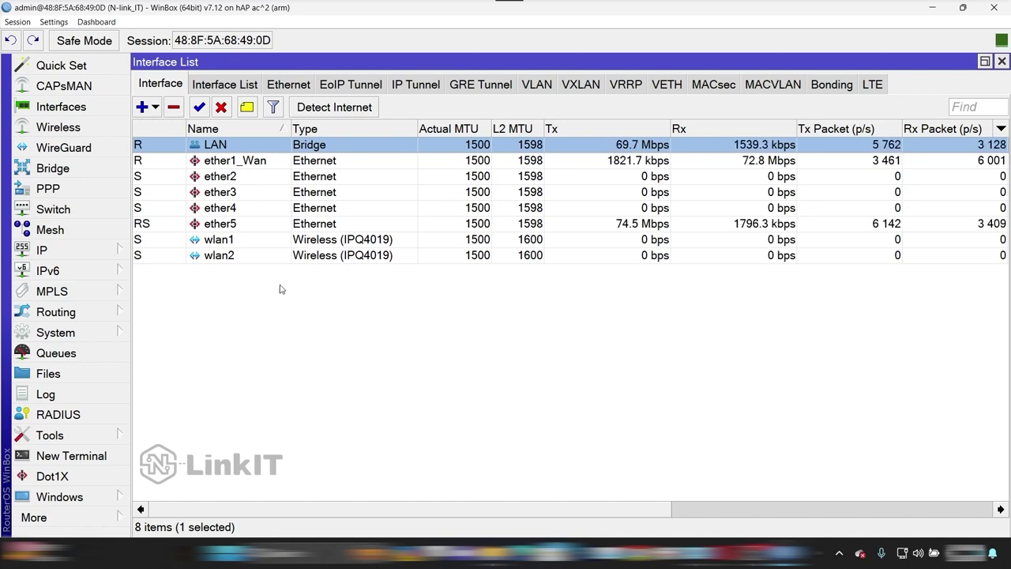
Step: Review the firewall filter rules under IP > Firewall, then close the Firewall window
click(71, 250)
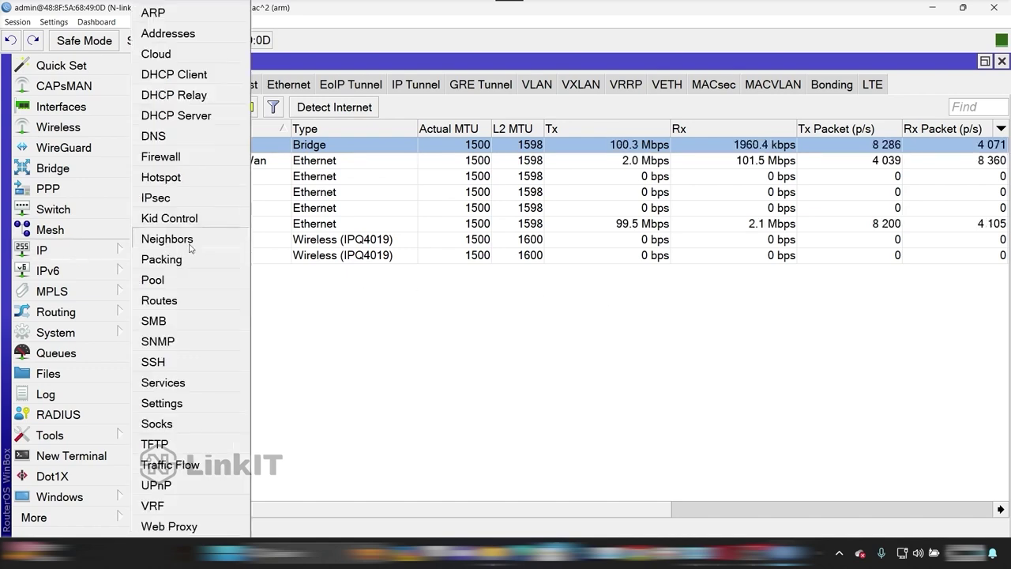
click(208, 162)
click(161, 86)
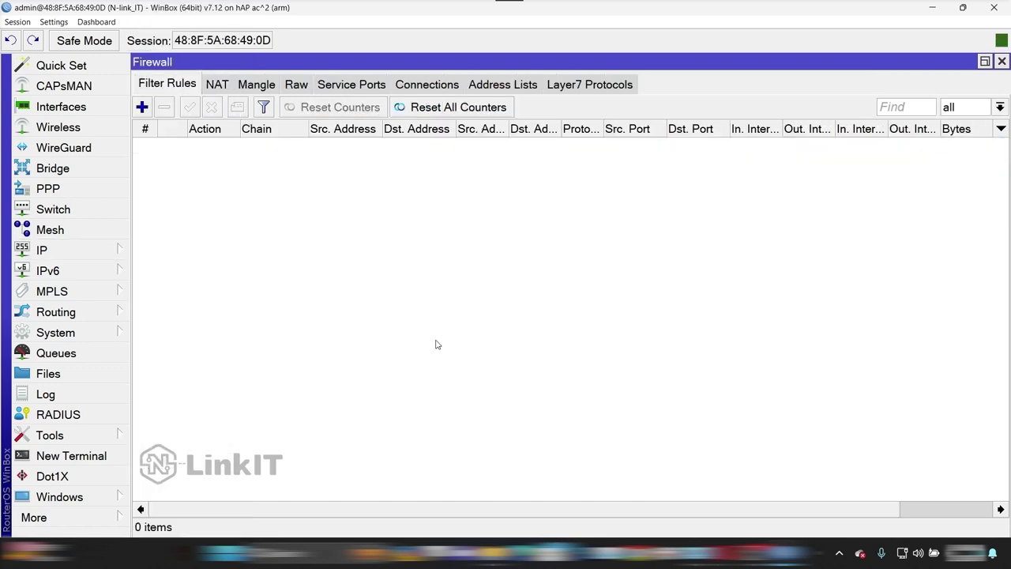
drag(523, 510, 595, 513)
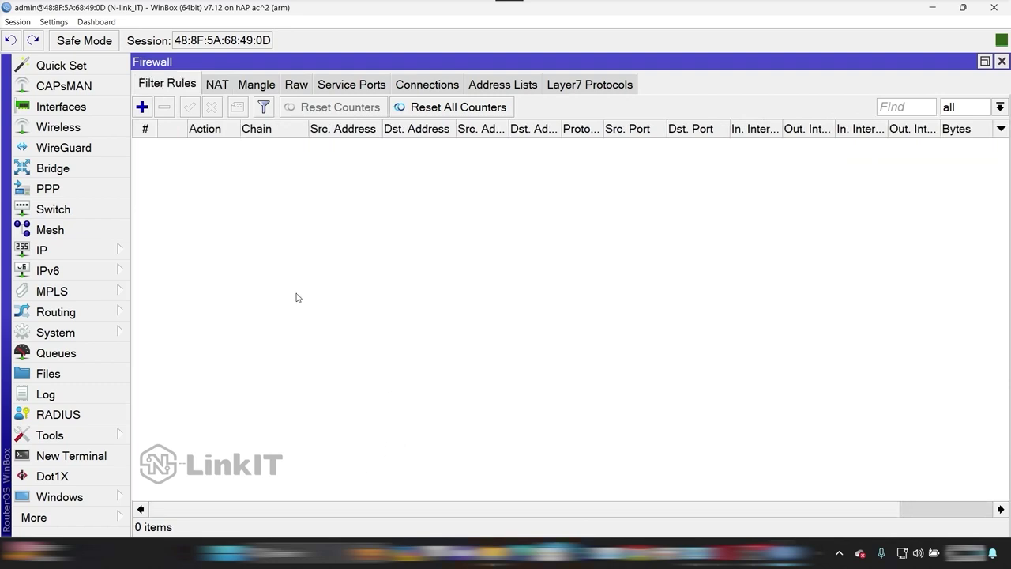
click(1002, 62)
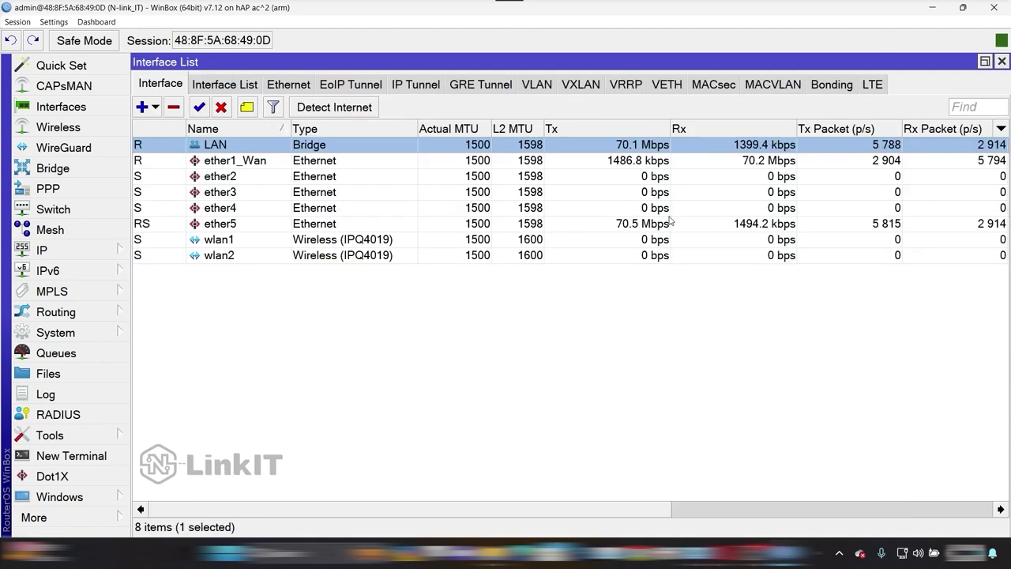
Step: Select the ether5, wlan1 and wlan2 interfaces in the interface list
click(670, 223)
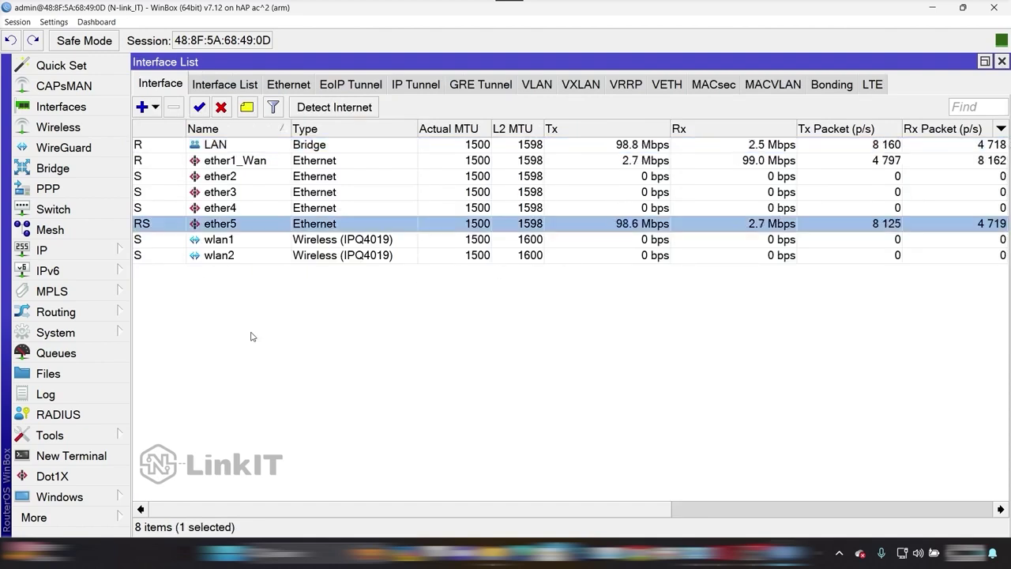
click(263, 241)
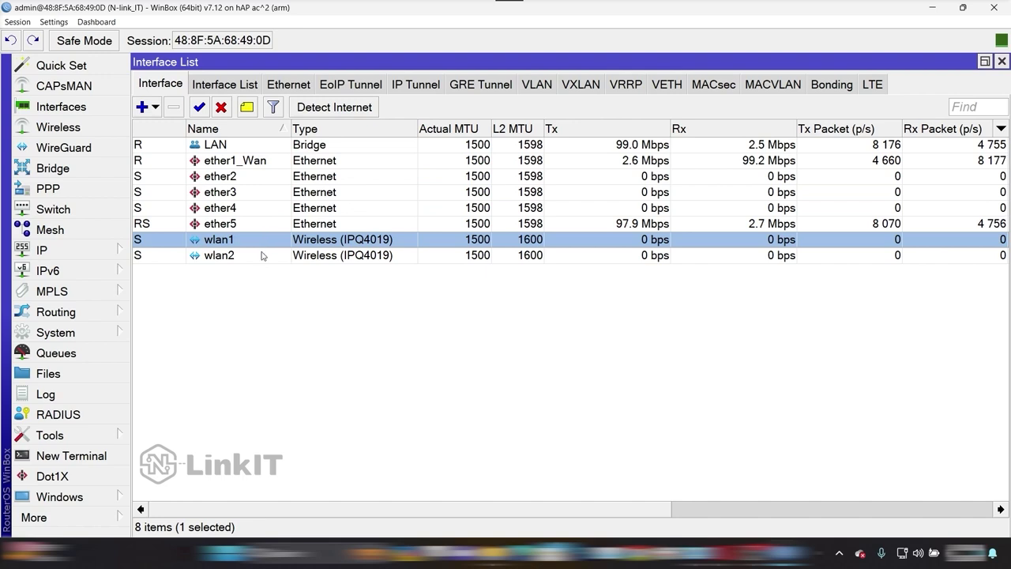
click(262, 256)
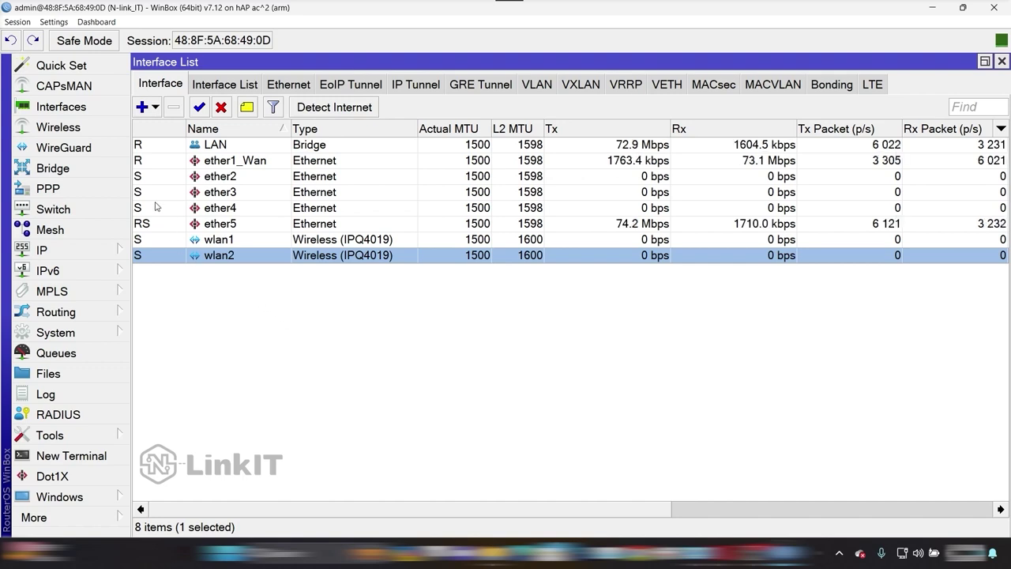
Step: In Wireless tables, widen Band and Frequency to show wlan1 2GHz-B/G and wlan2 5GHz-A
click(92, 132)
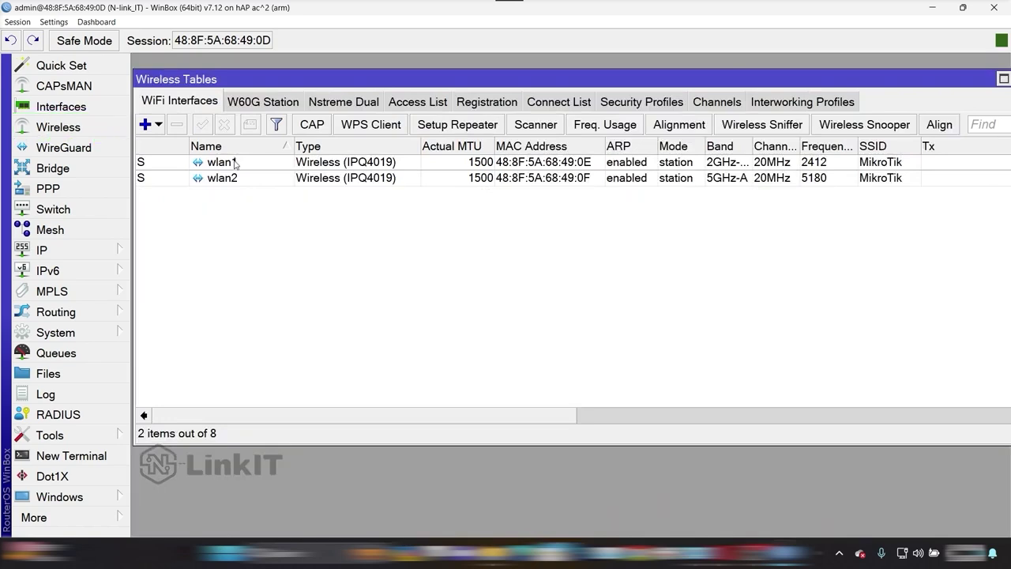
click(235, 162)
click(244, 178)
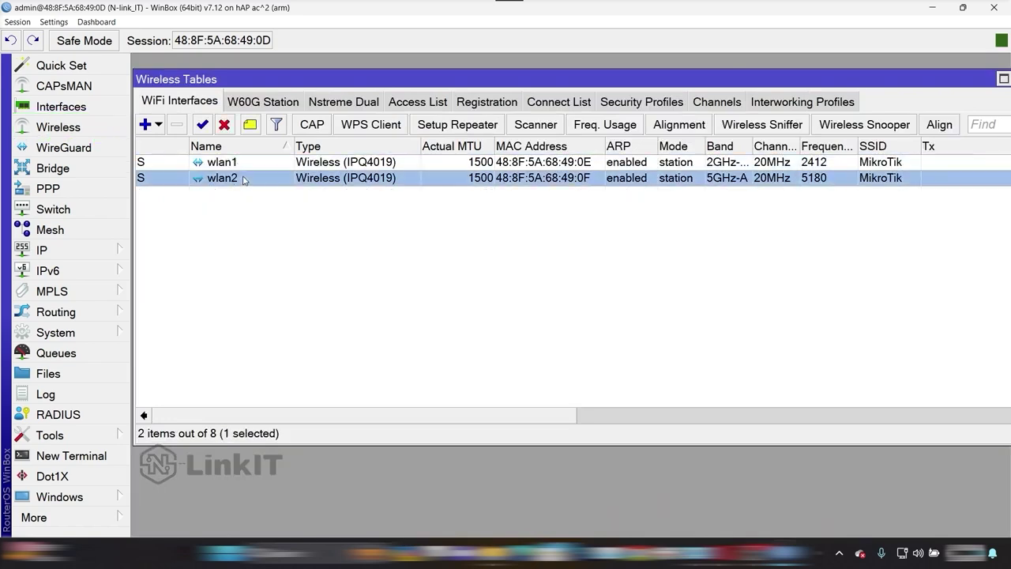
click(244, 166)
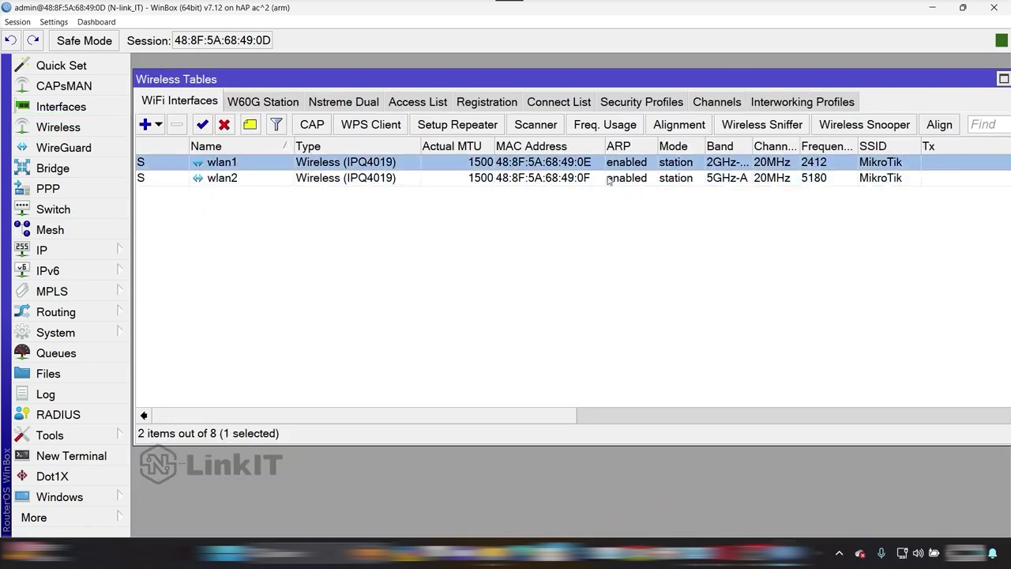
drag(751, 145, 780, 142)
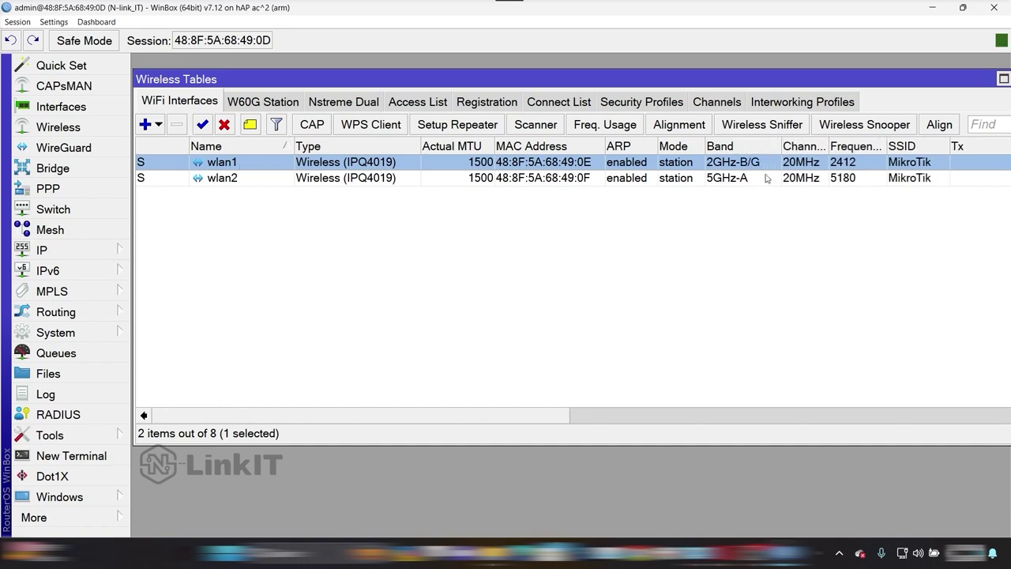
drag(887, 142, 927, 142)
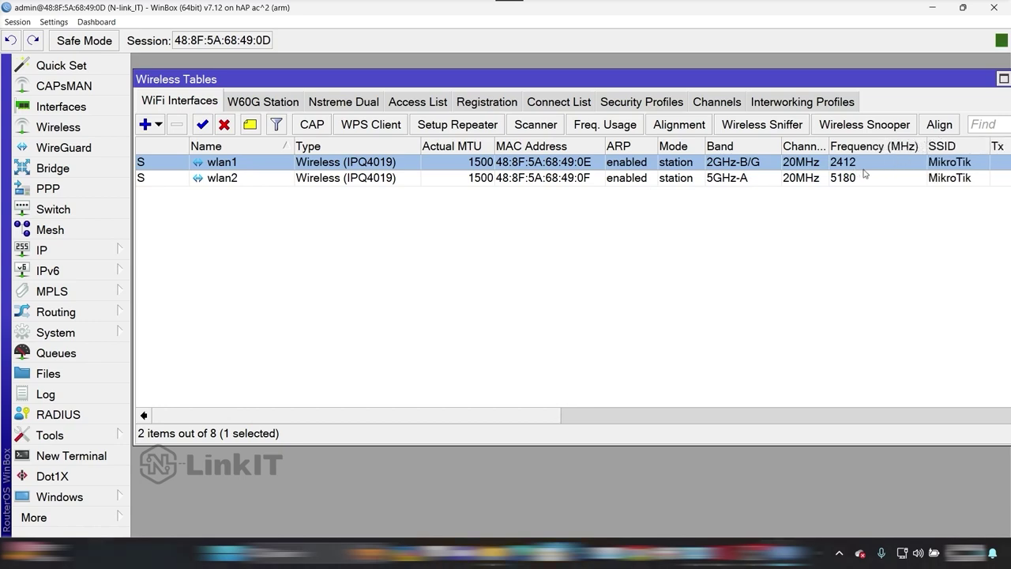
click(609, 181)
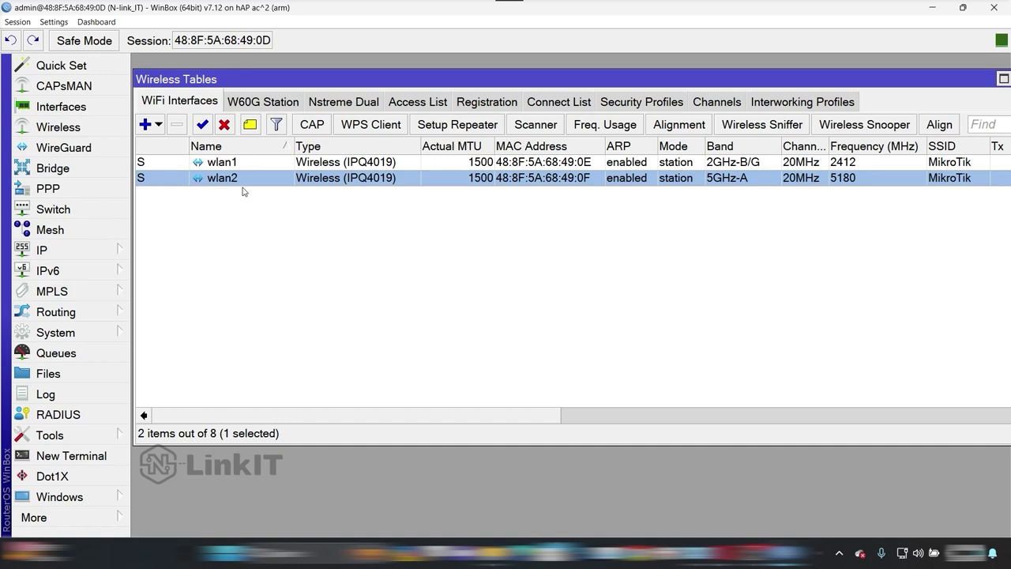
key(Up)
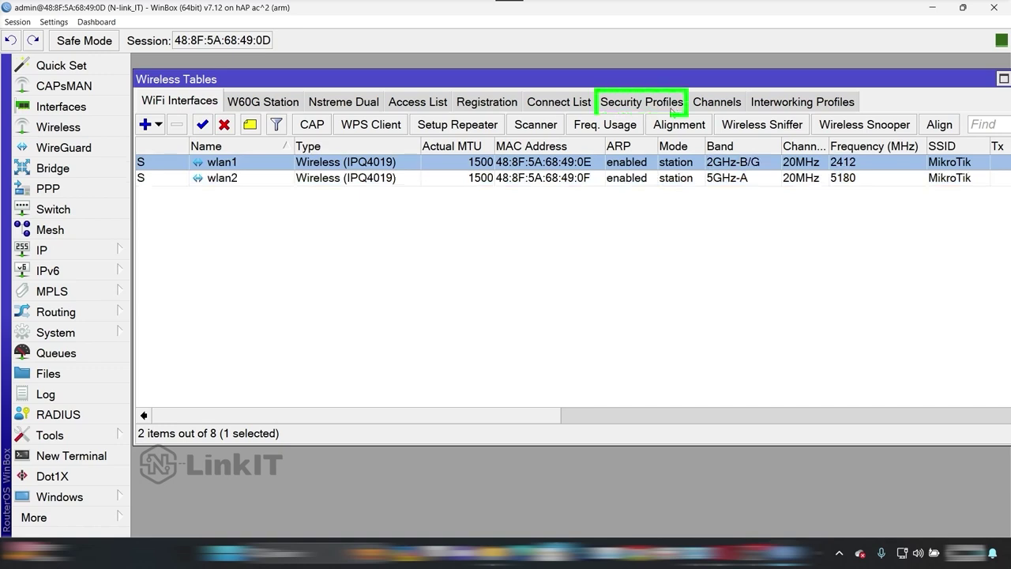
Step: Create new security profile profile1 with dynamic keys and WPA2 PSK, then launch VS Code
click(672, 111)
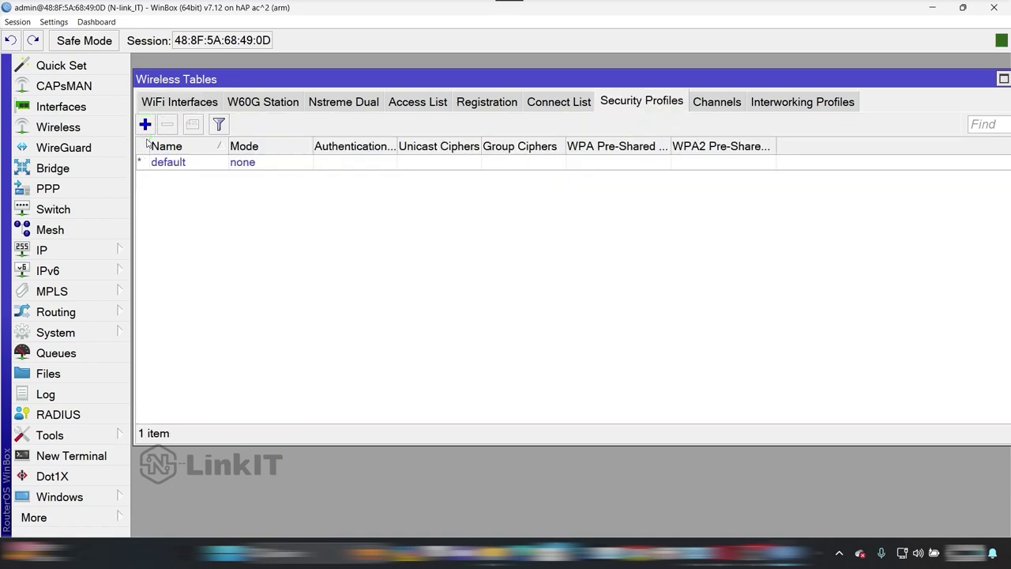
click(146, 124)
drag(594, 136, 192, 85)
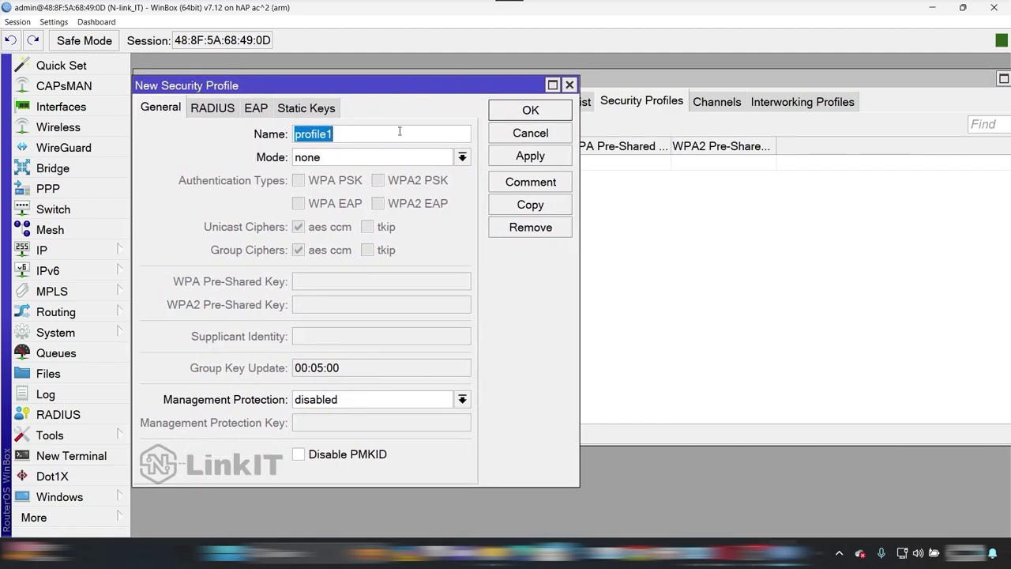
click(463, 158)
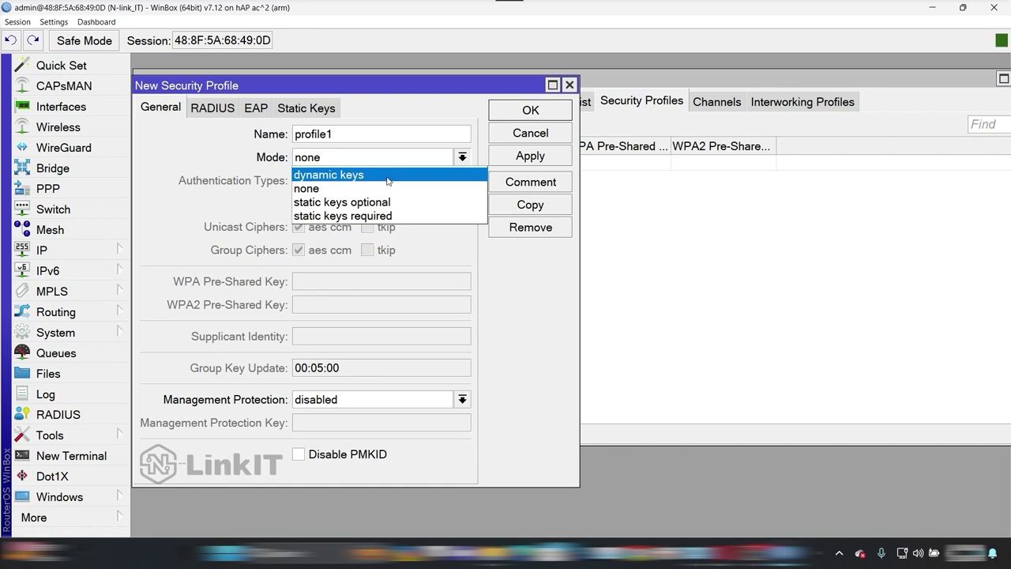
click(388, 181)
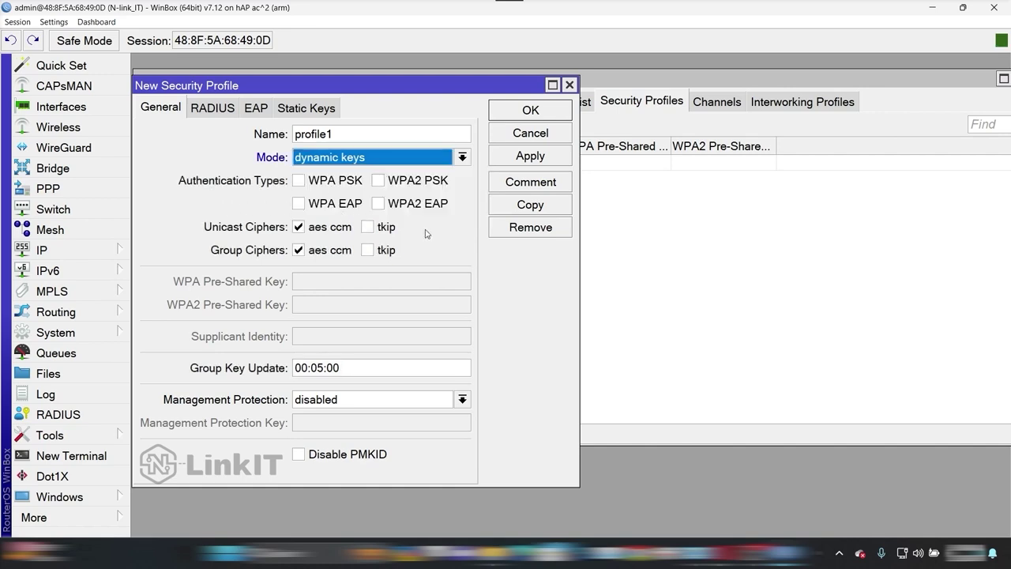
click(386, 184)
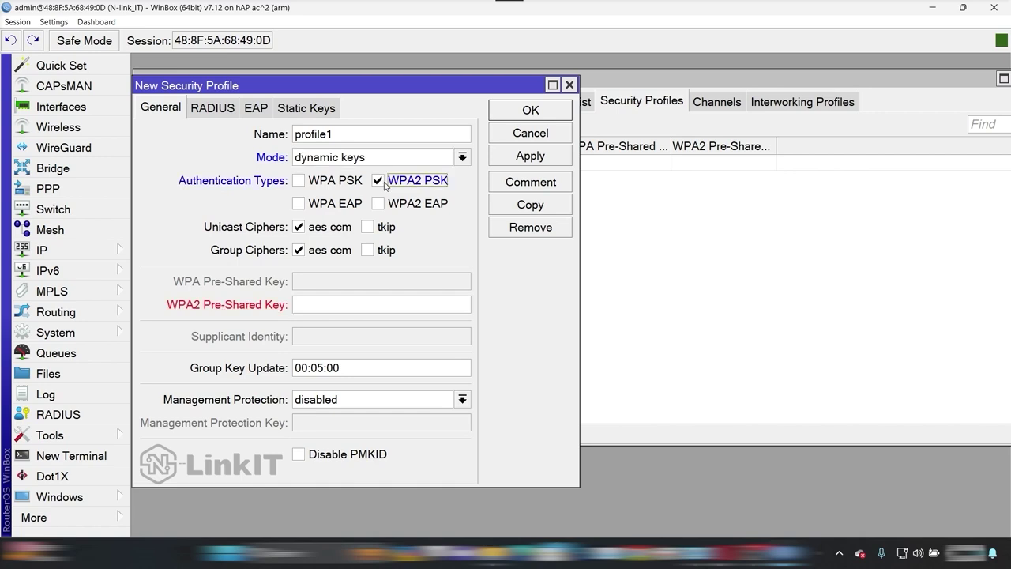
click(361, 302)
click(278, 552)
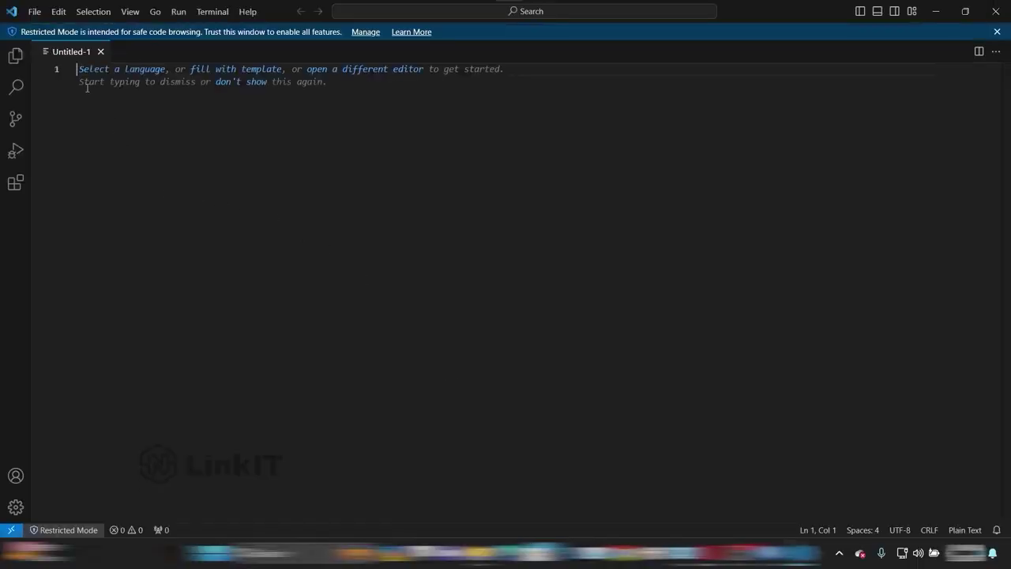
Step: Type the Wi-Fi passphrase into a new VS Code text file and copy it to the clipboard
click(34, 11)
click(47, 26)
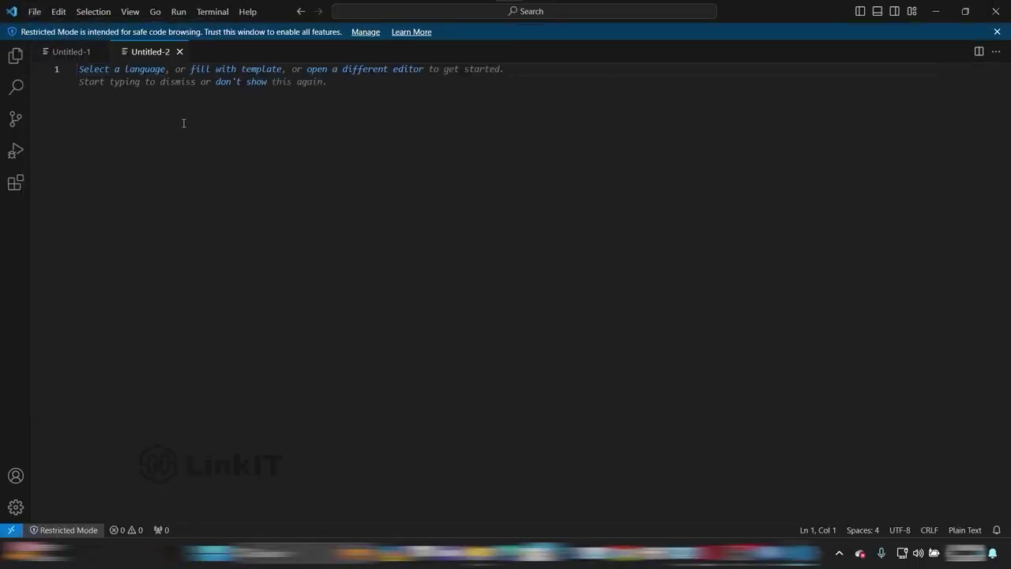
key(Caps_Lock)
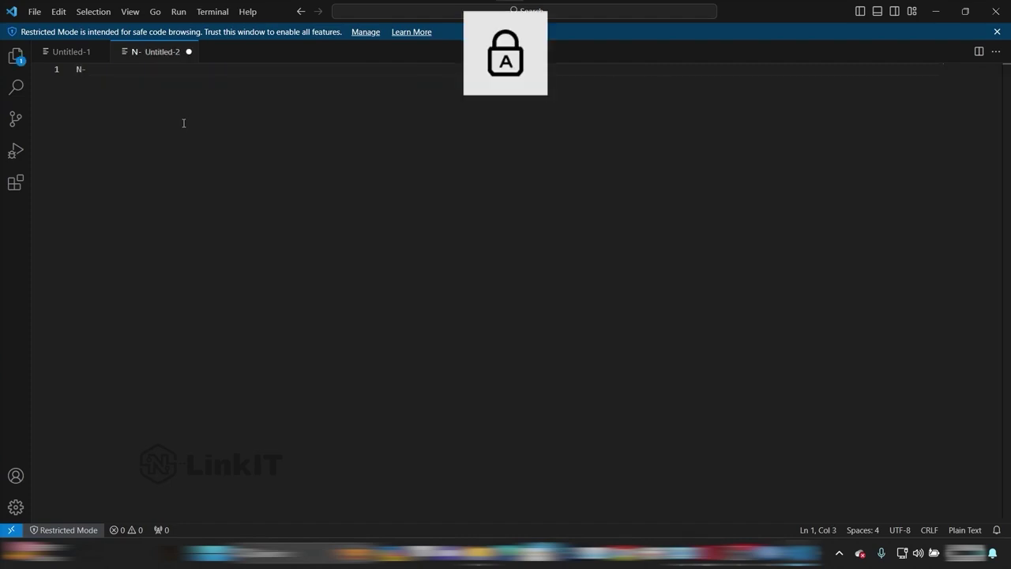
key(Caps_Lock)
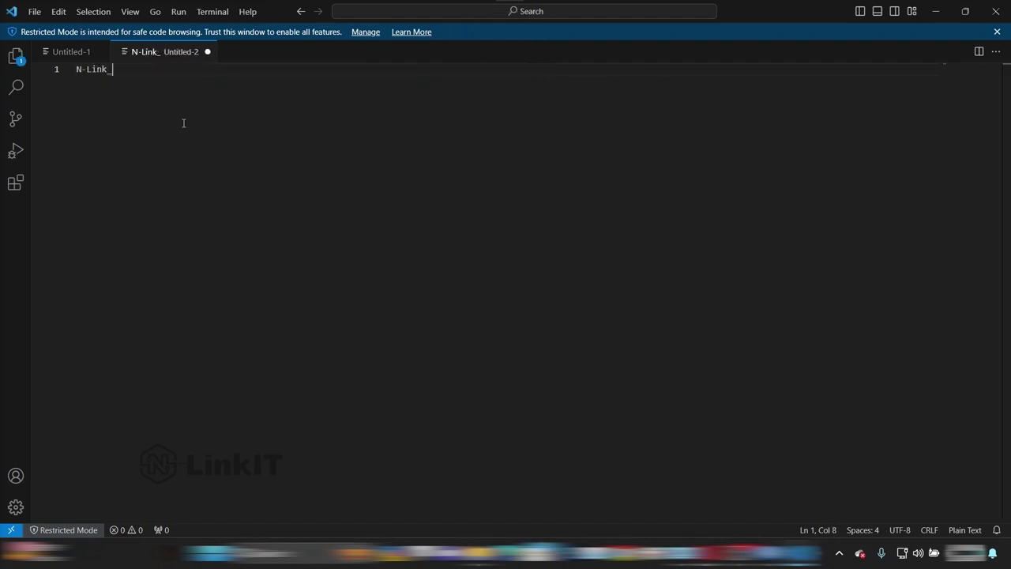
key(Caps_Lock)
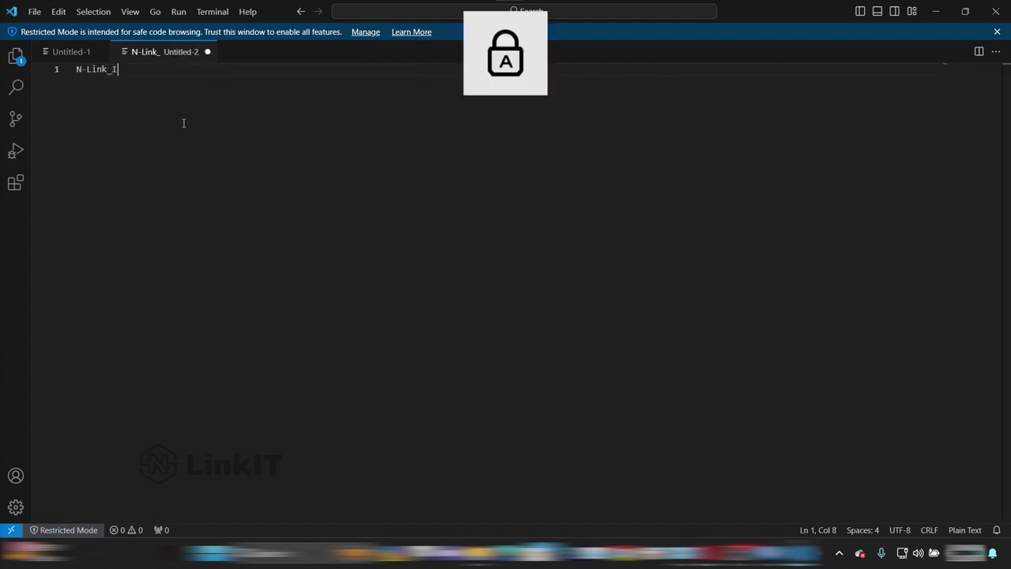
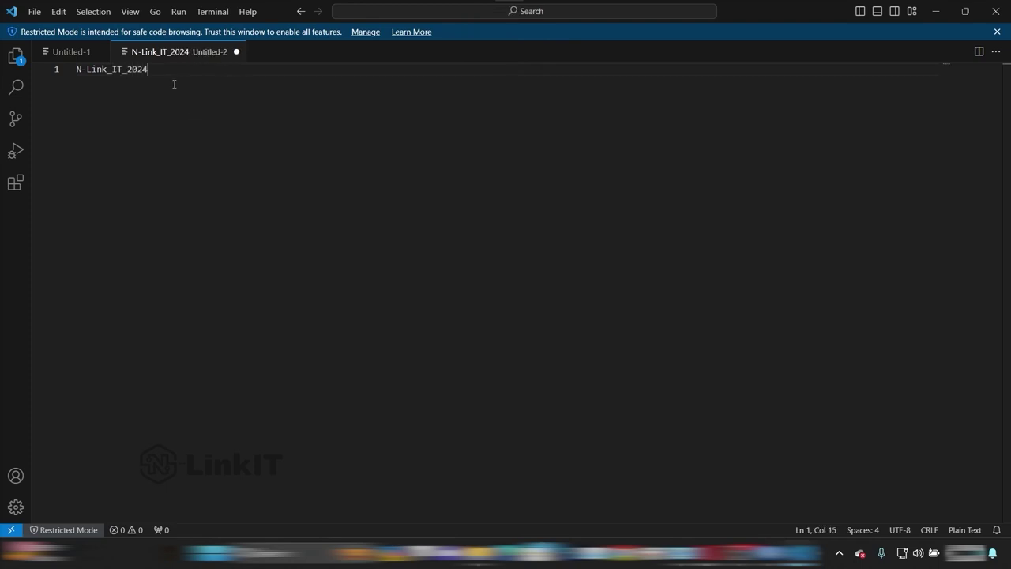
drag(150, 71, 58, 68)
right_click(112, 82)
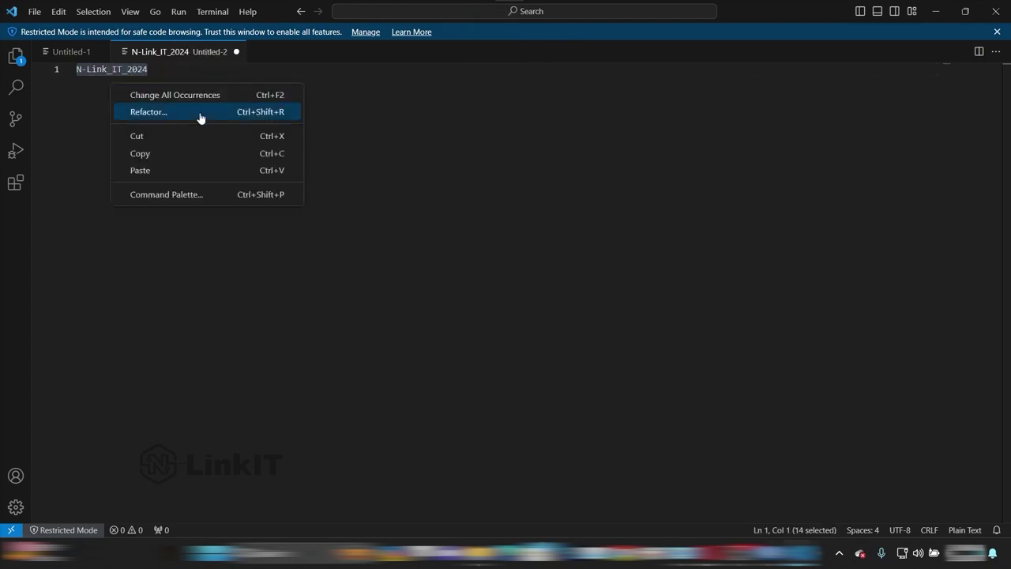
click(194, 155)
Step: Paste the copied passphrase into profile1's WPA2 pre-shared key field
click(929, 19)
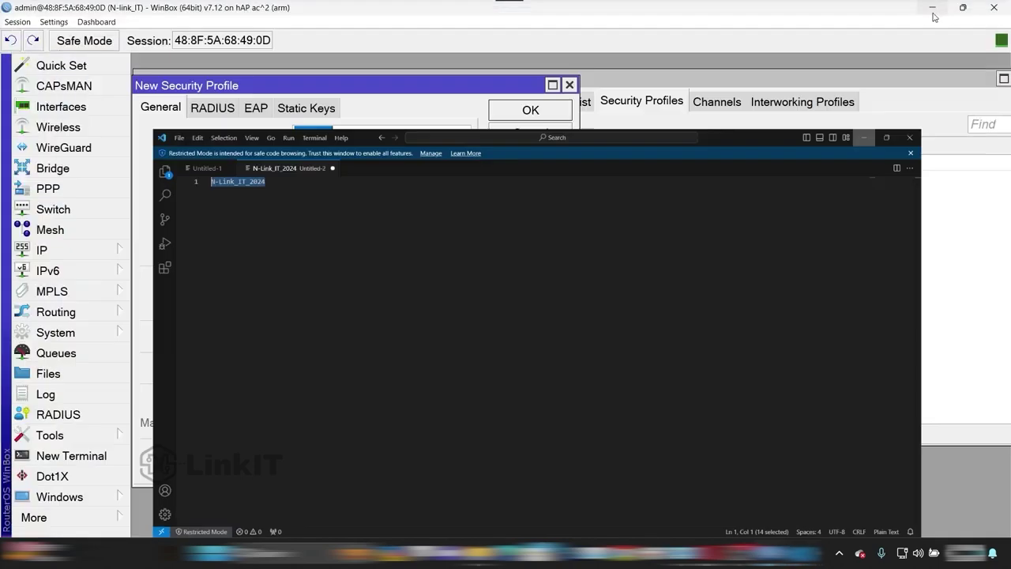
right_click(322, 311)
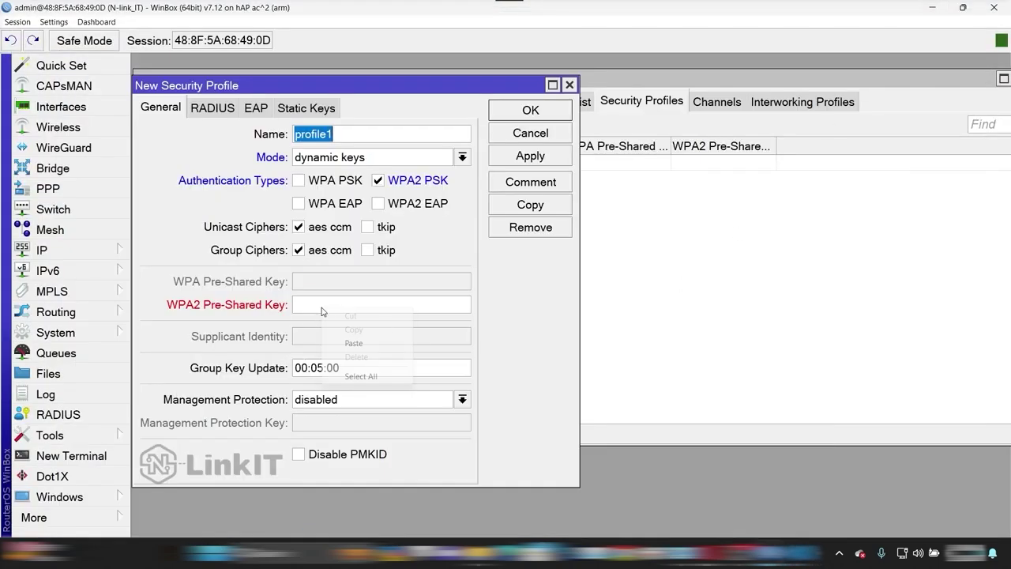
click(375, 344)
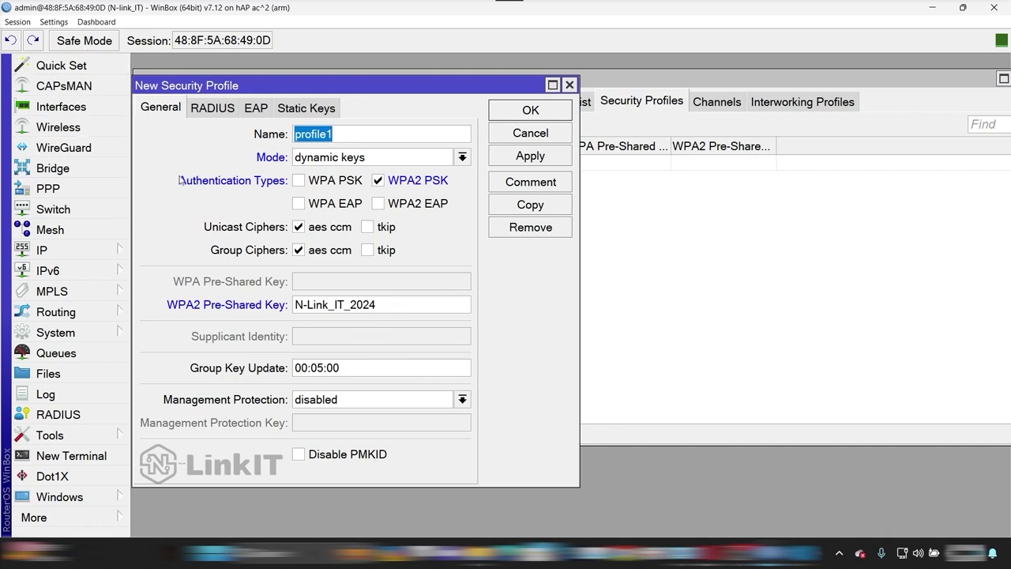
drag(389, 305, 269, 307)
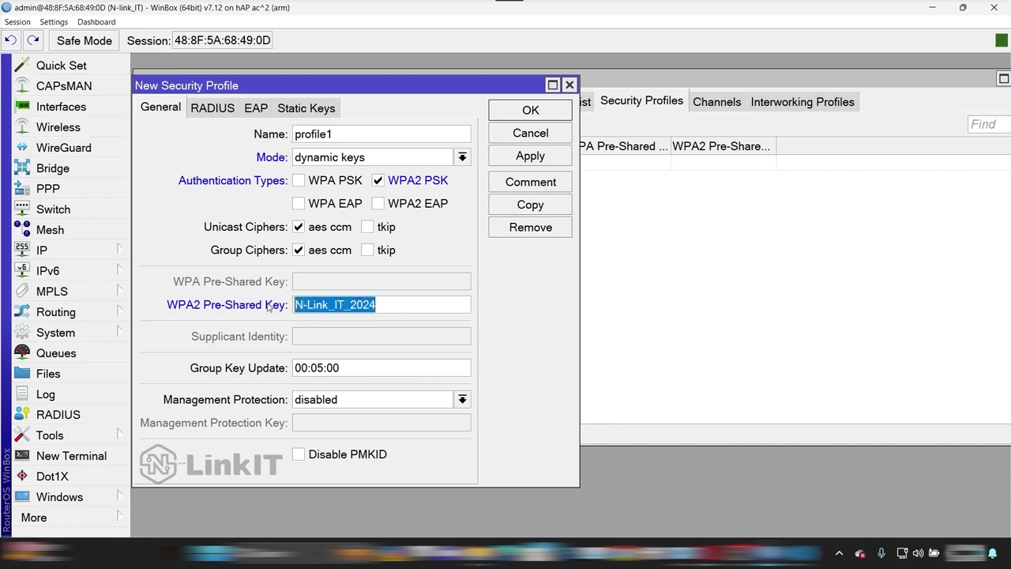
Step: Turn Hide Passwords off so the key shows unmasked, and save profile1
click(61, 22)
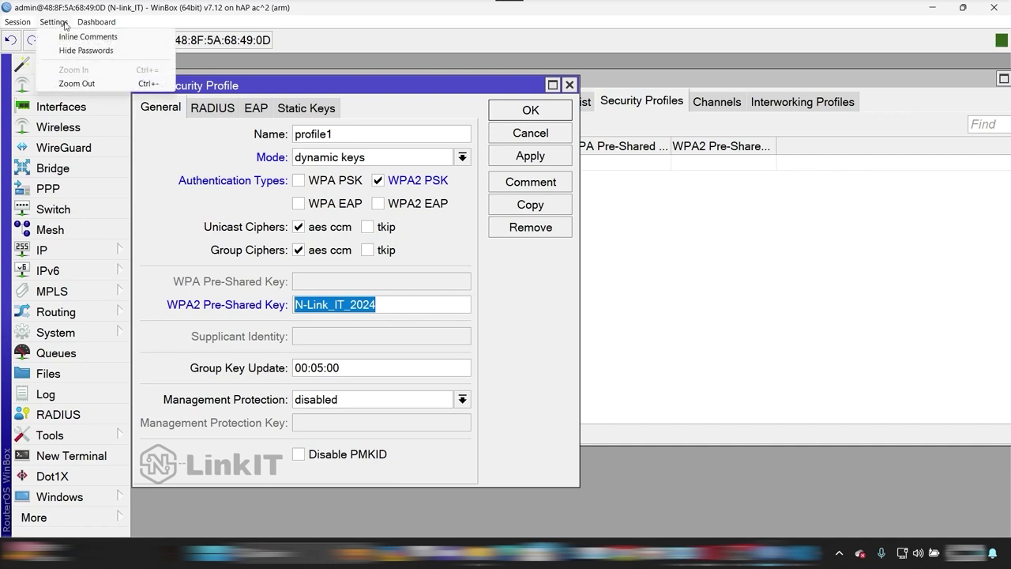
click(86, 50)
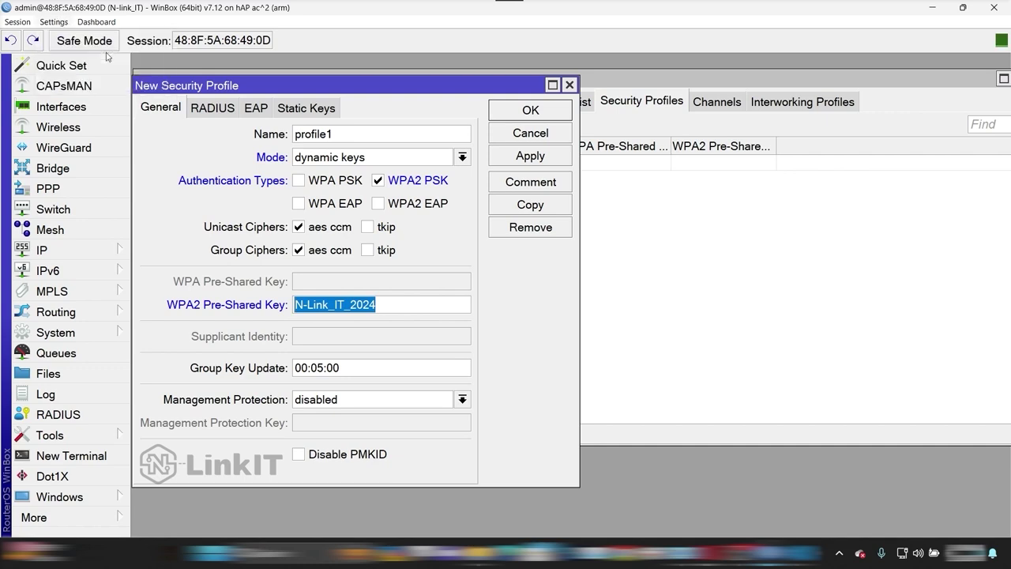
click(386, 306)
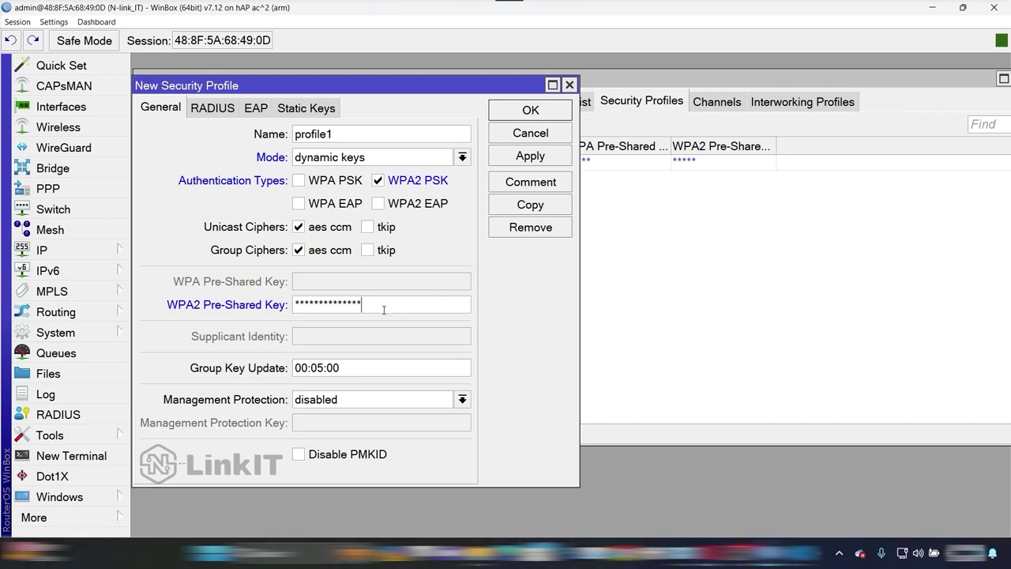
click(54, 22)
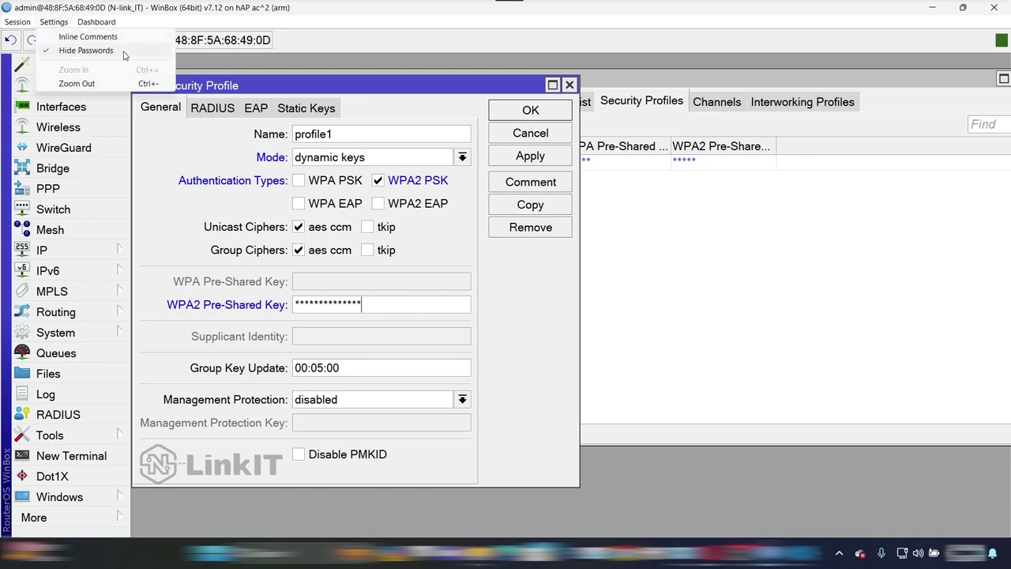
click(87, 50)
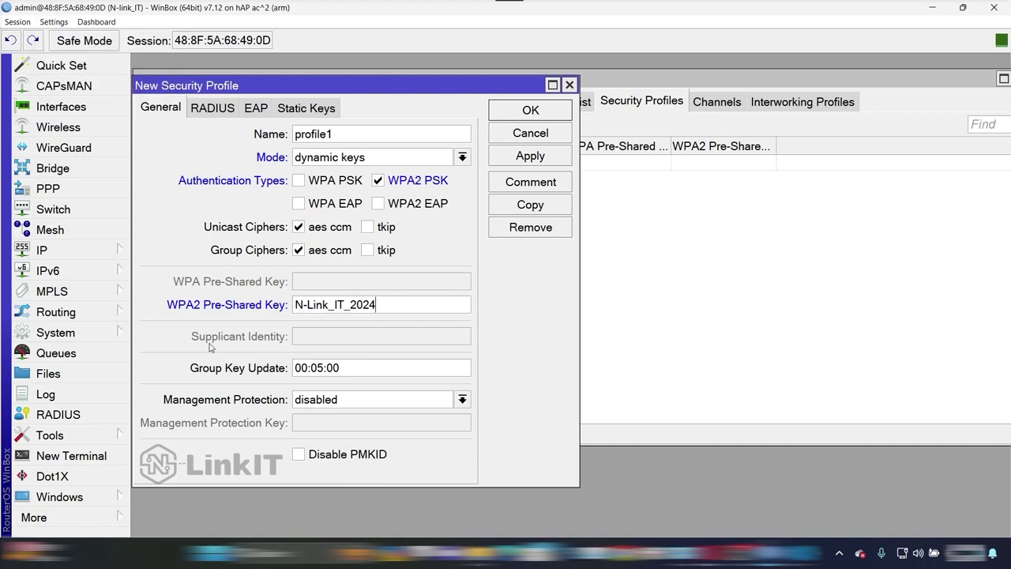
click(547, 151)
click(547, 117)
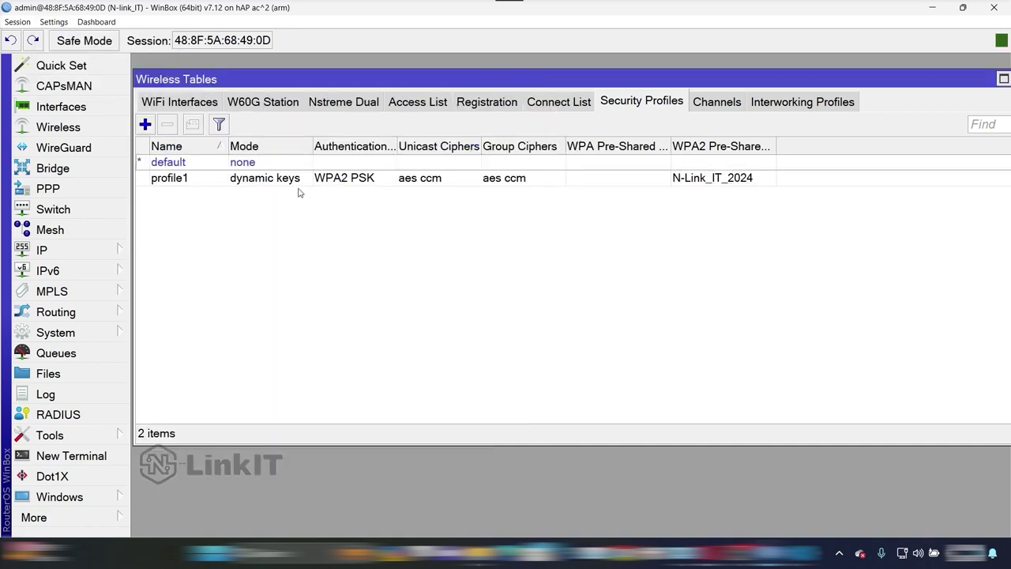
Step: Open wlan1's settings from WiFi Interfaces with the full Advanced Mode field set
click(167, 110)
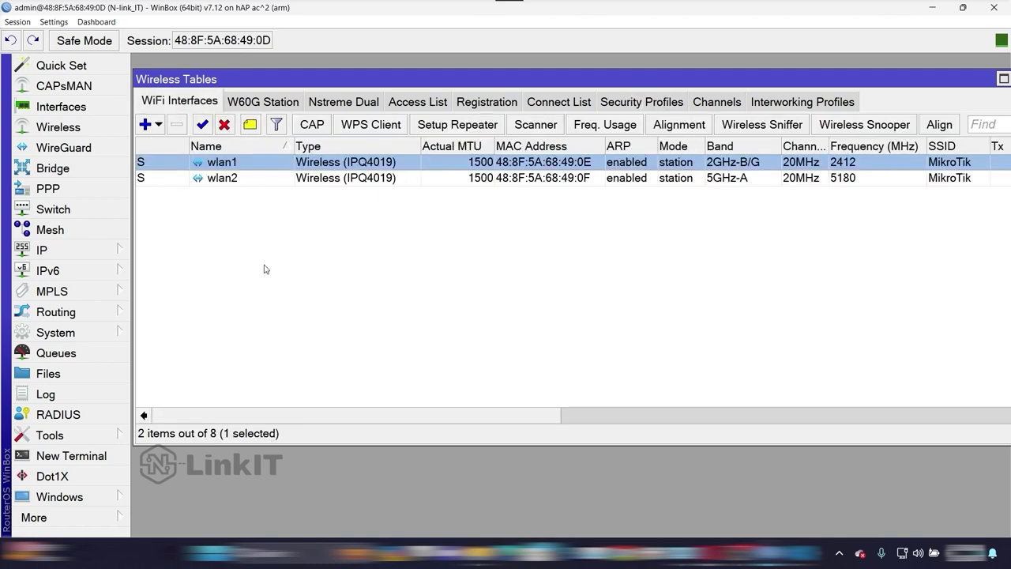
double_click(249, 165)
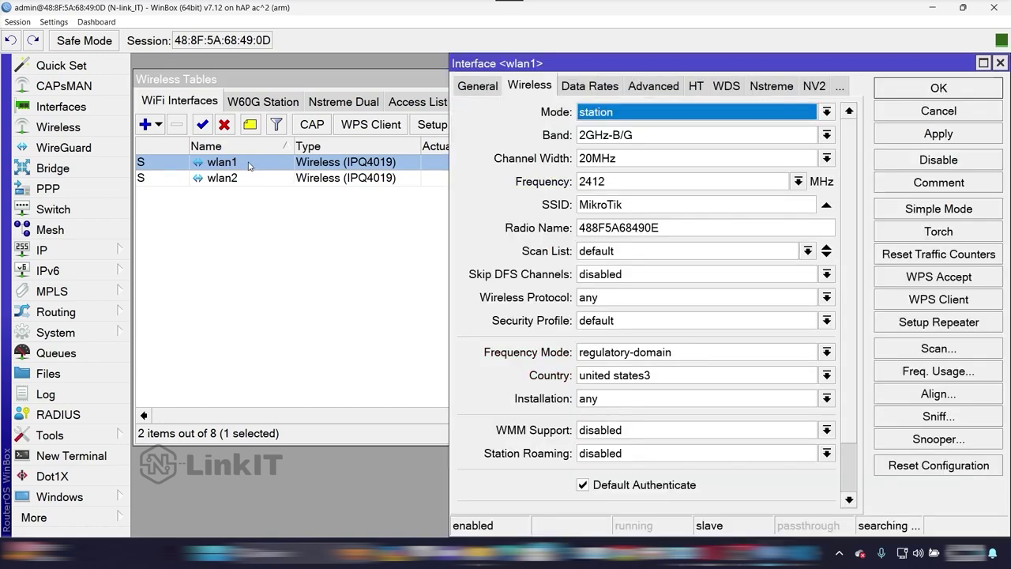
drag(517, 84, 211, 64)
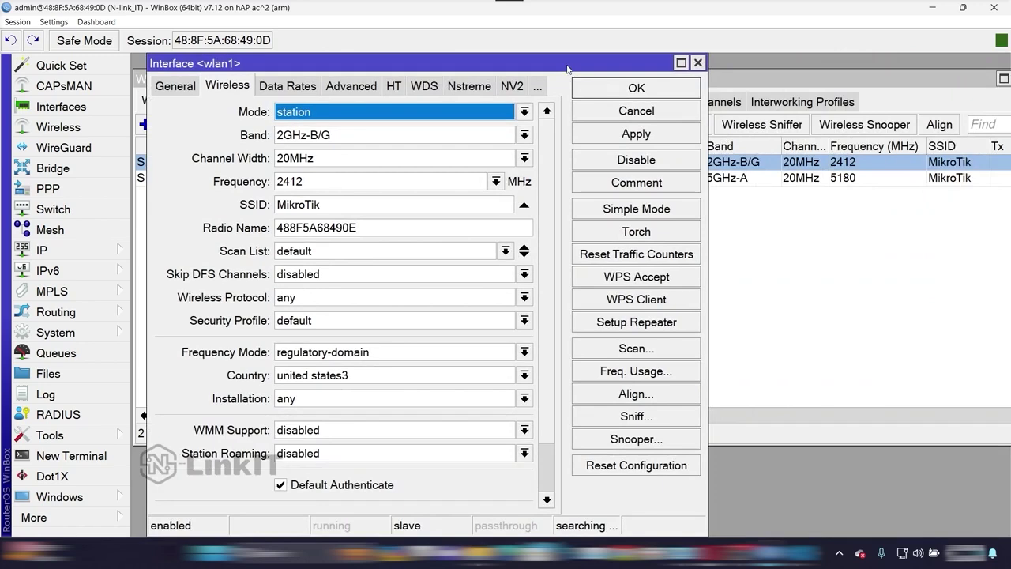
click(677, 211)
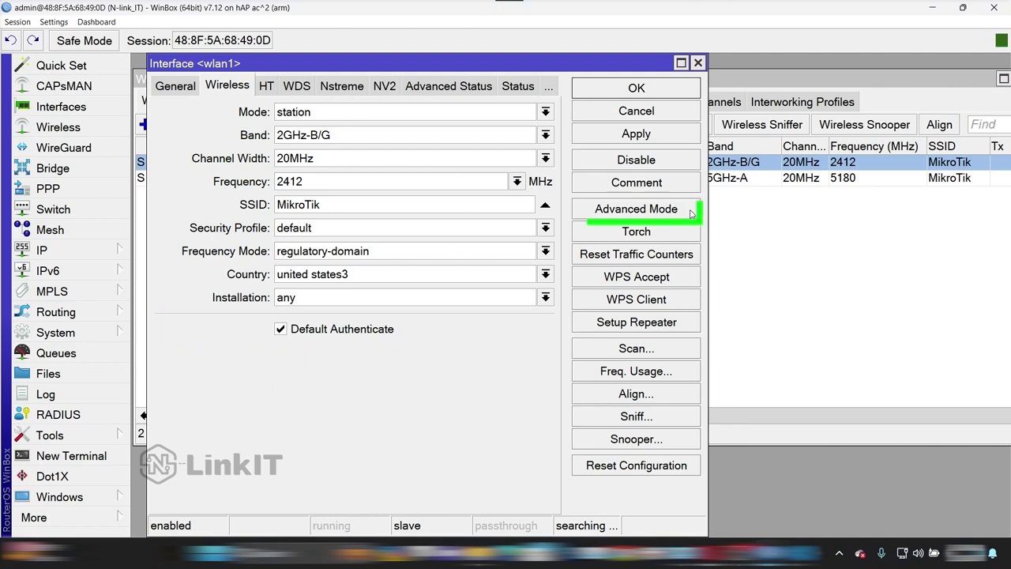
click(690, 214)
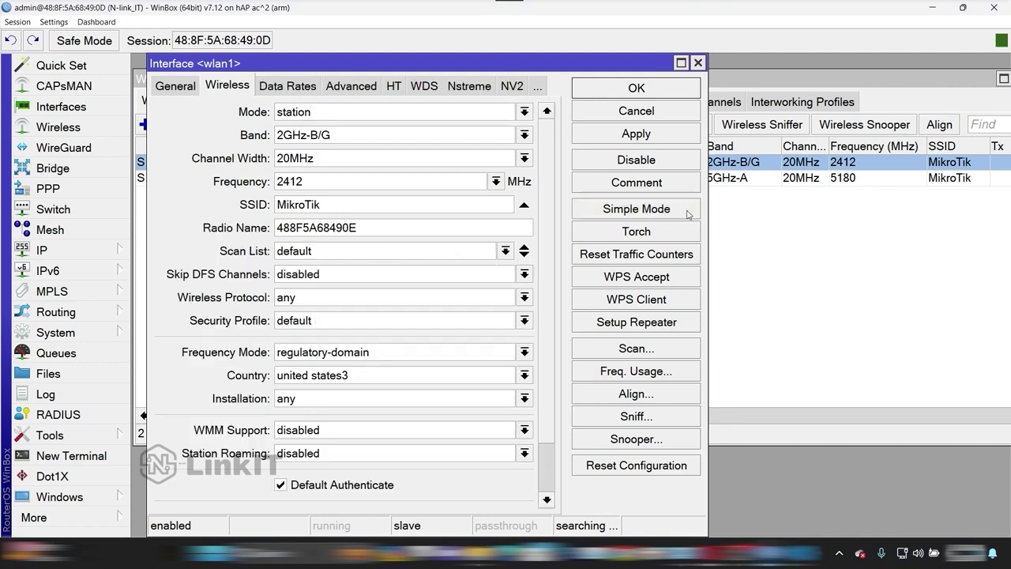
click(689, 214)
click(690, 212)
Step: Set wlan1 to ap bridge mode, band 2GHz-B/G/N, channel width 20/40MHz XX
click(524, 113)
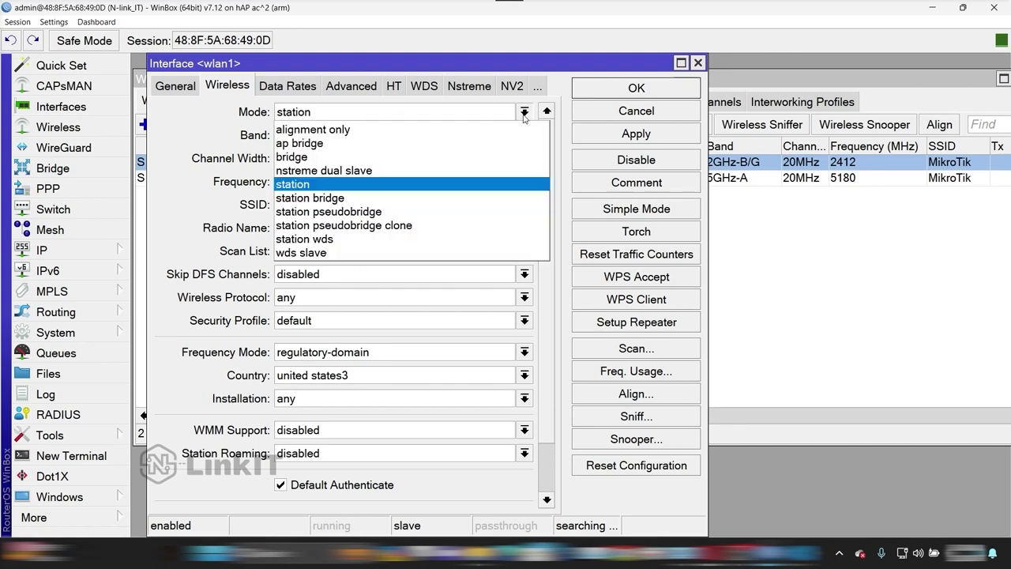
click(331, 147)
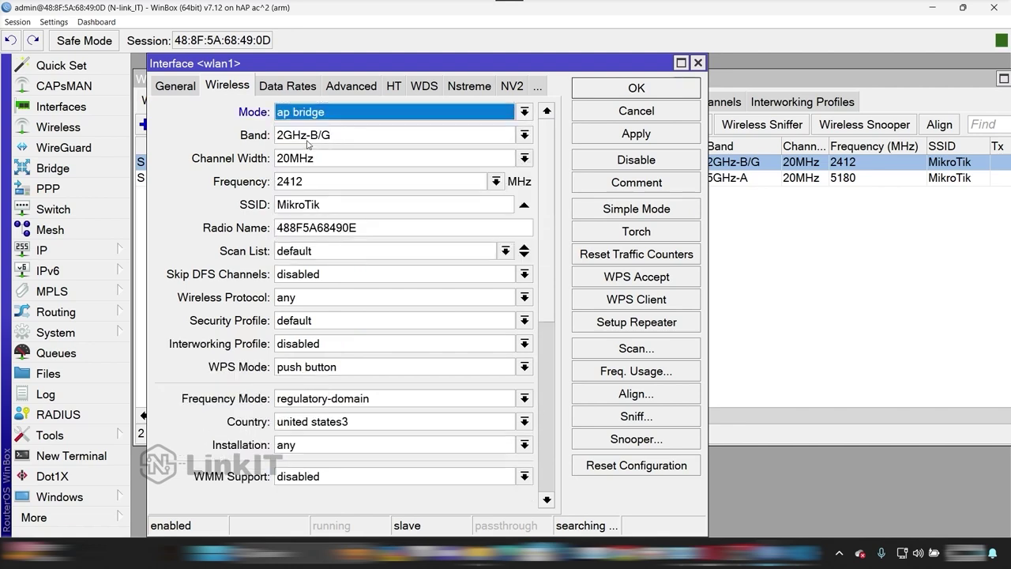
click(524, 137)
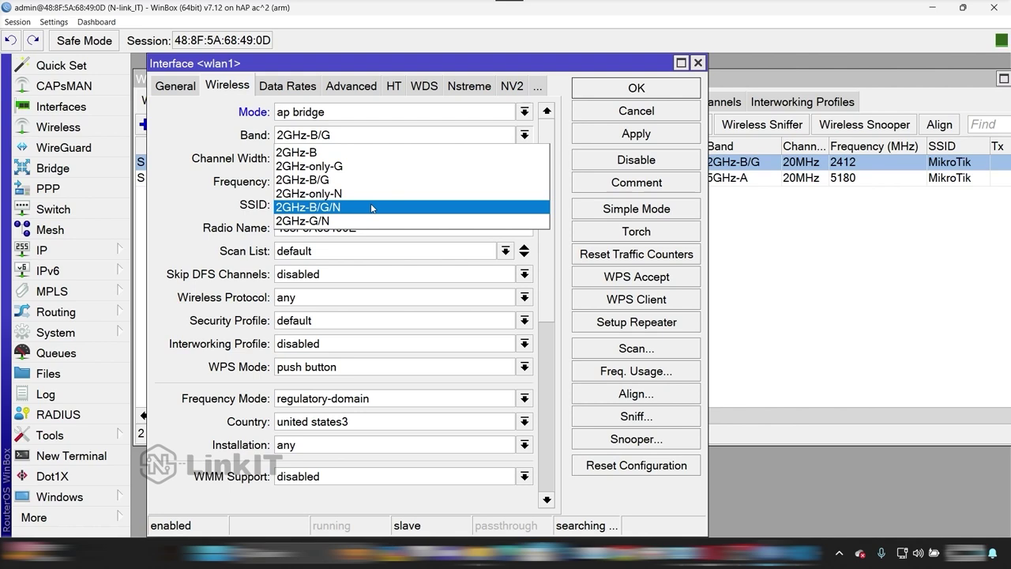
click(372, 207)
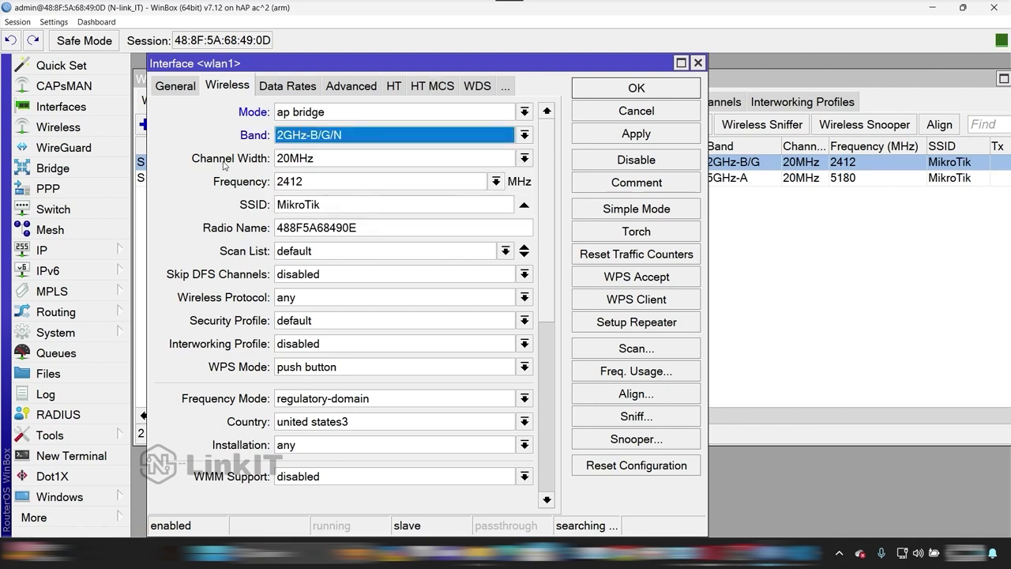
click(524, 159)
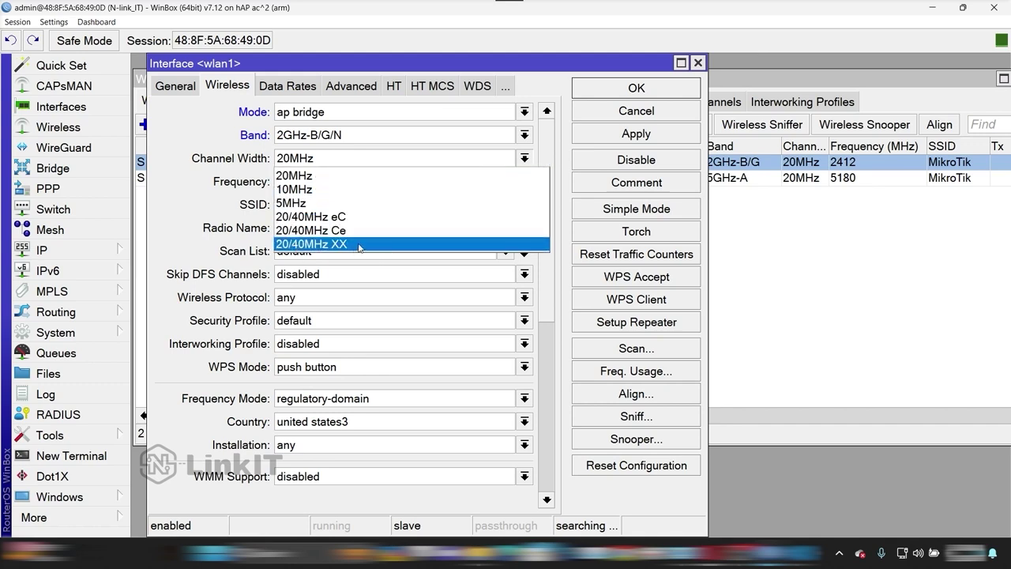
click(361, 245)
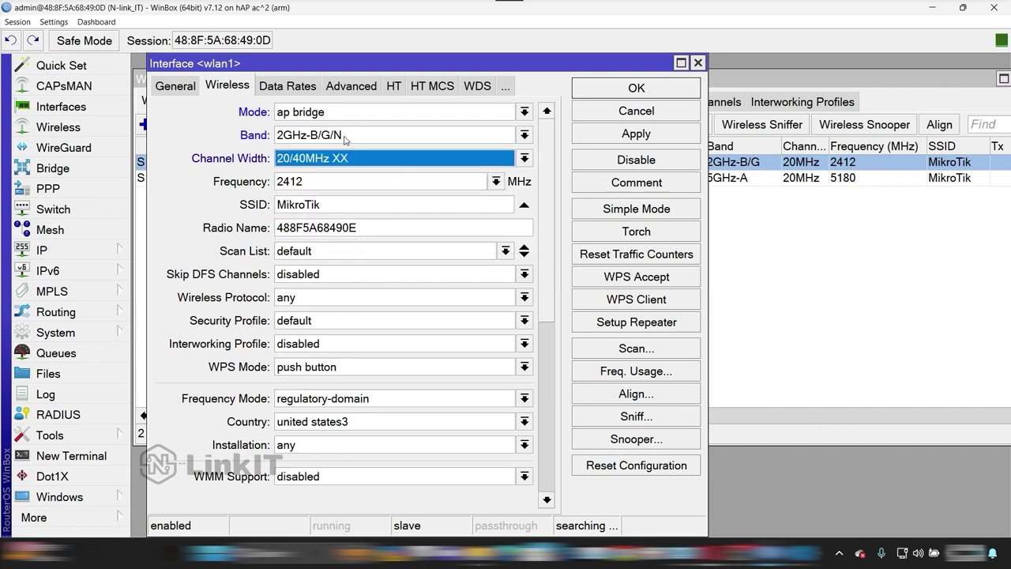
Step: Extend wlan1's SSID to MikroTik_N-Link_IT_2.4
double_click(332, 205)
click(345, 205)
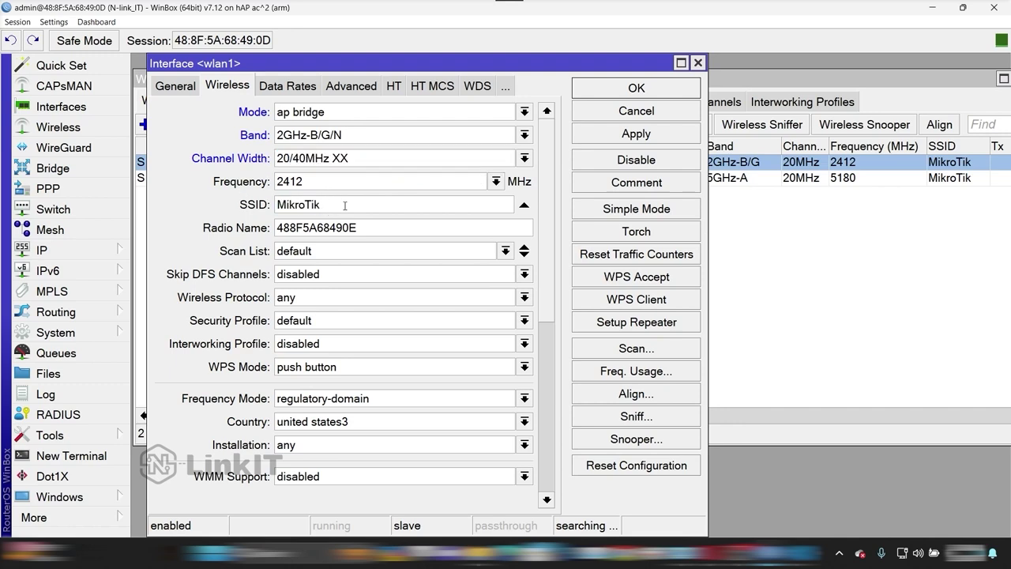
text(_N-L)
key(Caps_Lock)
text(ink)
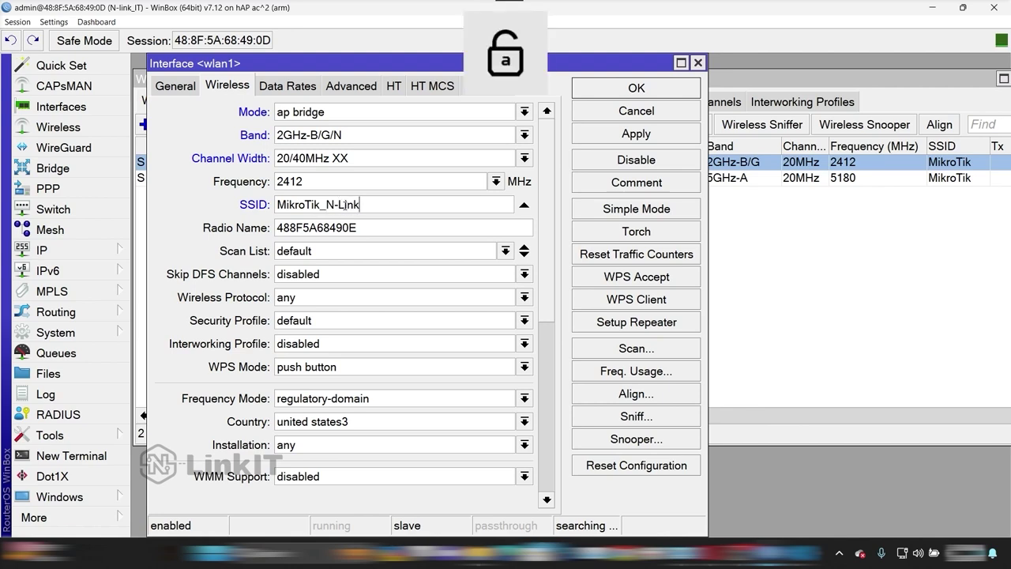
text(_)
key(Caps_Lock)
text(IT_2)
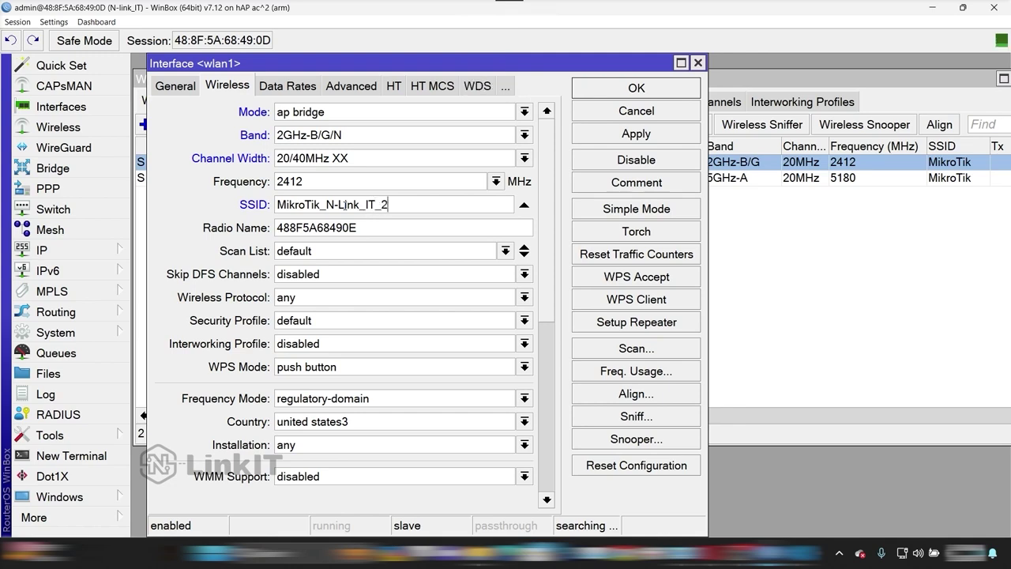
text(.4)
Step: Copy the SSID MikroTik_N-Link_IT_2.4 into wlan1's Radio Name field
drag(361, 227, 247, 227)
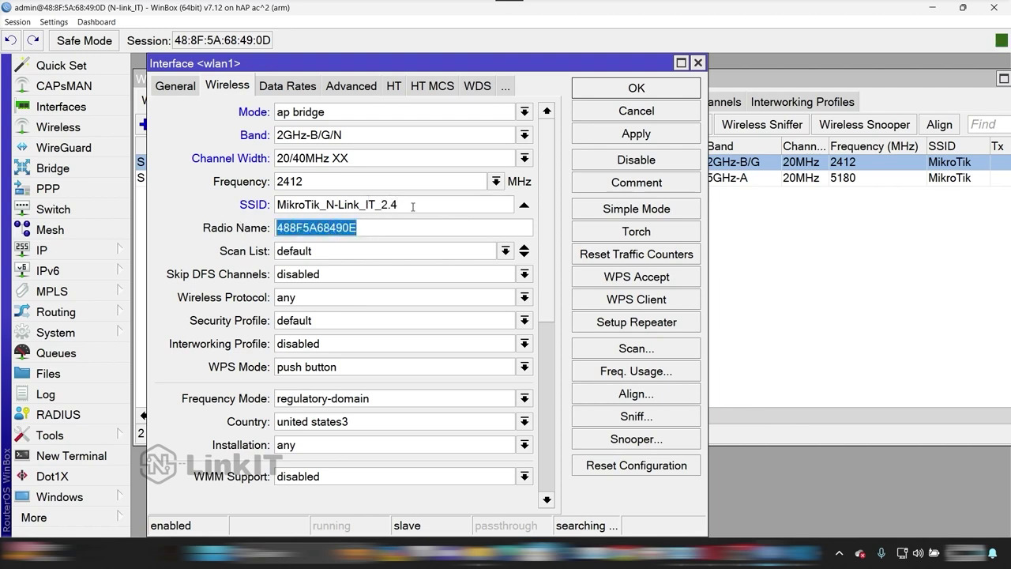
drag(412, 206, 233, 202)
right_click(308, 207)
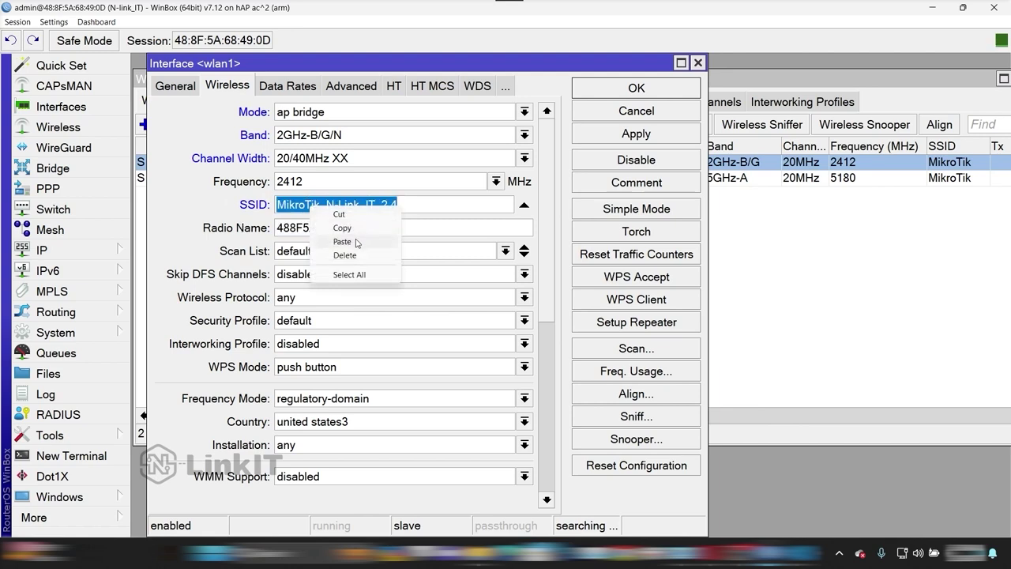
click(355, 227)
drag(359, 228, 261, 224)
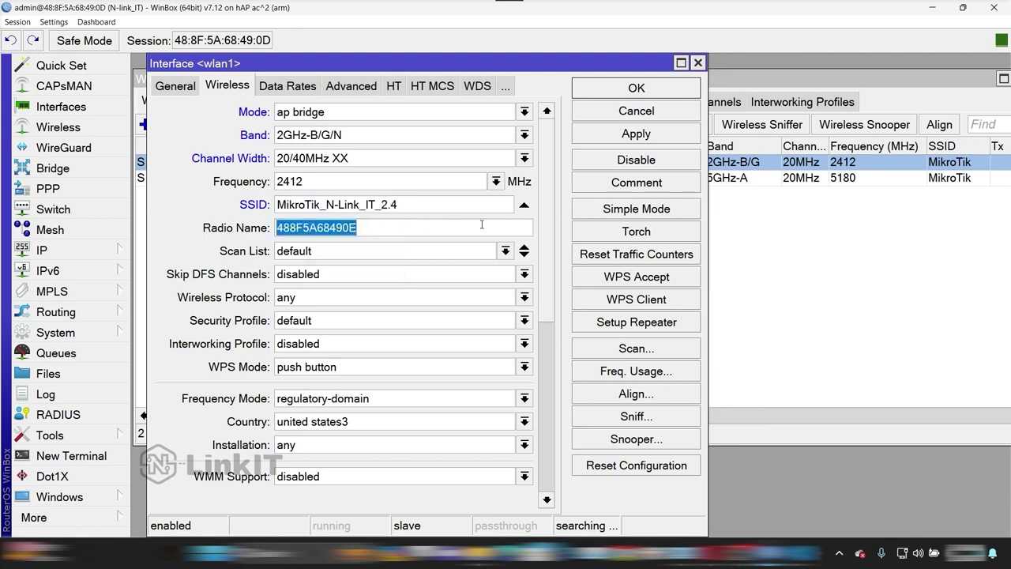
key(ctrl+v)
click(524, 297)
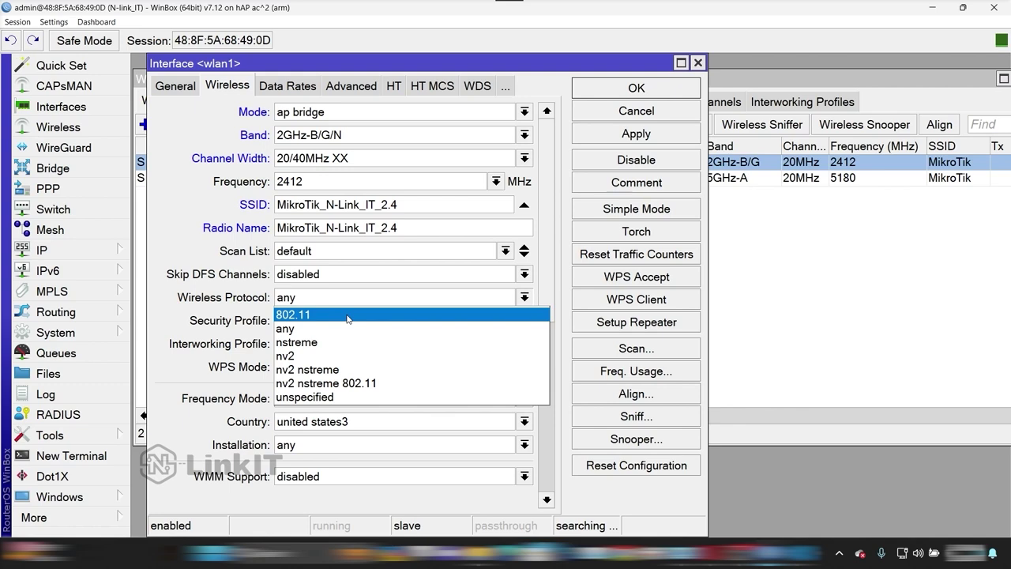
Step: Set wlan1 to 802.11 protocol, security profile1, WPS disabled, regulatory-domain frequency mode
click(348, 315)
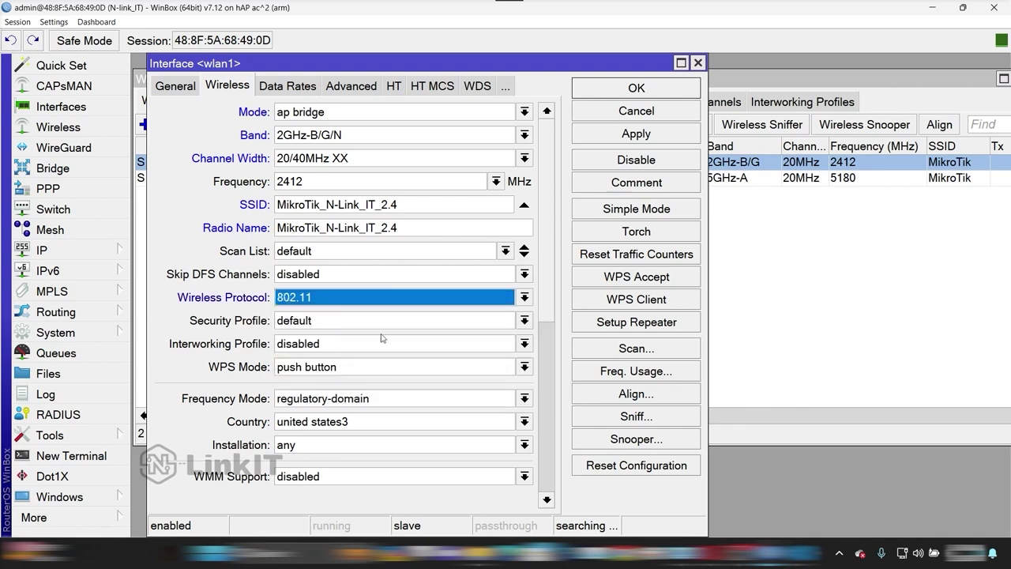
click(521, 323)
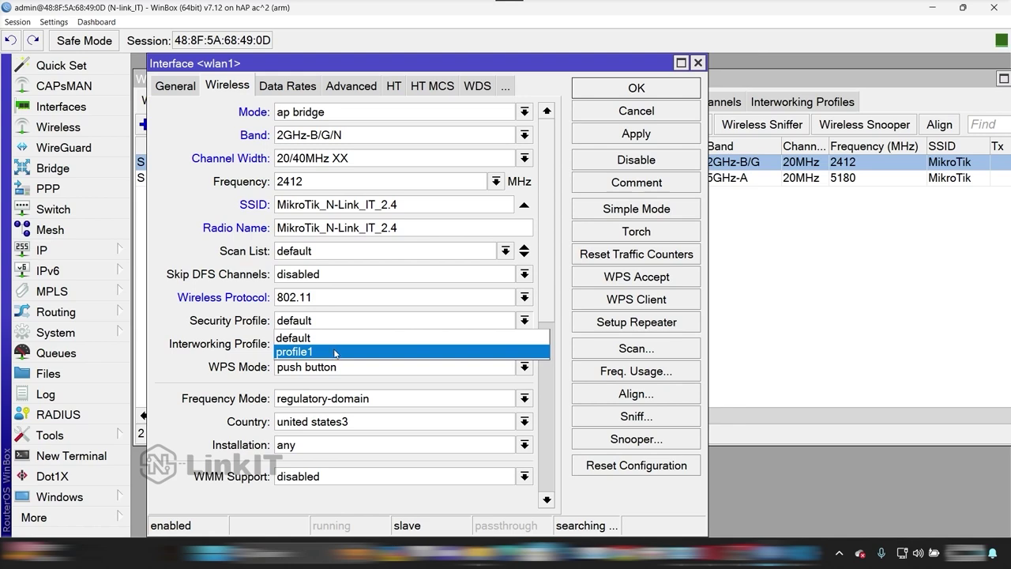
click(335, 353)
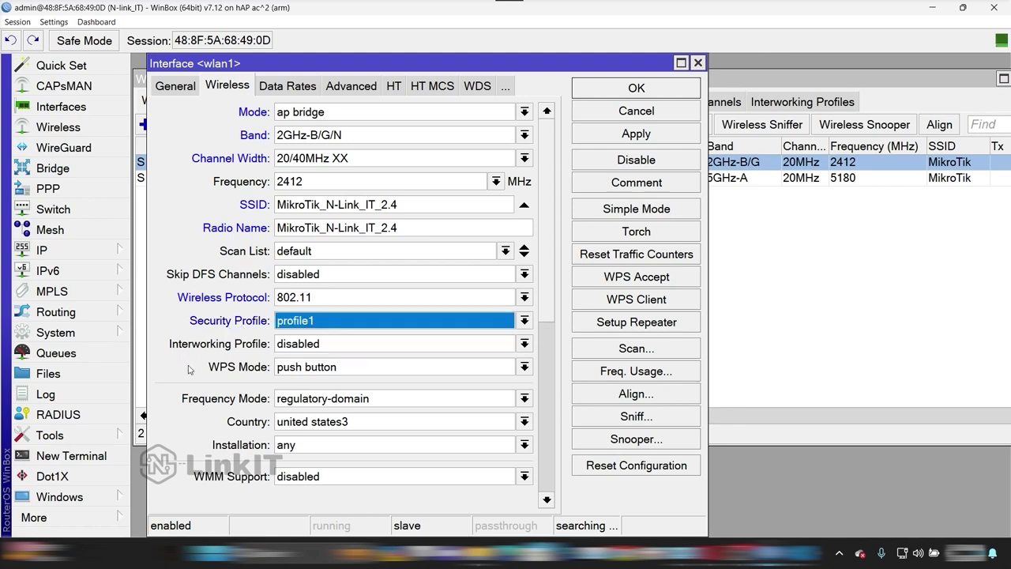
click(519, 369)
click(332, 385)
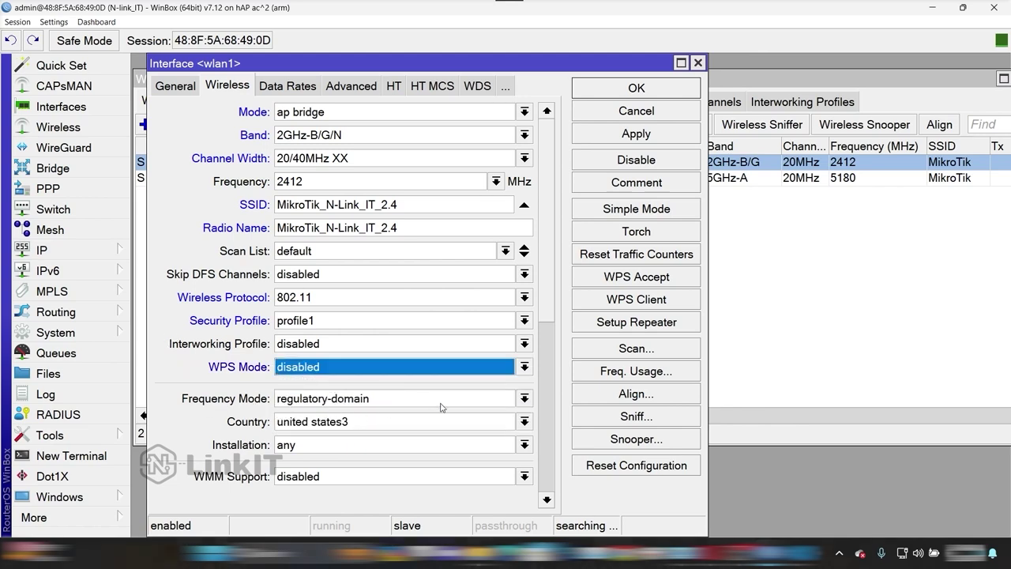
click(525, 398)
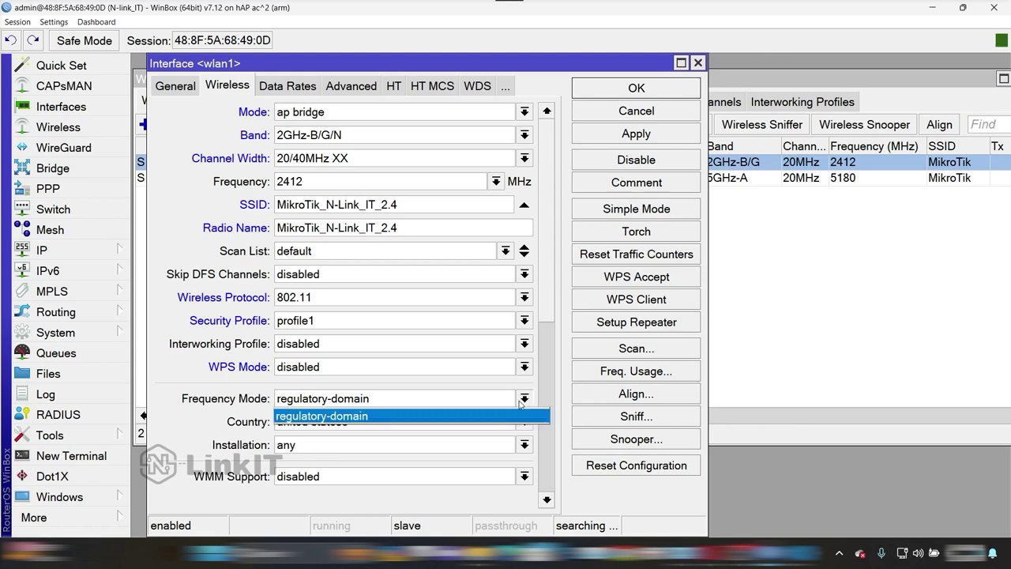
click(490, 412)
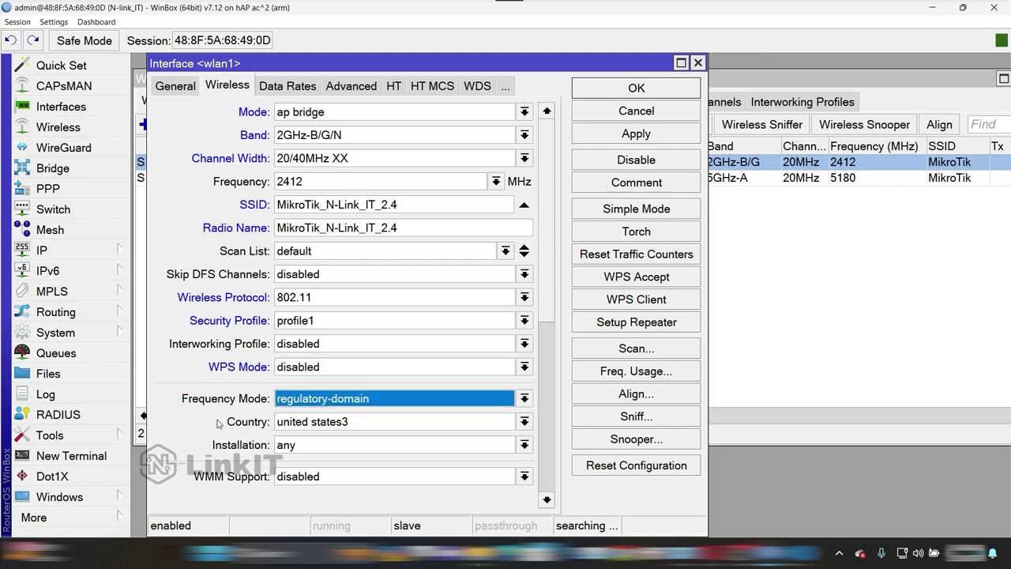
Step: Set wlan1's installation to indoor and save the settings
click(525, 444)
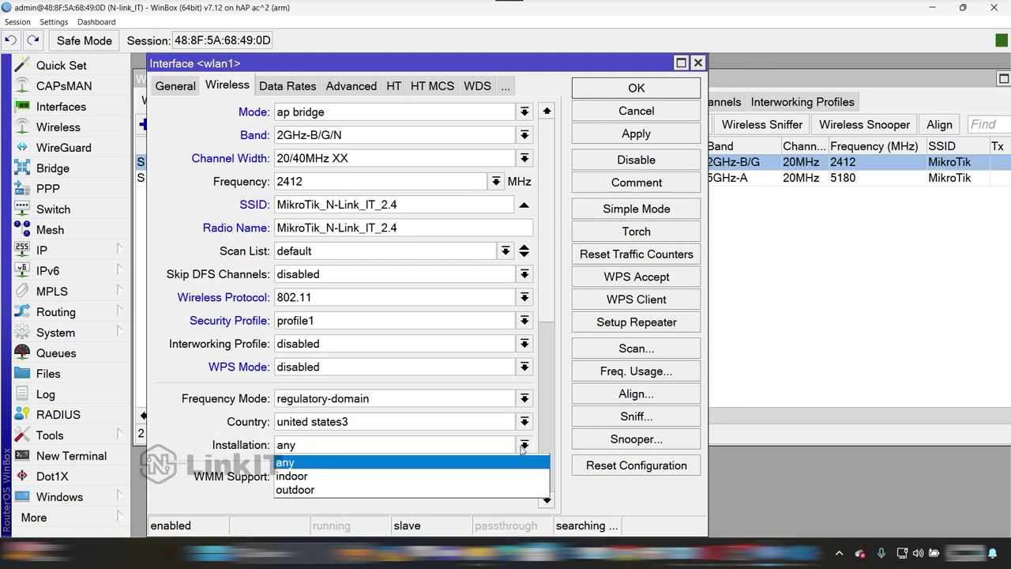
click(386, 477)
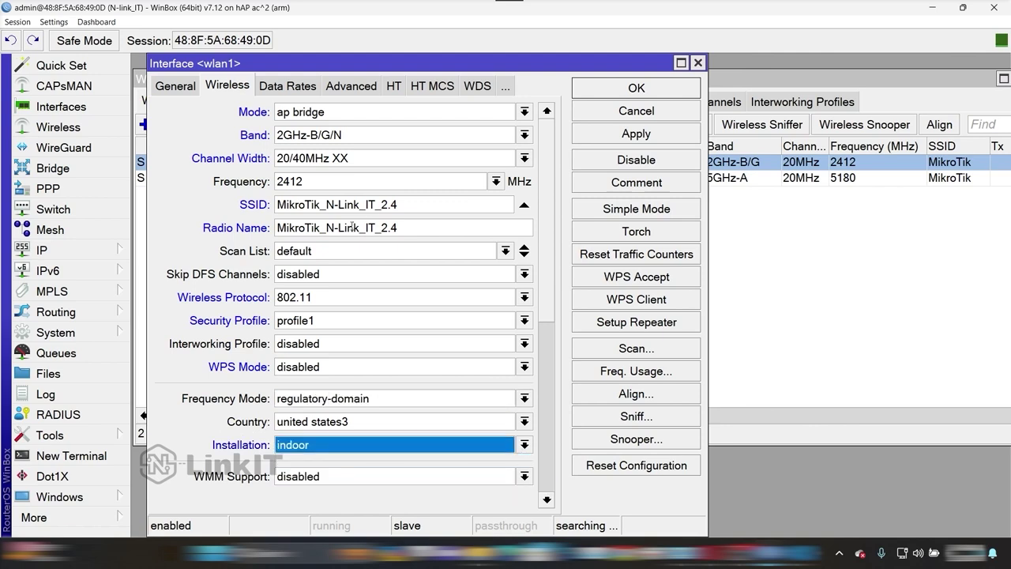
click(662, 139)
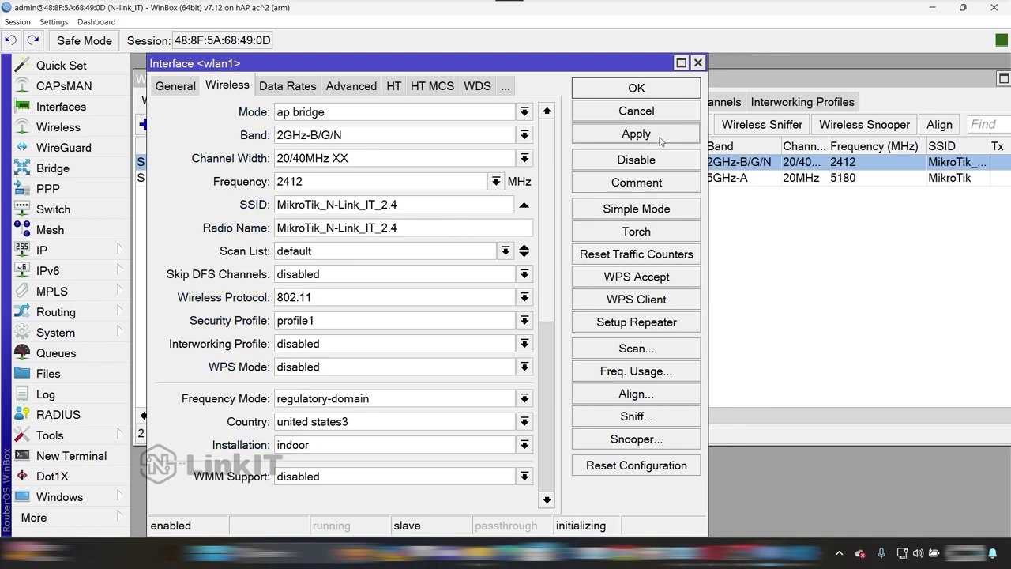
click(637, 88)
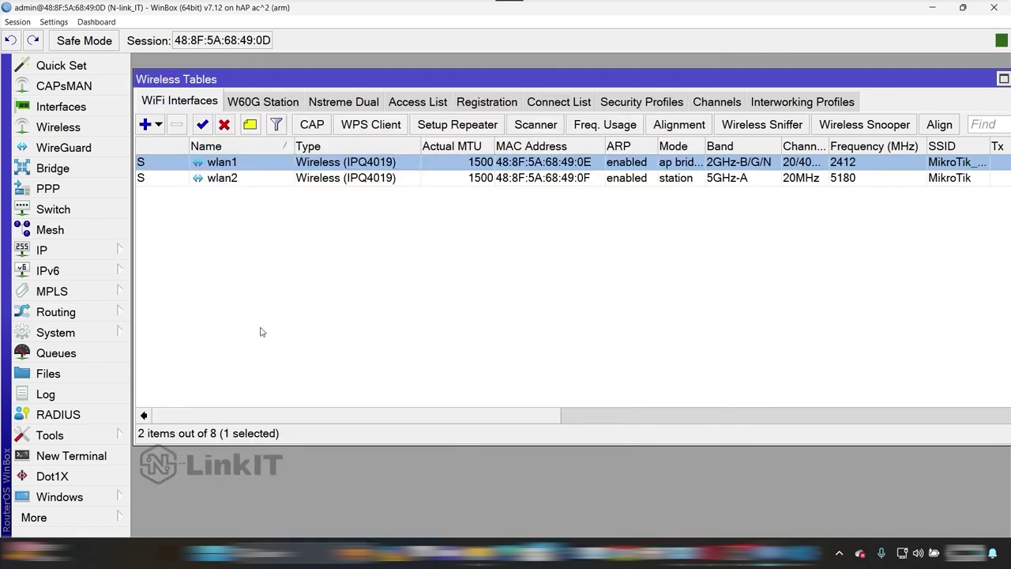
Step: Open wlan2 and set ap bridge mode, band 5GHz-A/N/AC, channel width 20/40/80MHz XXXX
click(255, 179)
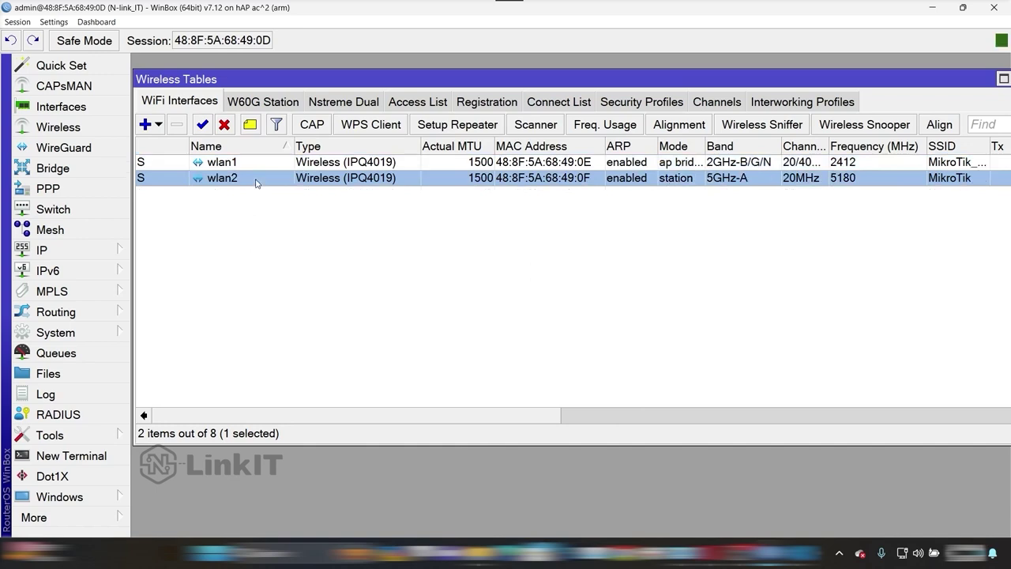
double_click(255, 180)
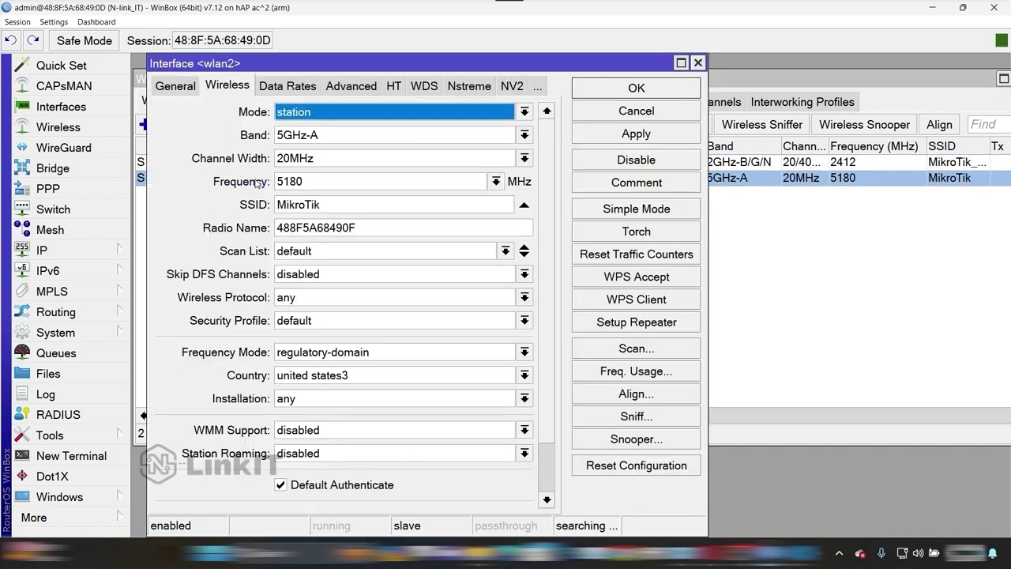
click(519, 112)
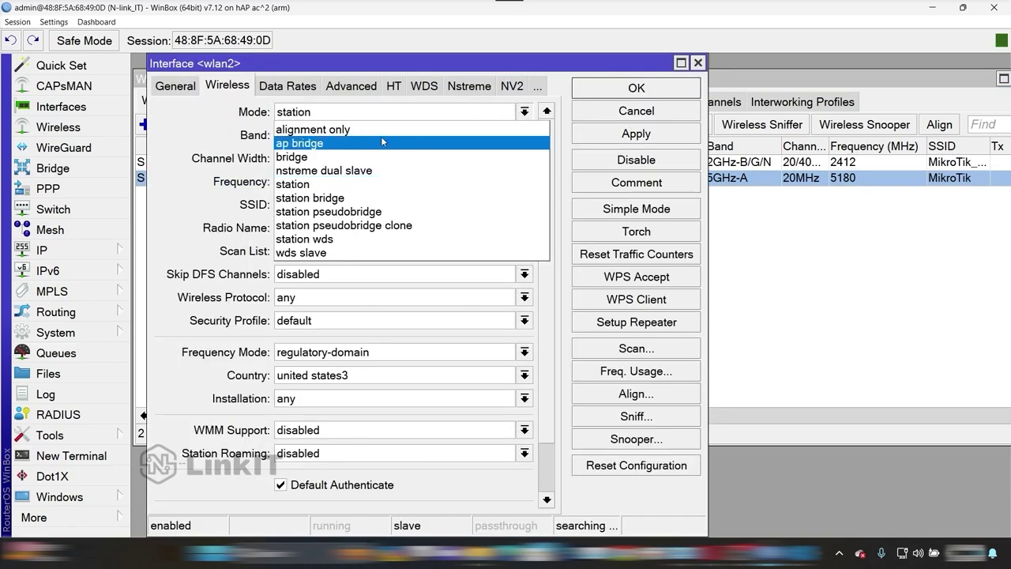
click(365, 143)
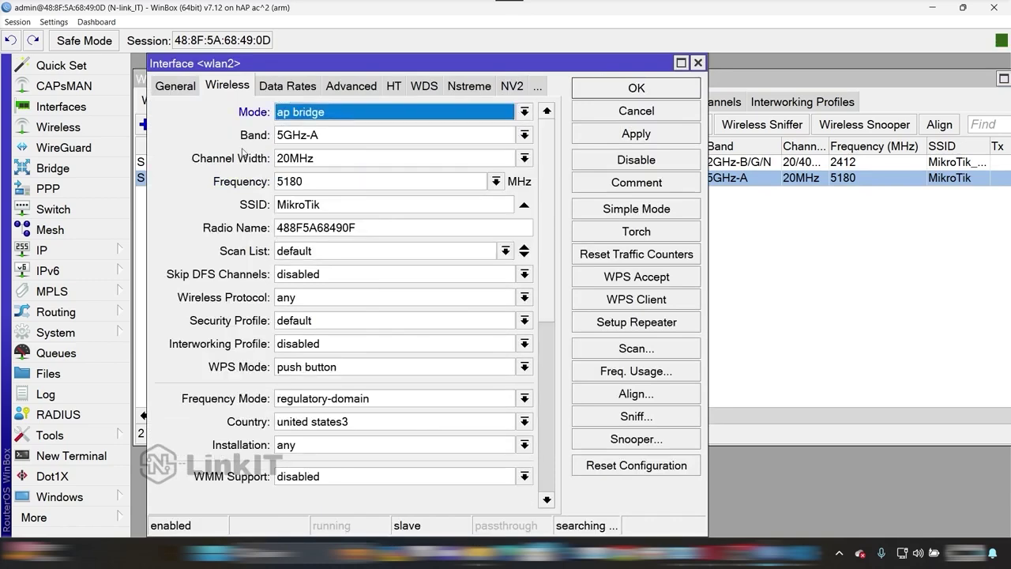
click(523, 135)
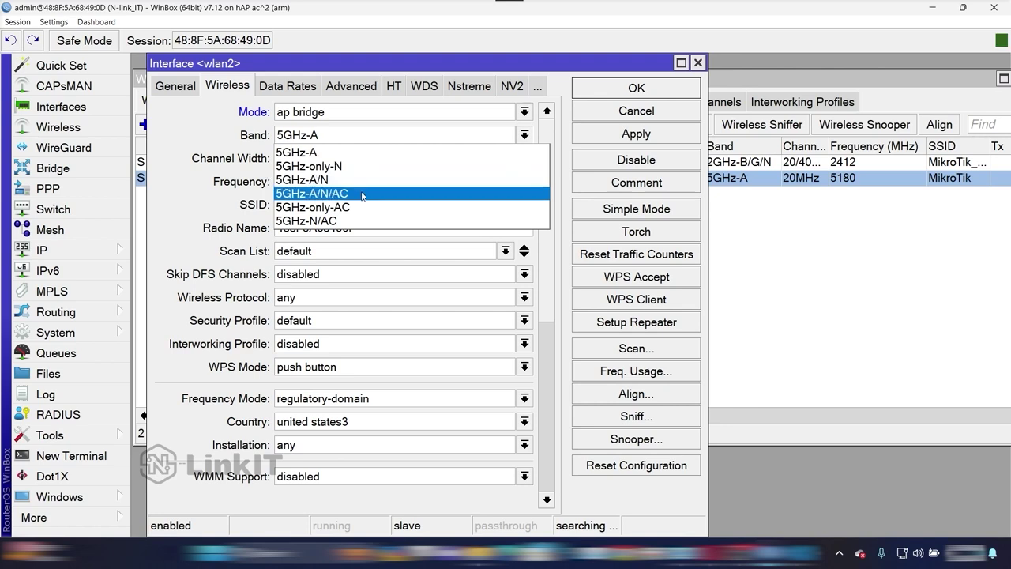
click(363, 194)
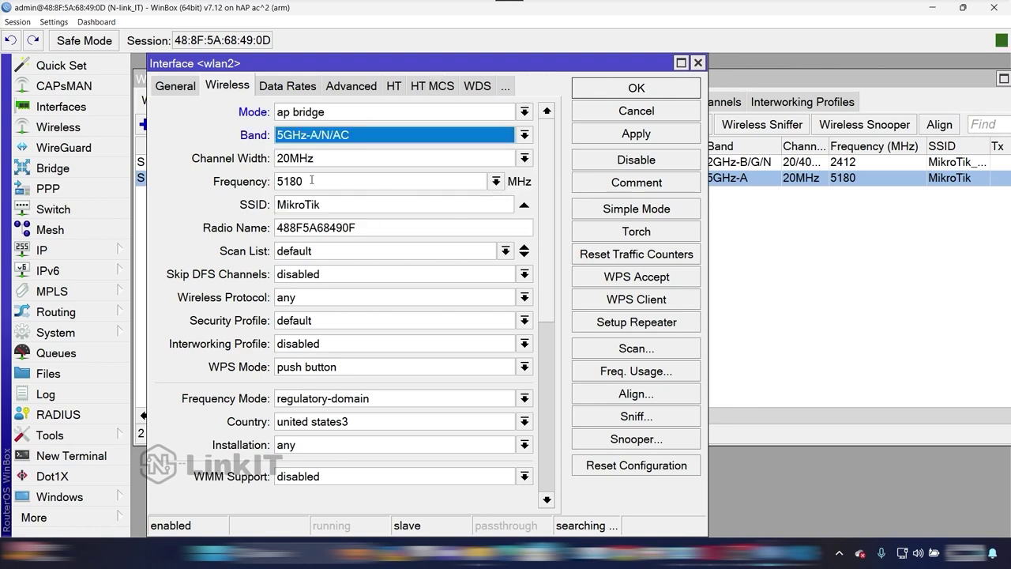
click(525, 160)
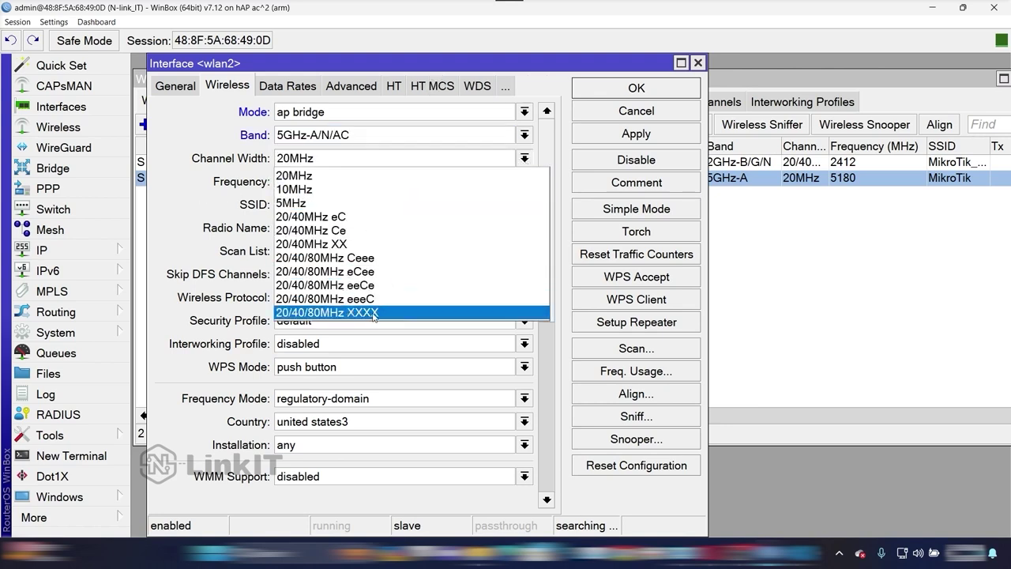
click(432, 319)
drag(335, 229, 274, 227)
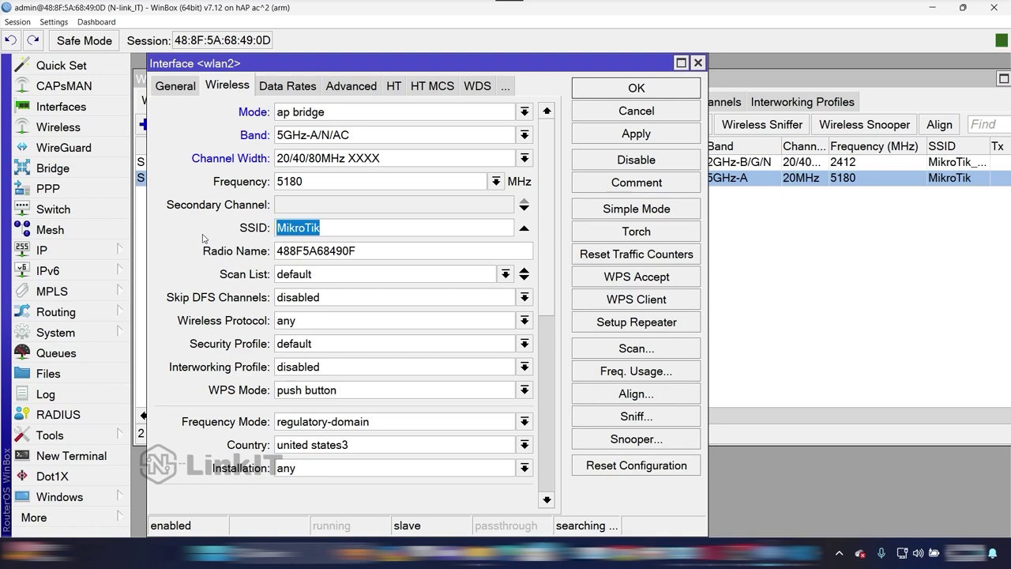
Step: Change wlan2's SSID to MikroTik_N-Link_IT_5 and copy it into Radio Name
text(MikroTik_N-Link_IT_2.4)
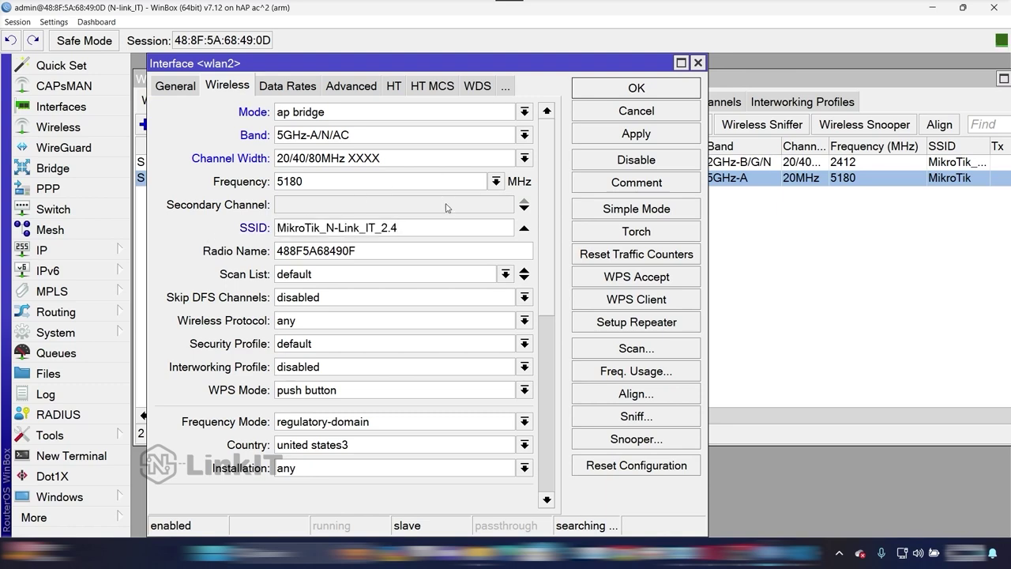
key(BackSpace)
drag(394, 228, 278, 228)
key(ctrl+c)
right_click(336, 227)
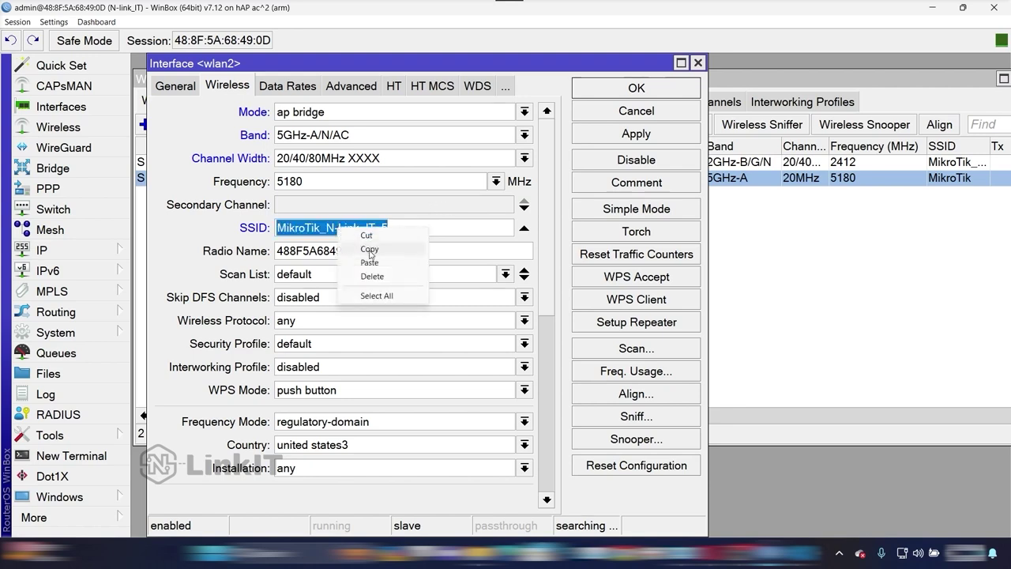
click(365, 248)
double_click(368, 250)
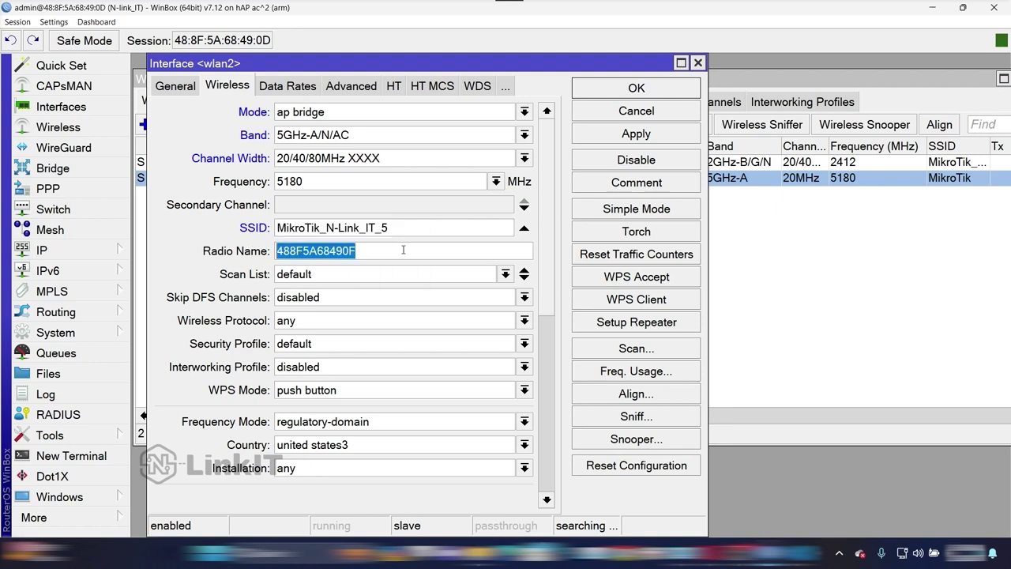
key(ctrl+v)
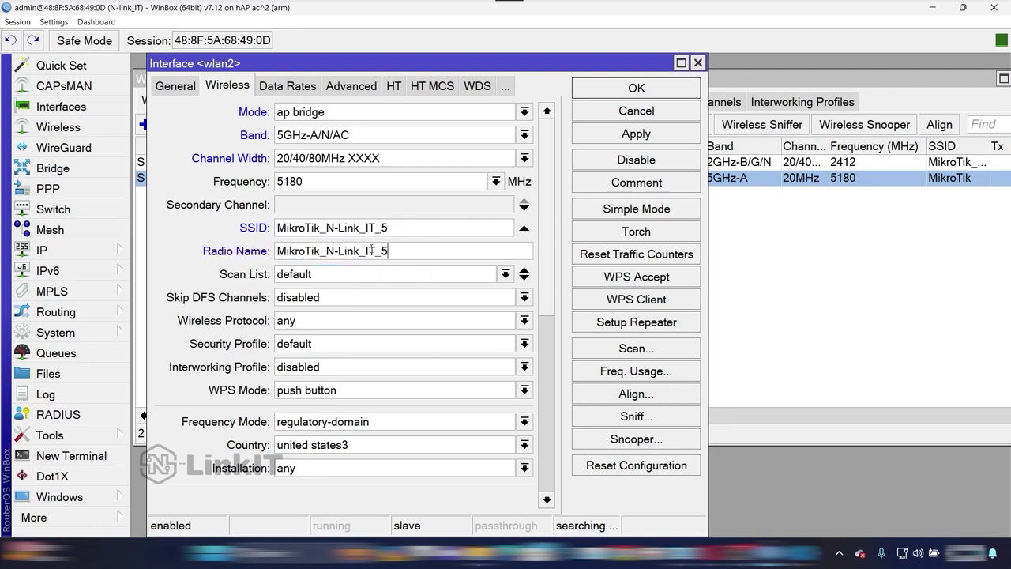
Step: Give wlan2 802.11 protocol, security profile1, WPS disabled and indoor installation, and apply
click(524, 322)
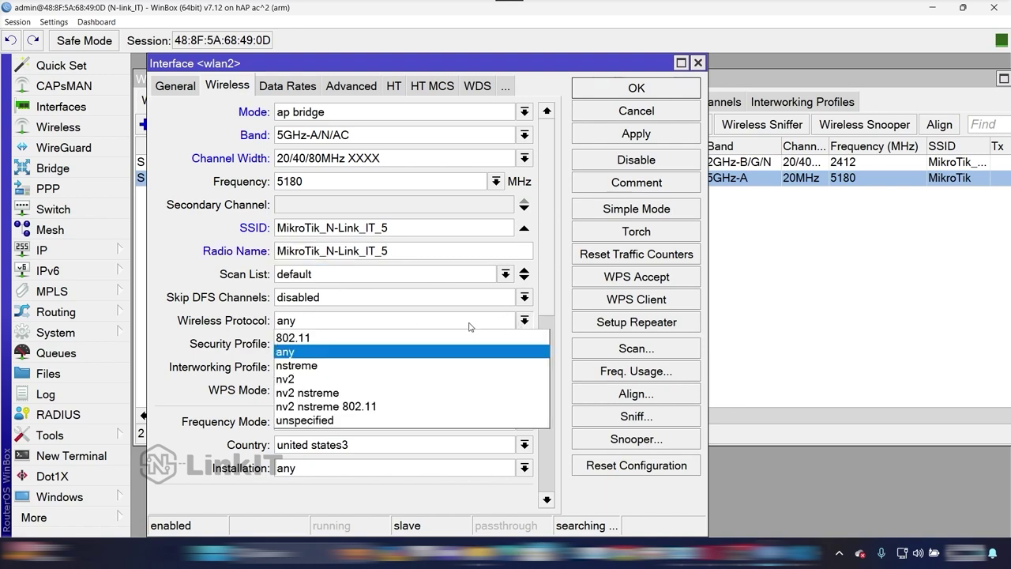
click(308, 337)
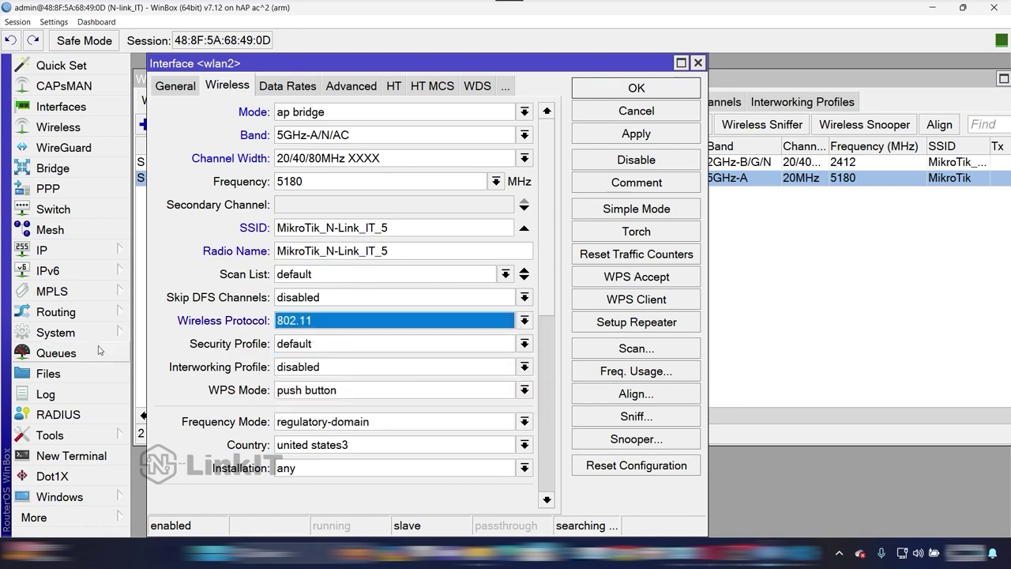
click(388, 346)
click(341, 373)
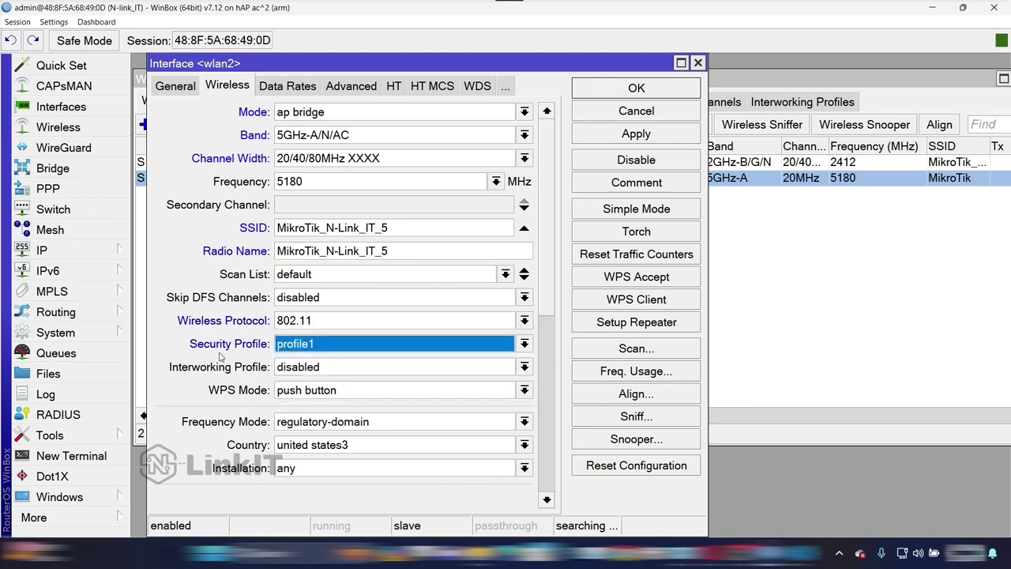
click(393, 392)
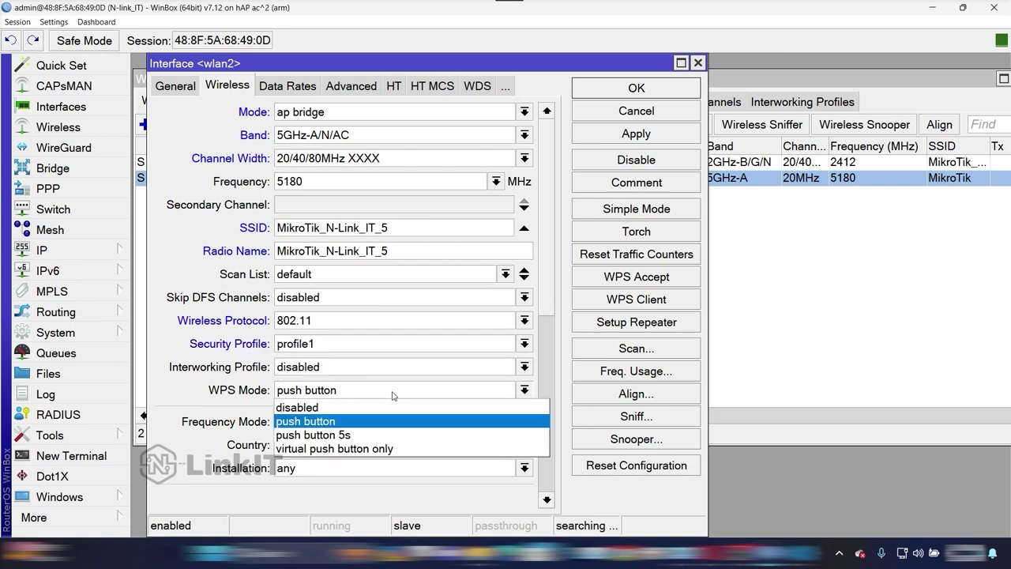
click(340, 408)
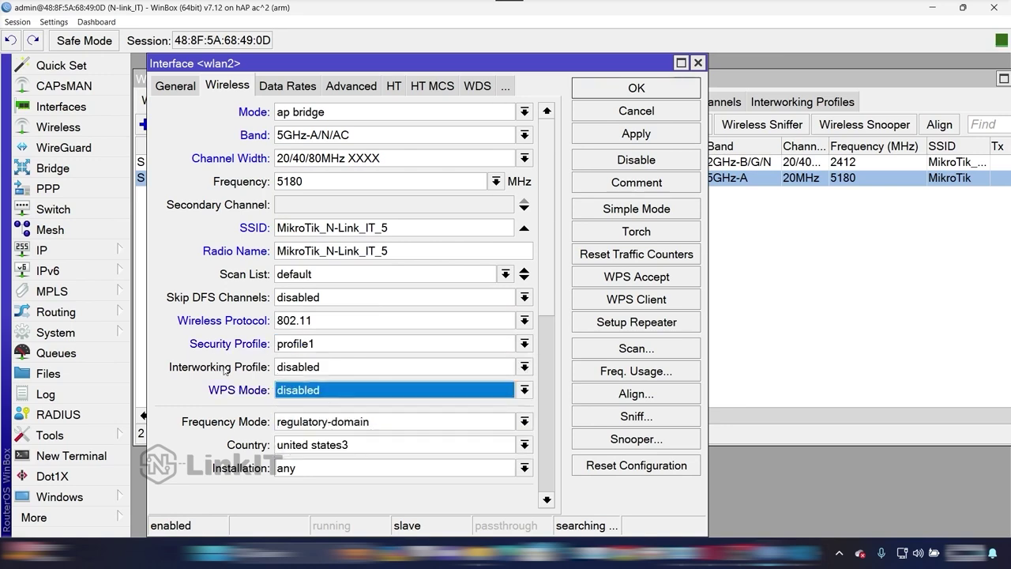
click(524, 469)
click(367, 495)
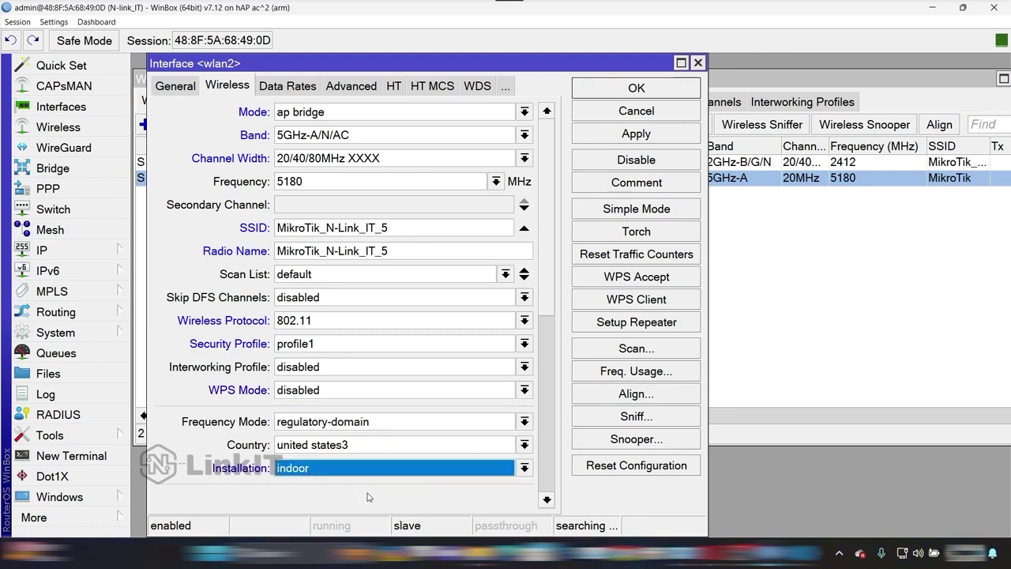
click(667, 134)
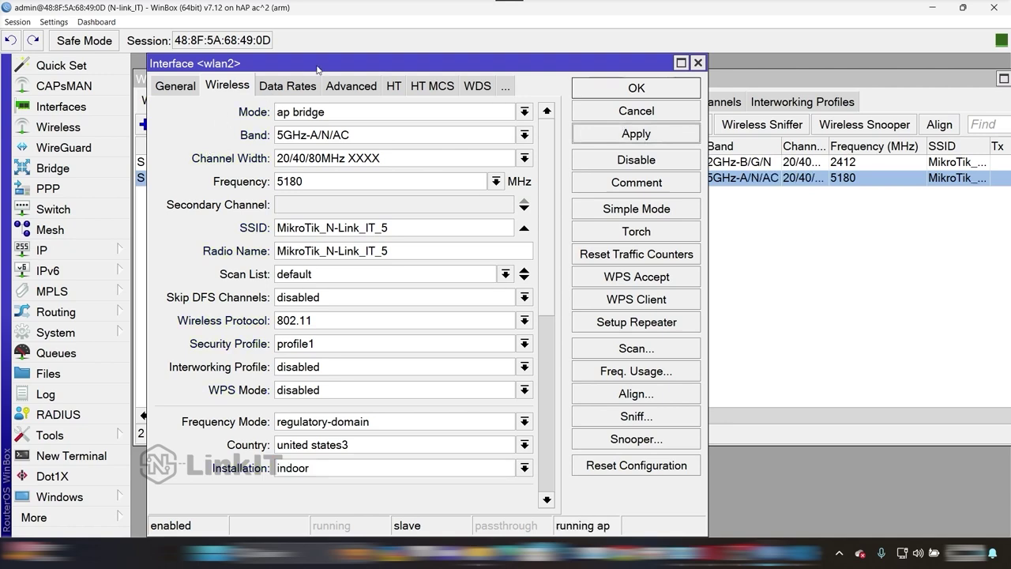
Step: Check wlan2's HT settings, close it, and review wlan1's saved settings
click(398, 91)
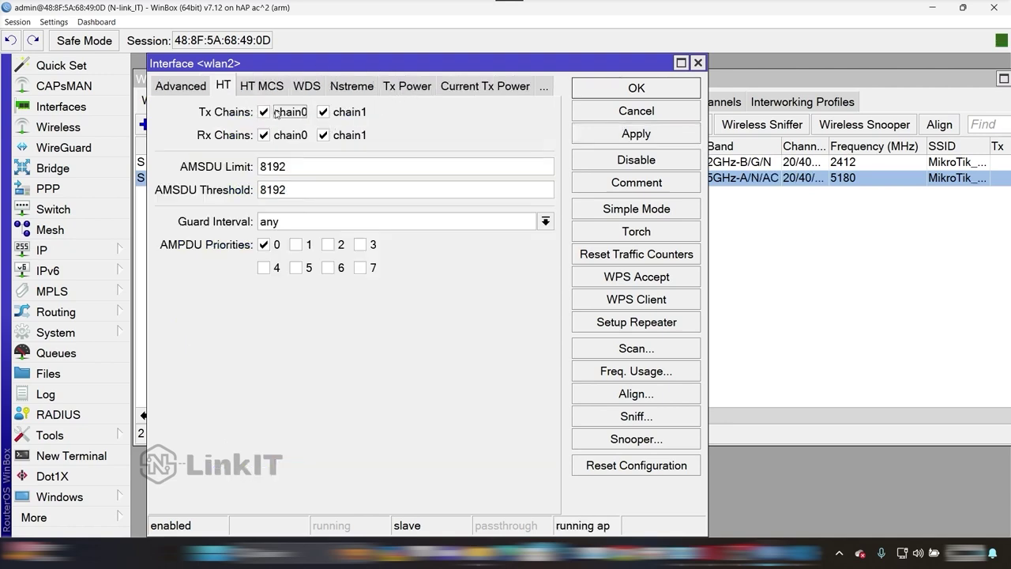
click(350, 112)
click(350, 111)
click(689, 90)
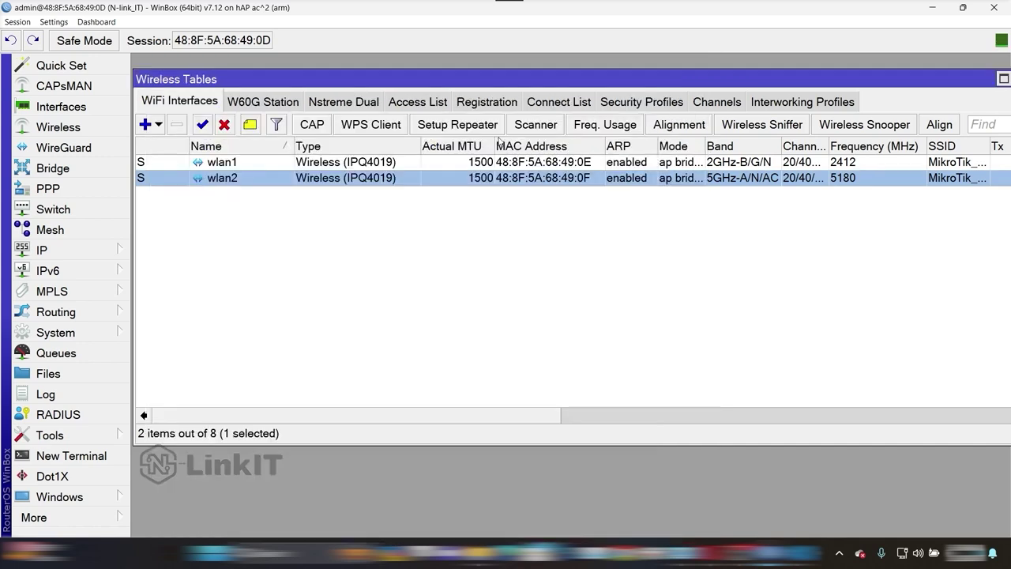
double_click(260, 166)
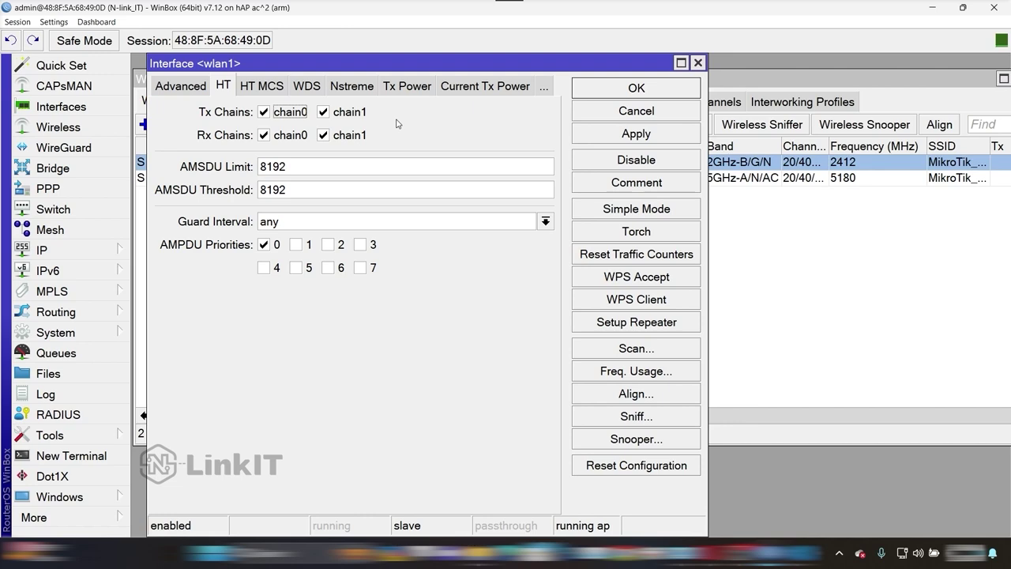
click(637, 89)
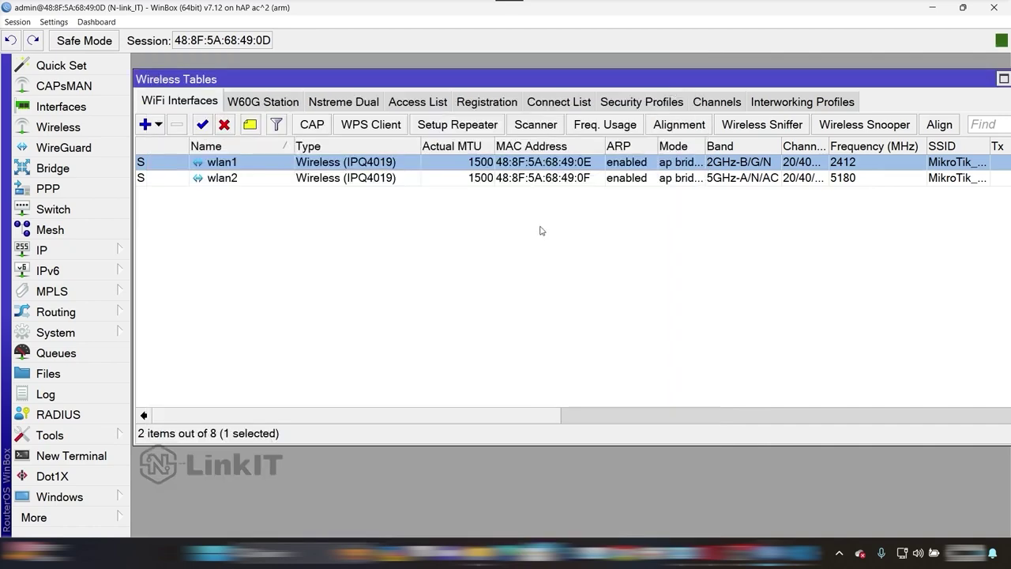
drag(949, 81, 948, 70)
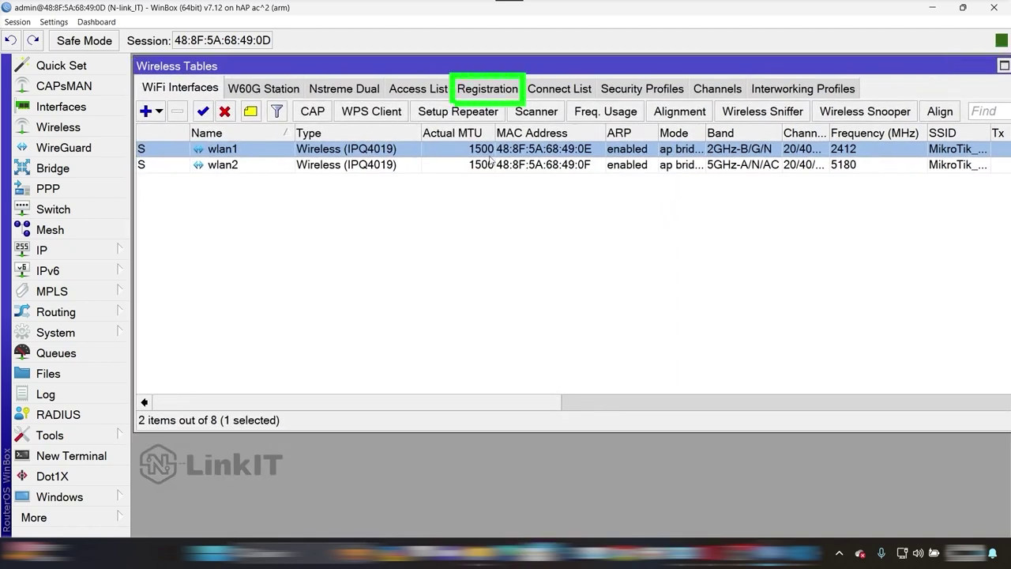
Step: Disable the wired Ethernet adapter so the laptop can only use Wi-Fi
click(514, 95)
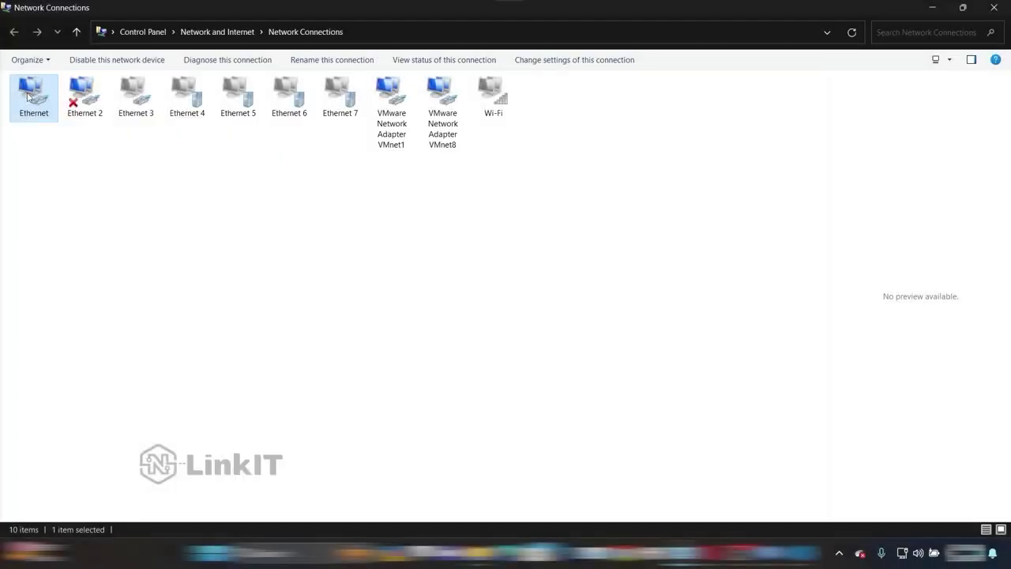
click(198, 209)
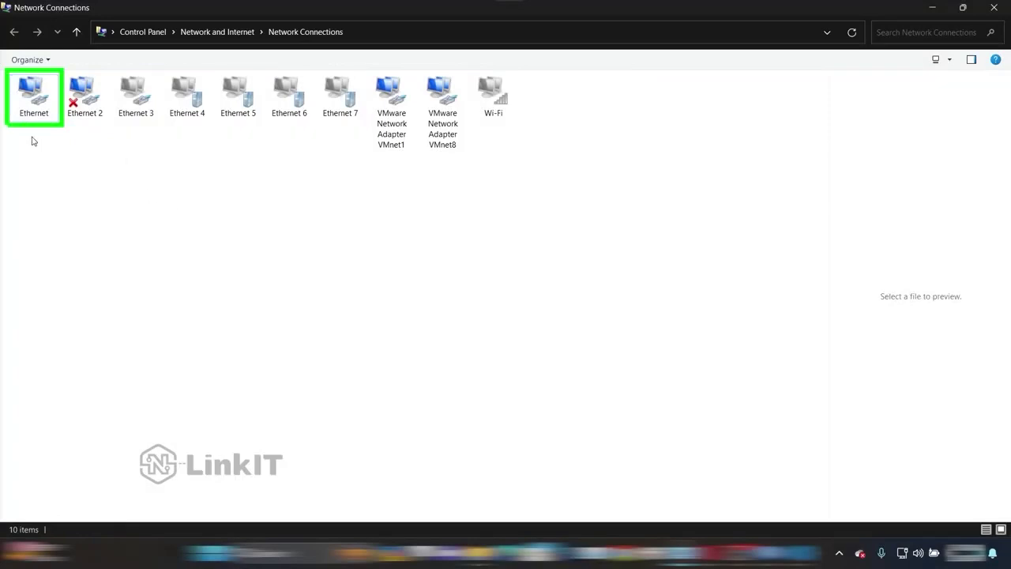
right_click(33, 105)
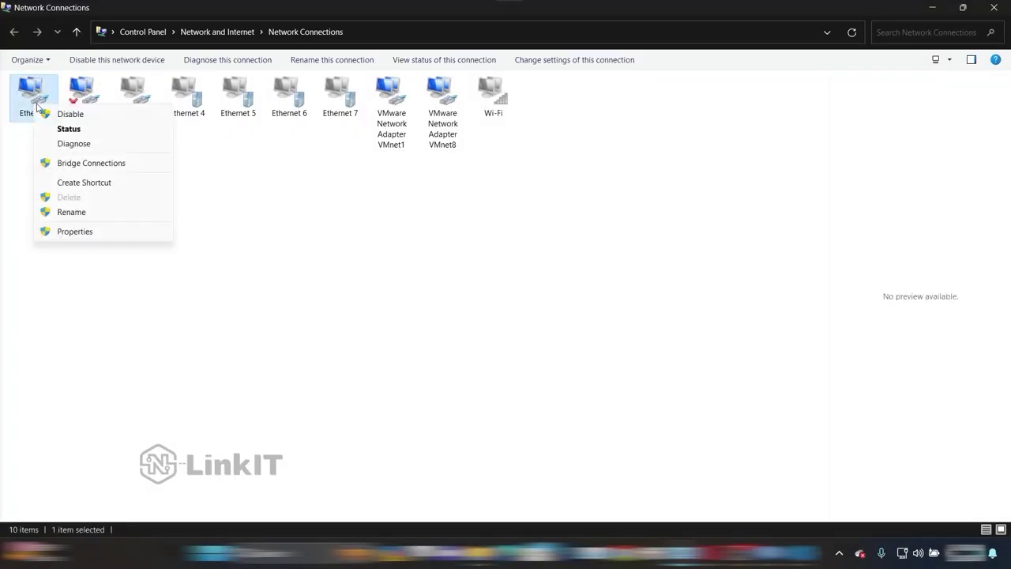
click(89, 117)
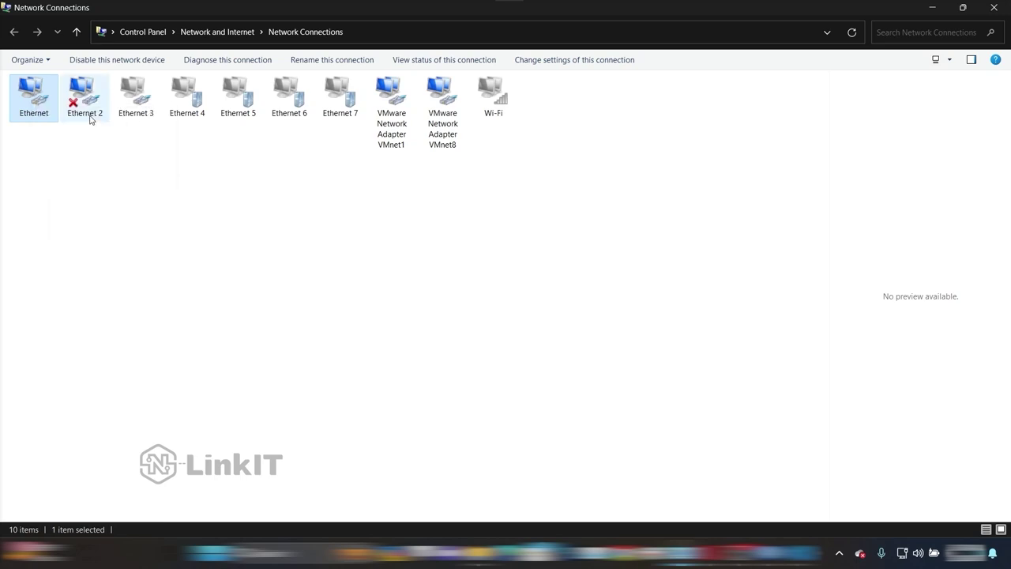
key(super)
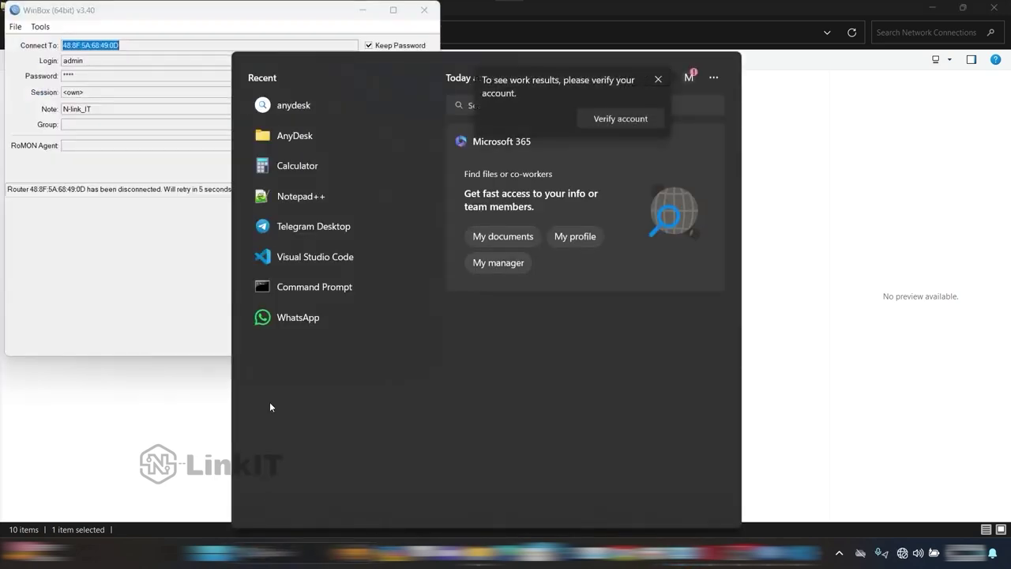
Step: Run ping 8.8.8.8 in a maximized Command Prompt to confirm there is no internet access
click(315, 412)
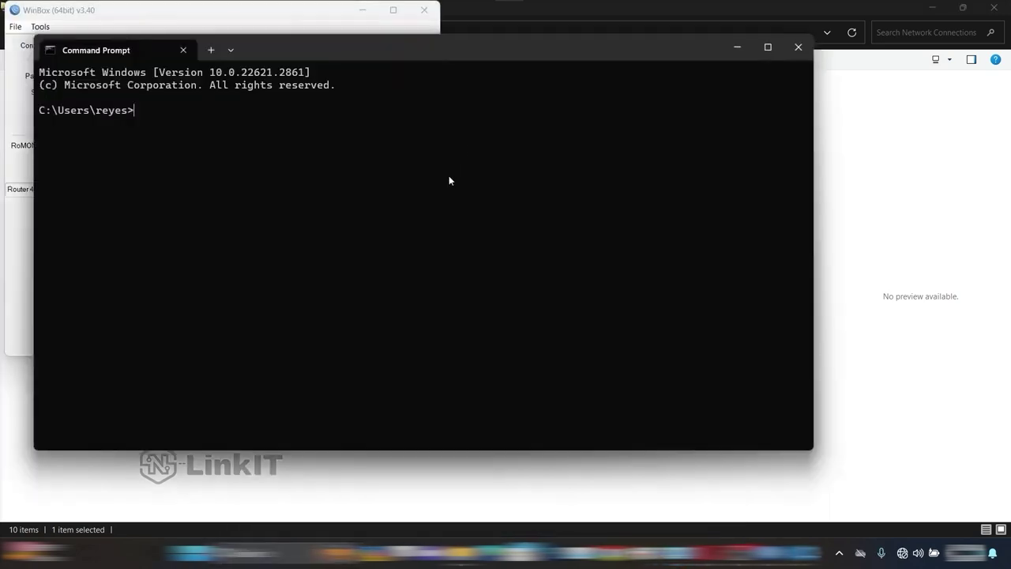
click(765, 45)
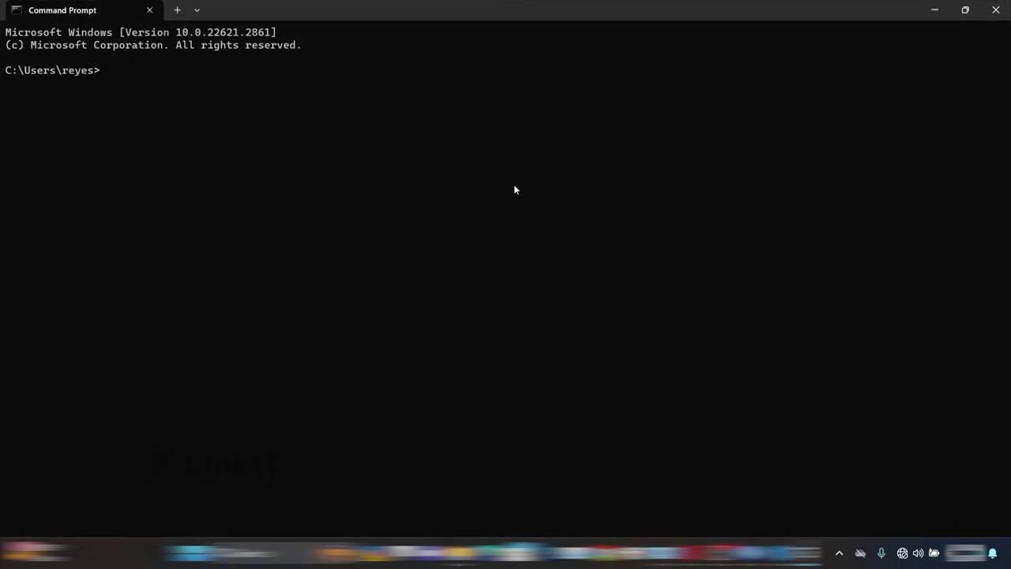
text(PING)
key(BackSpace)
key(BackSpace)
key(BackSpace)
key(BackSpace)
key(Caps_Lock)
text(g)
key(Return)
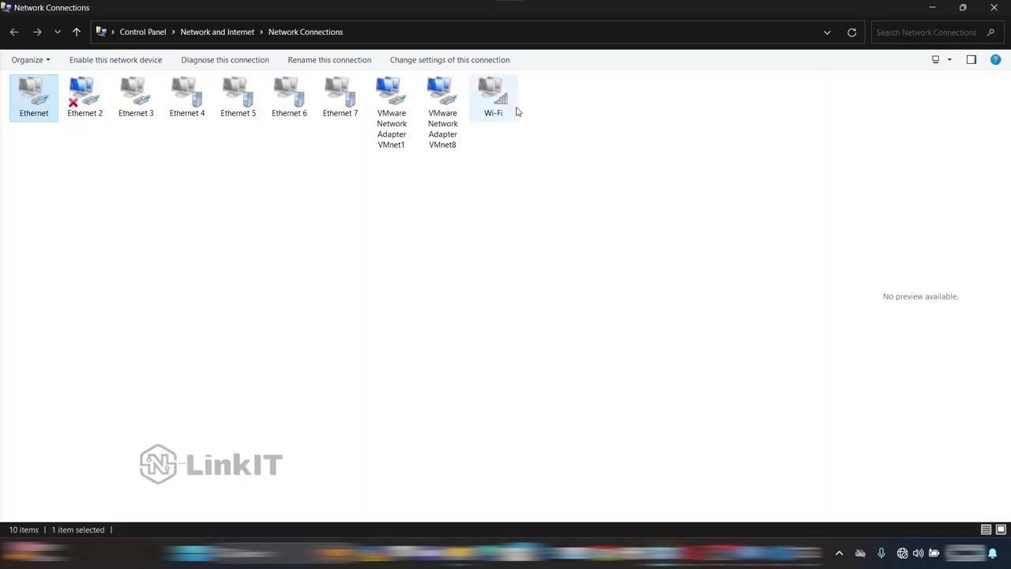
Step: Enable the Wi-Fi adapter in Network Connections
click(490, 107)
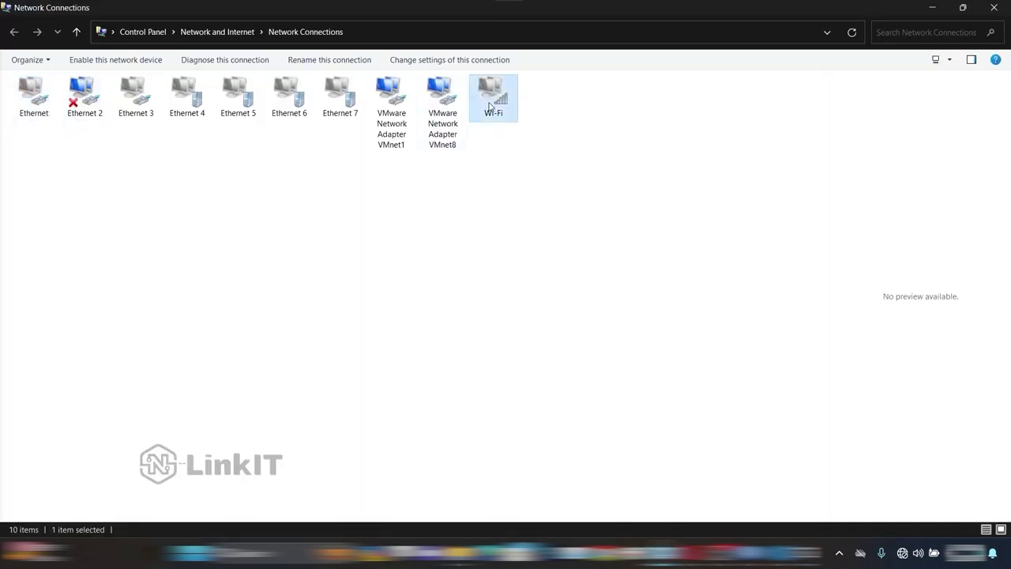
right_click(490, 107)
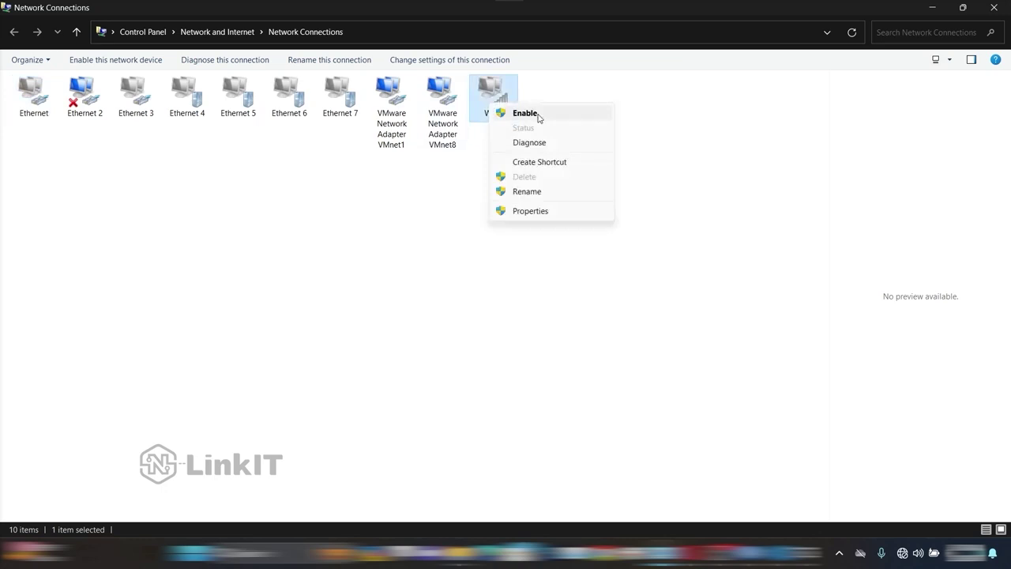
click(524, 113)
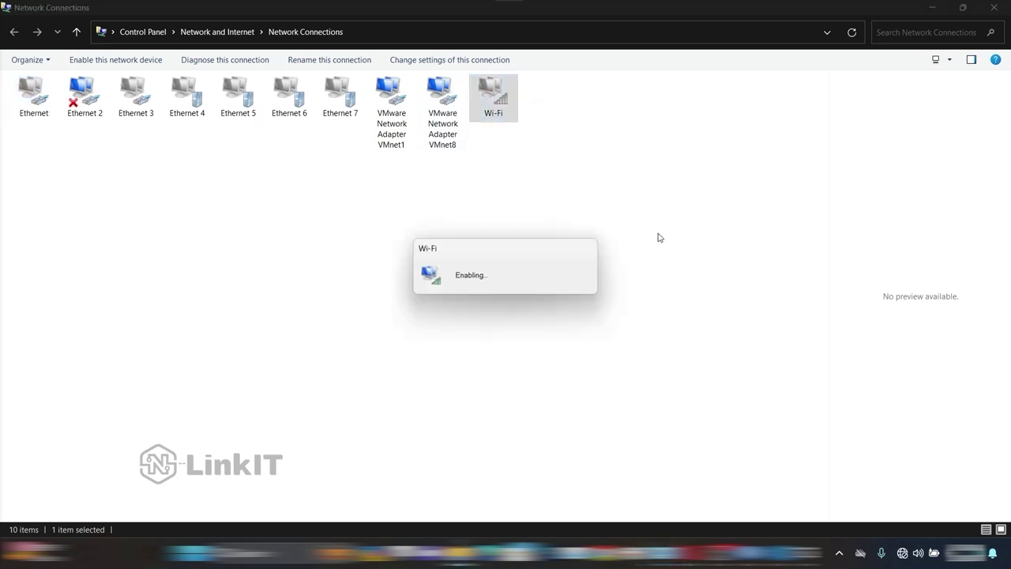
Step: Choose the MikroTik_N-Link_IT_5 network from the taskbar Wi-Fi list and connect
click(903, 553)
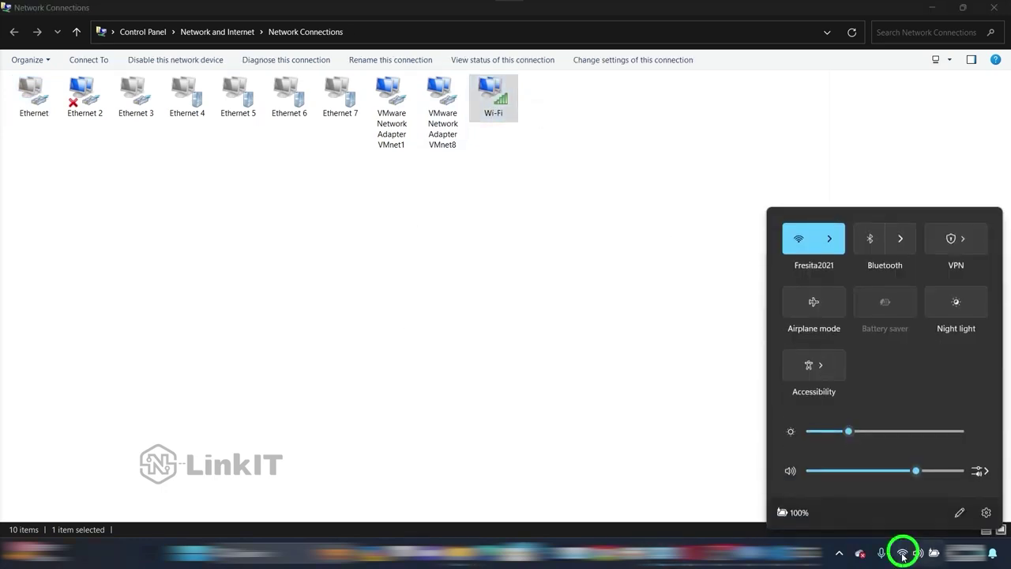
click(829, 238)
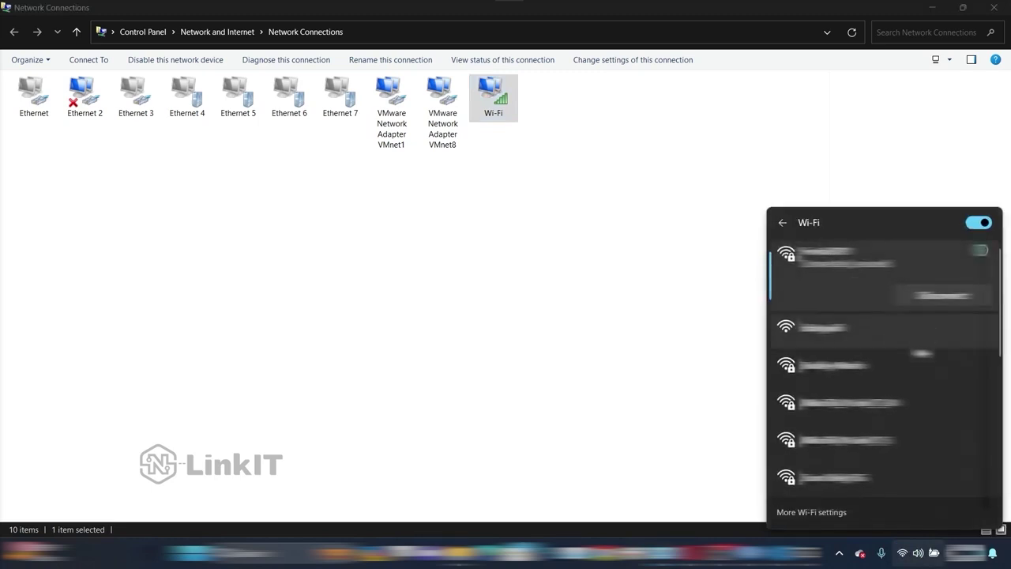
scroll(921, 353, down, 3)
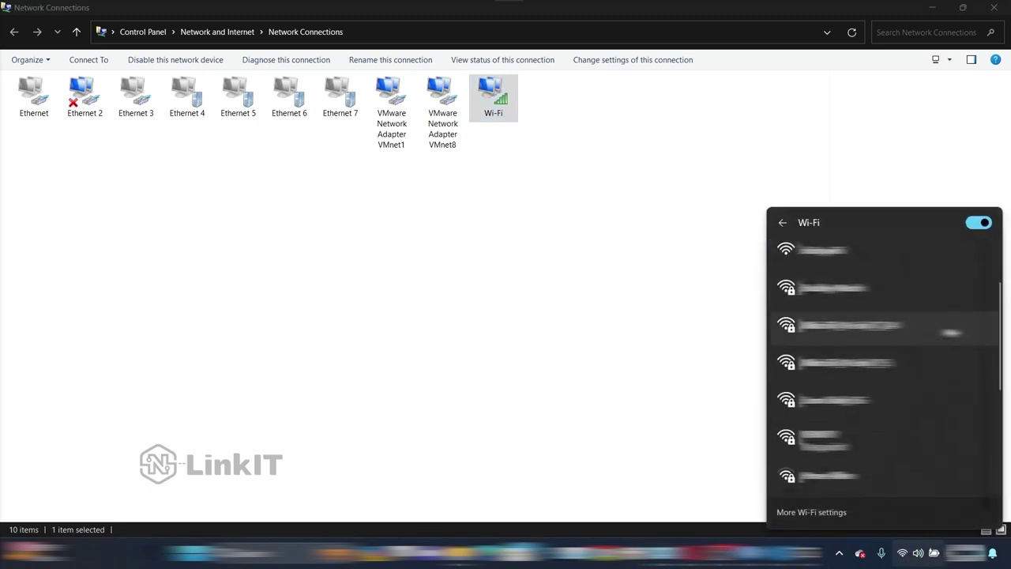
scroll(952, 333, down, 3)
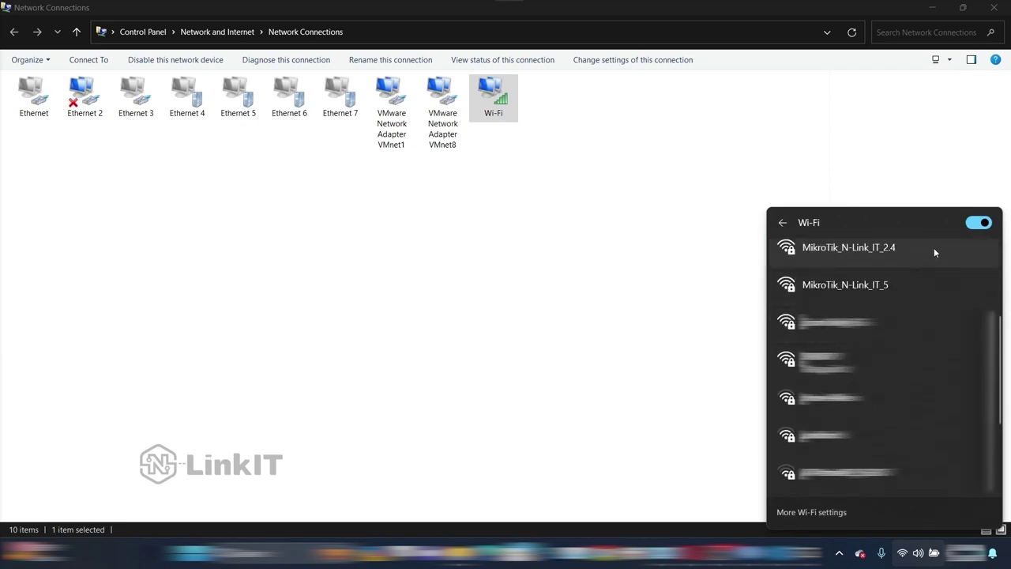
click(908, 291)
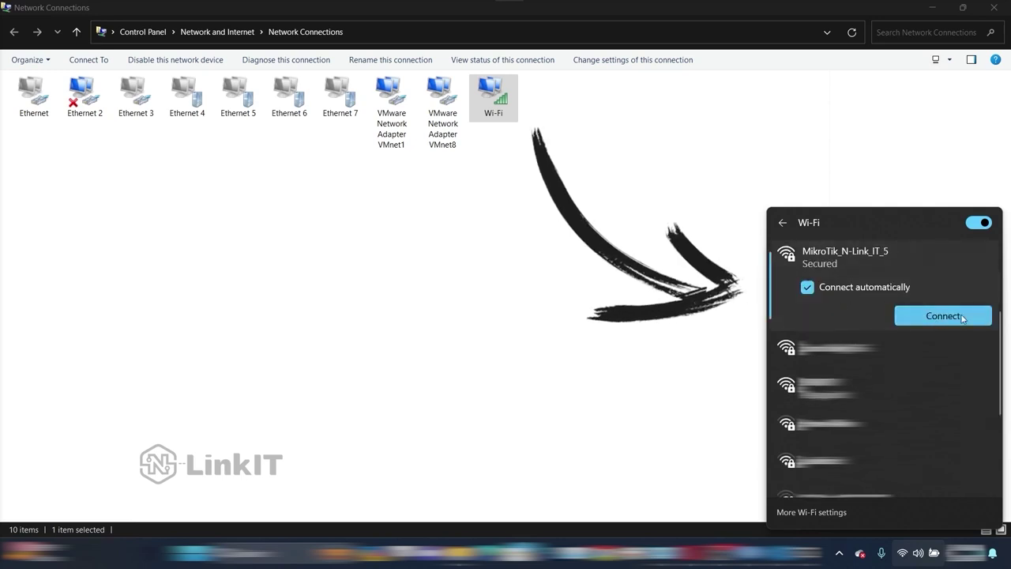
click(913, 315)
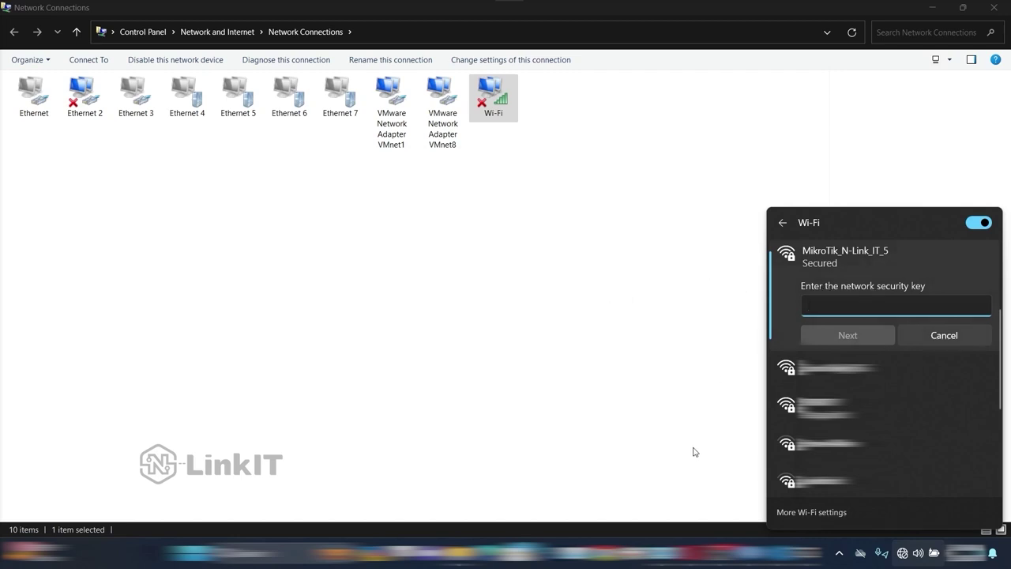
Step: Copy the Wi-Fi password from VS Code and submit it as the network security key
click(780, 551)
drag(162, 75, 76, 71)
right_click(119, 79)
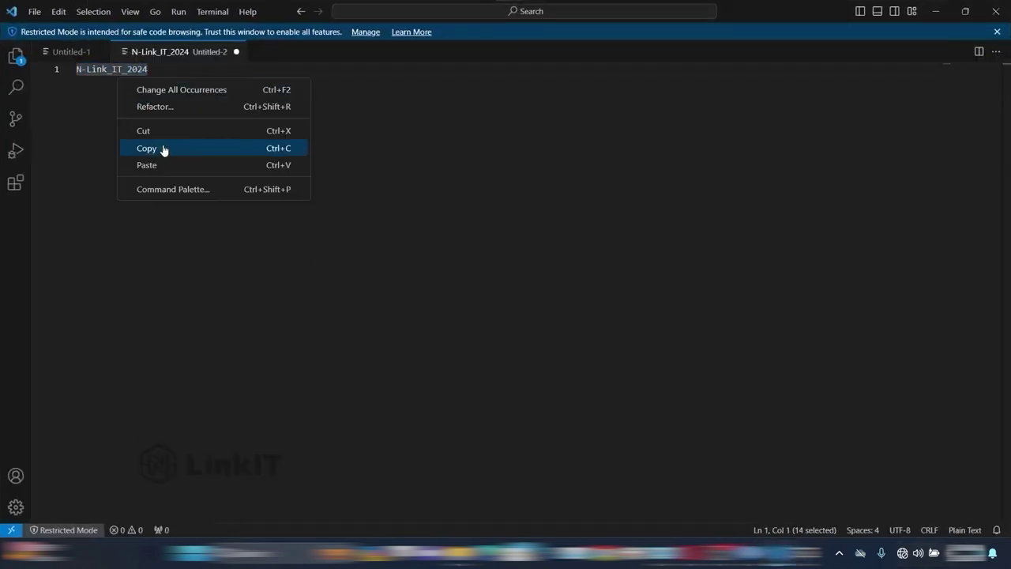
click(163, 149)
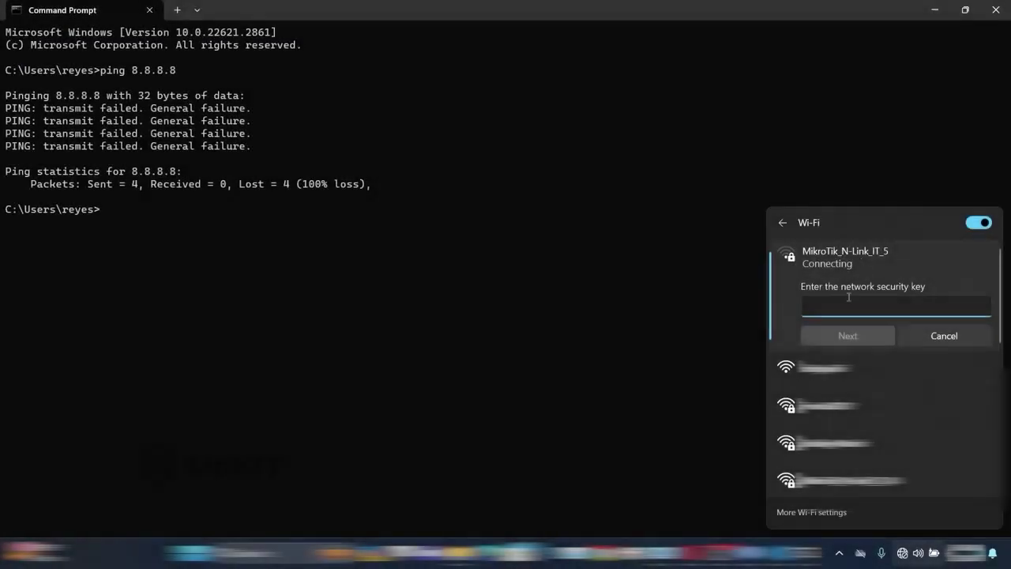
right_click(840, 308)
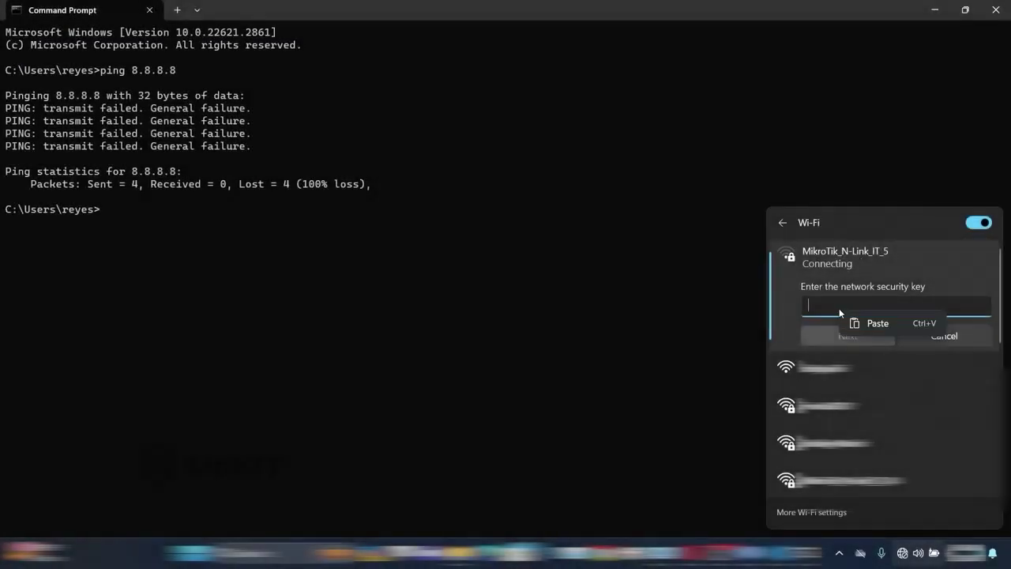
click(876, 323)
click(854, 336)
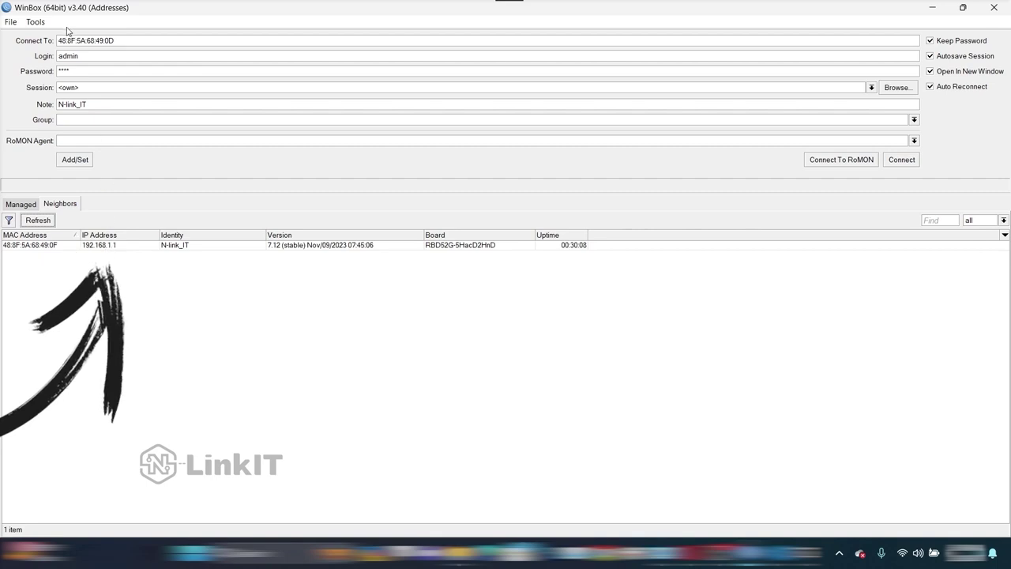
Step: Log in with WinBox to the router at 192.168.1.1
drag(185, 40, 10, 57)
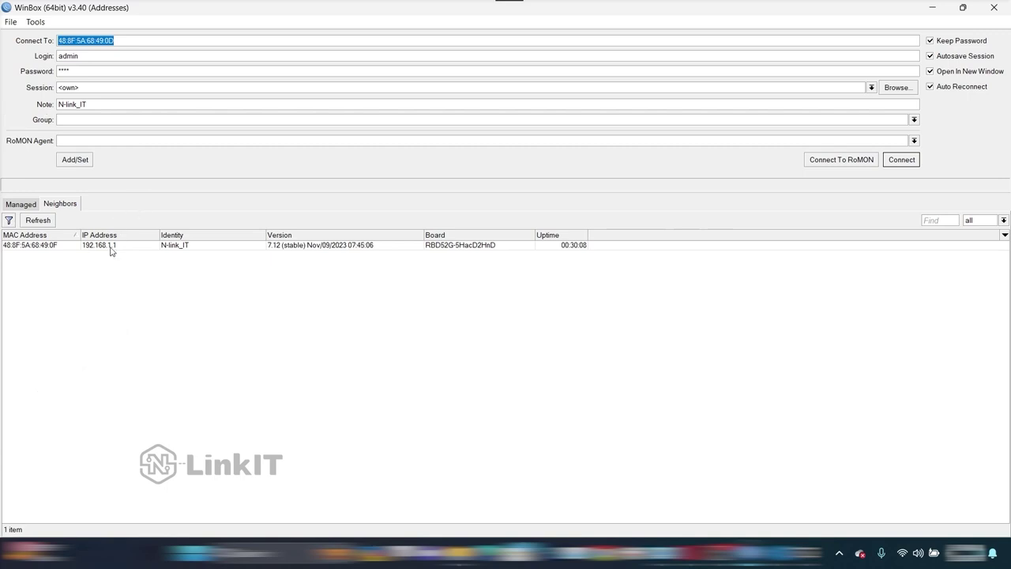
click(111, 247)
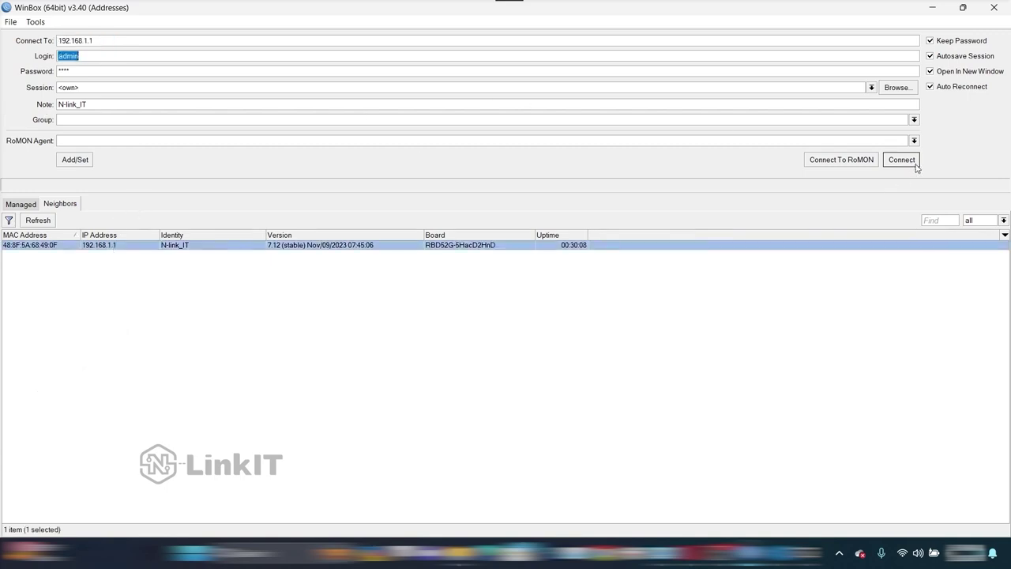
click(915, 164)
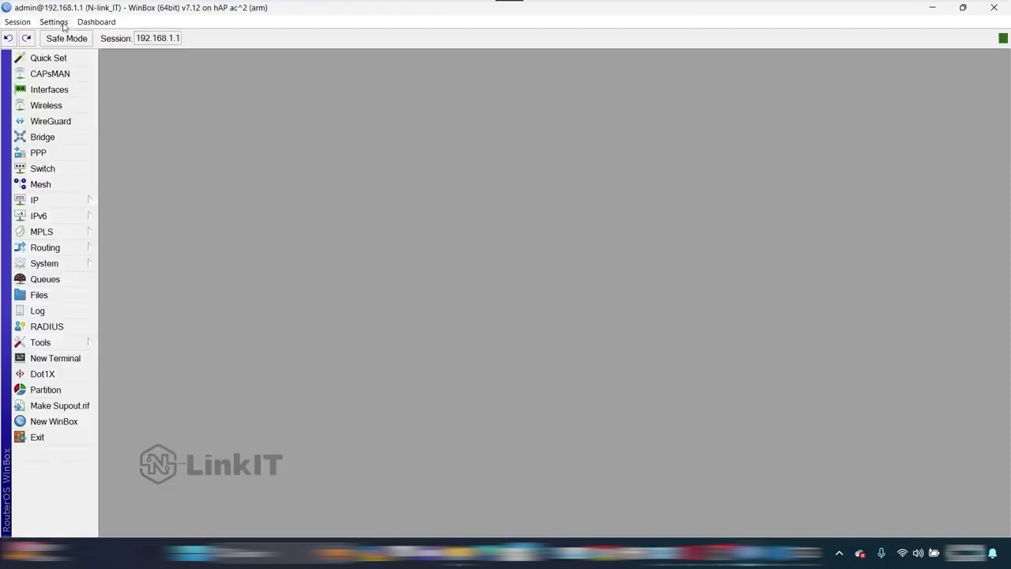
Step: Enlarge the WinBox display and check the registered client on wlan2 at 866.6Mbps
click(52, 22)
click(115, 71)
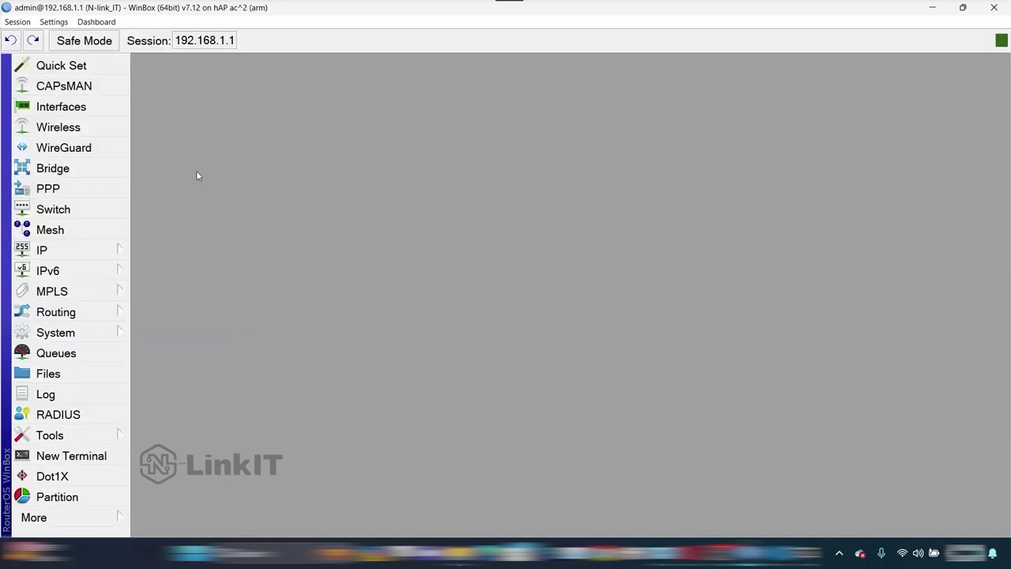
click(79, 134)
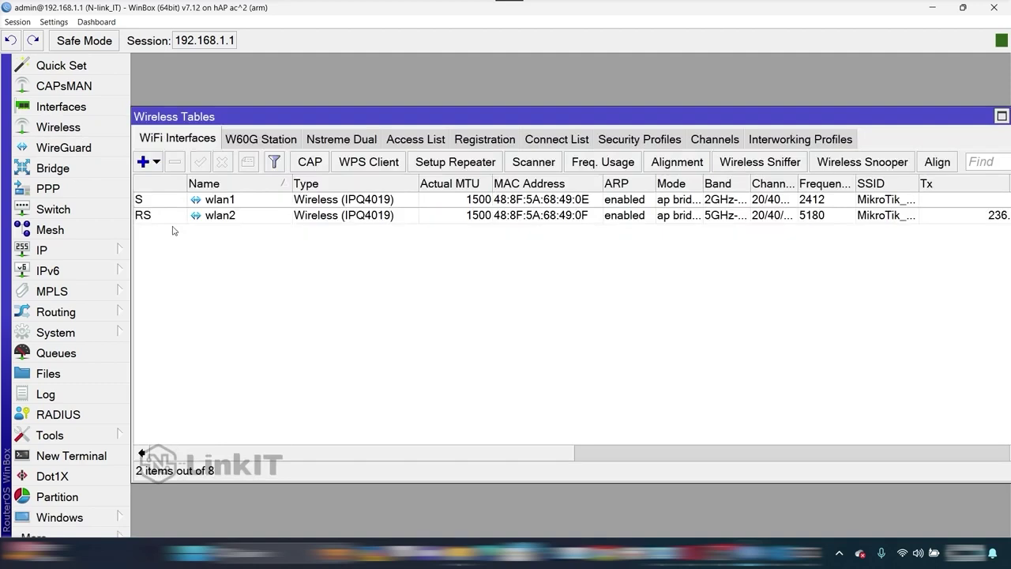
click(143, 216)
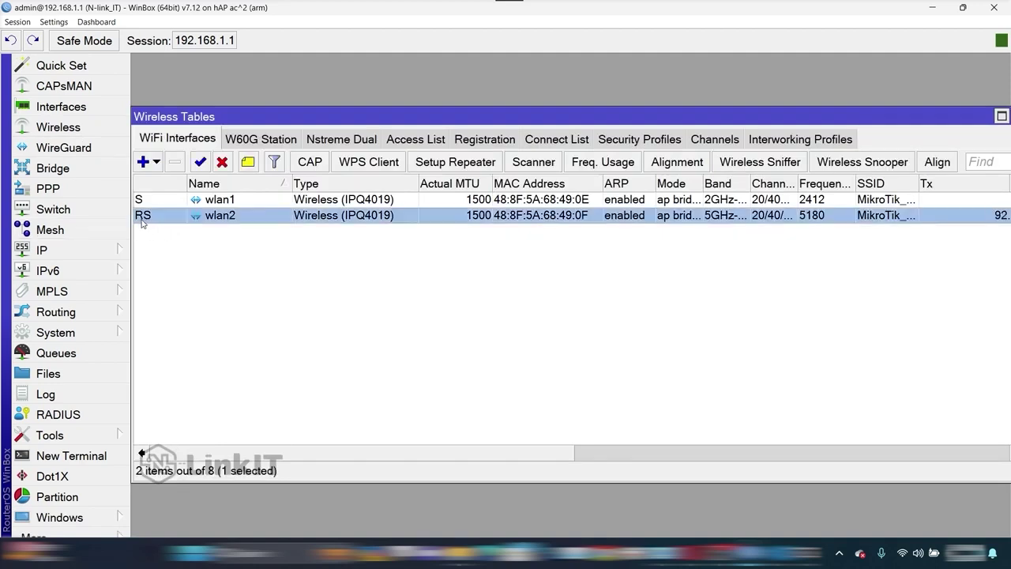
mouse_move(143, 224)
drag(558, 453, 716, 451)
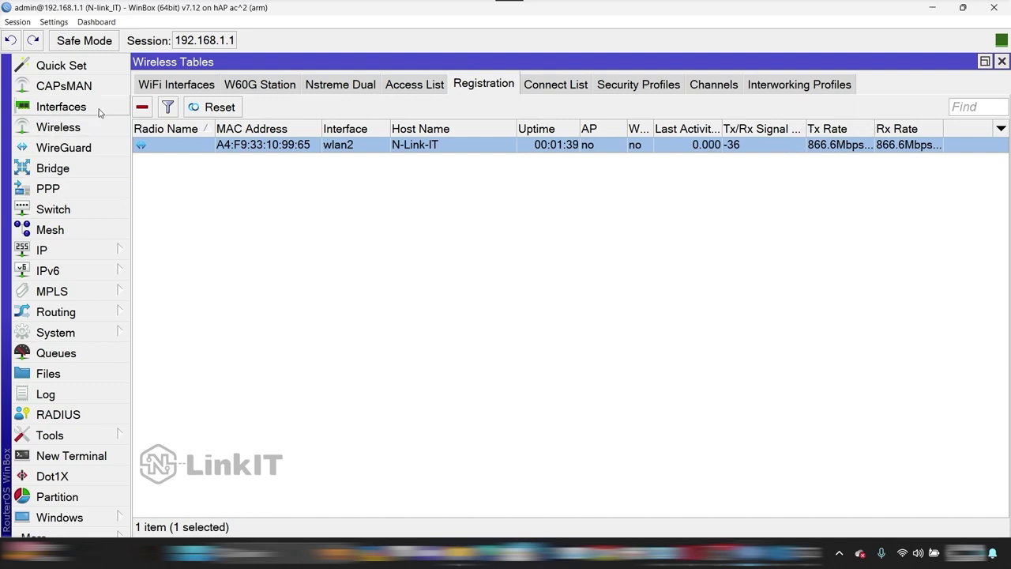
click(62, 107)
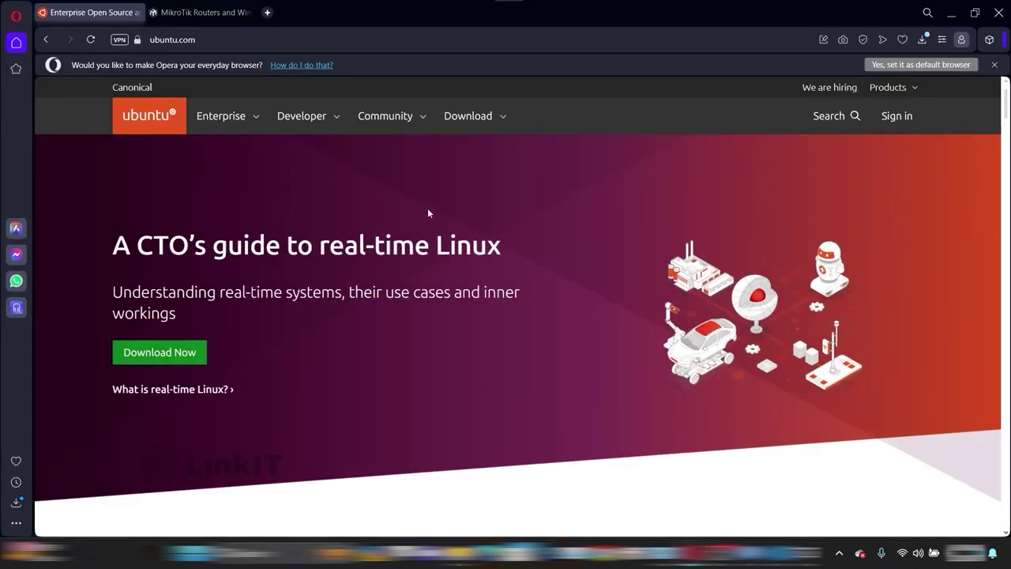
Step: Start the Ubuntu 22.04.3 desktop download and watch wlan2 traffic in WinBox's Interface List
click(499, 120)
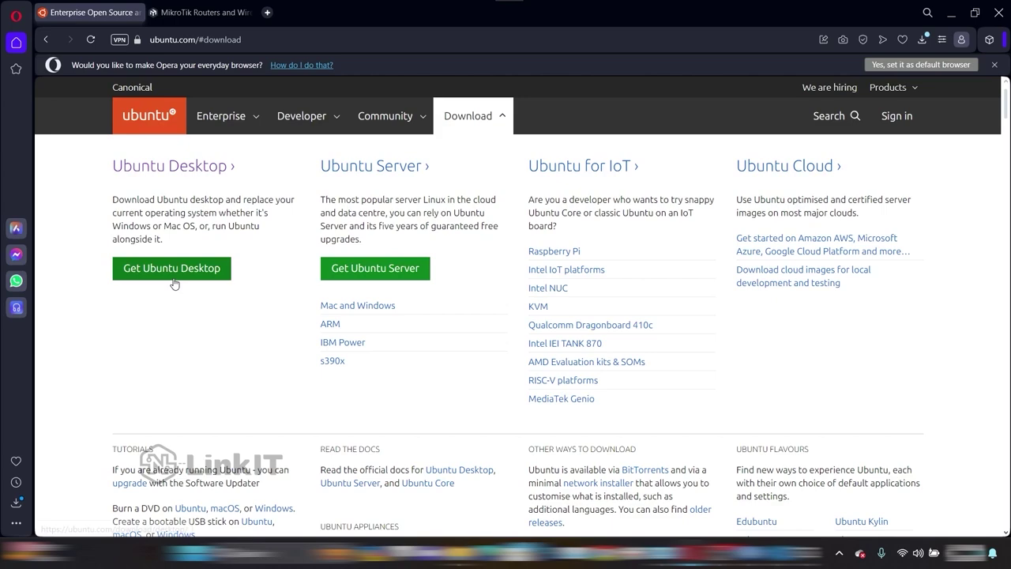
click(219, 278)
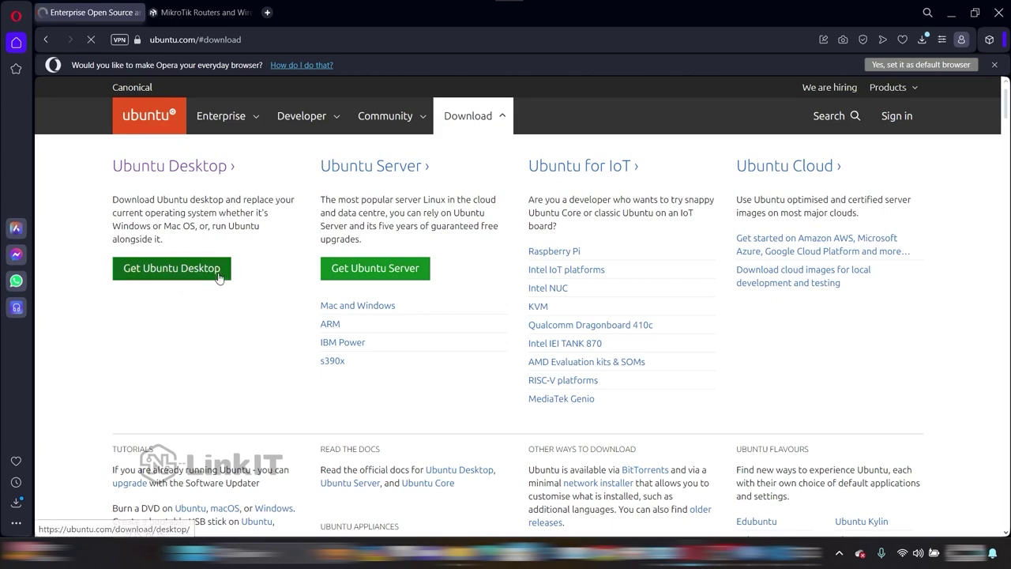
scroll(629, 284, down, 3)
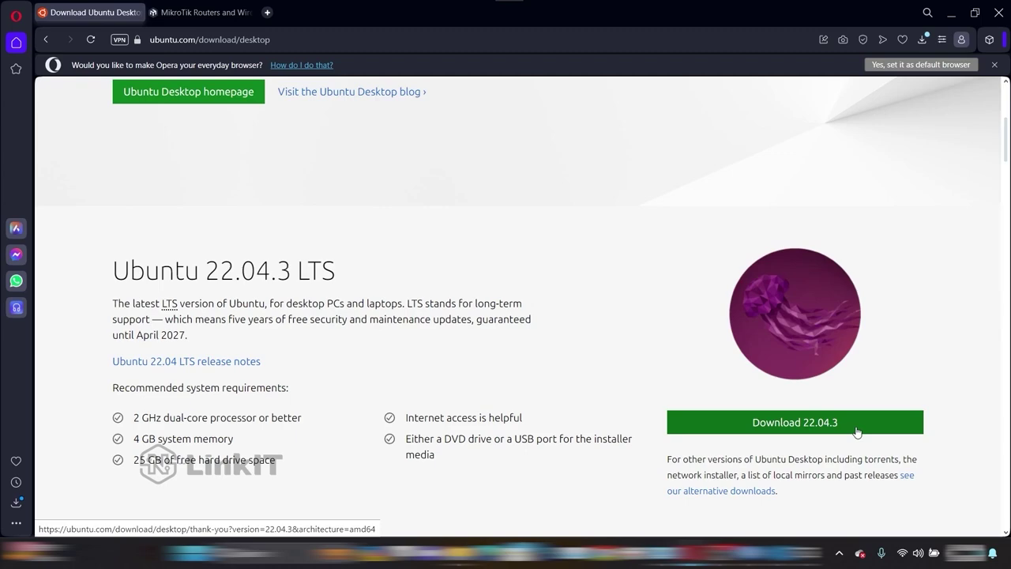
click(856, 428)
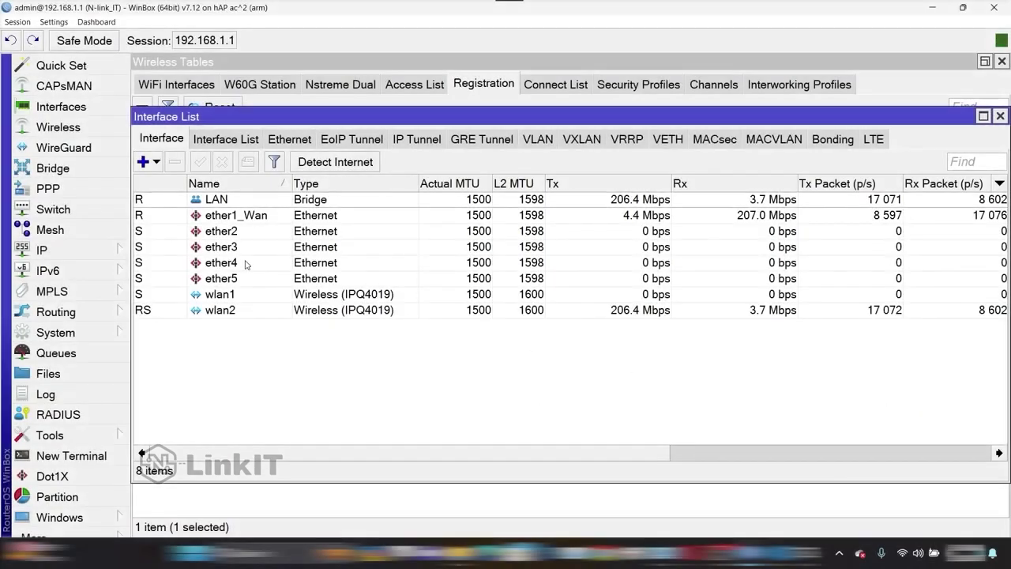
click(314, 313)
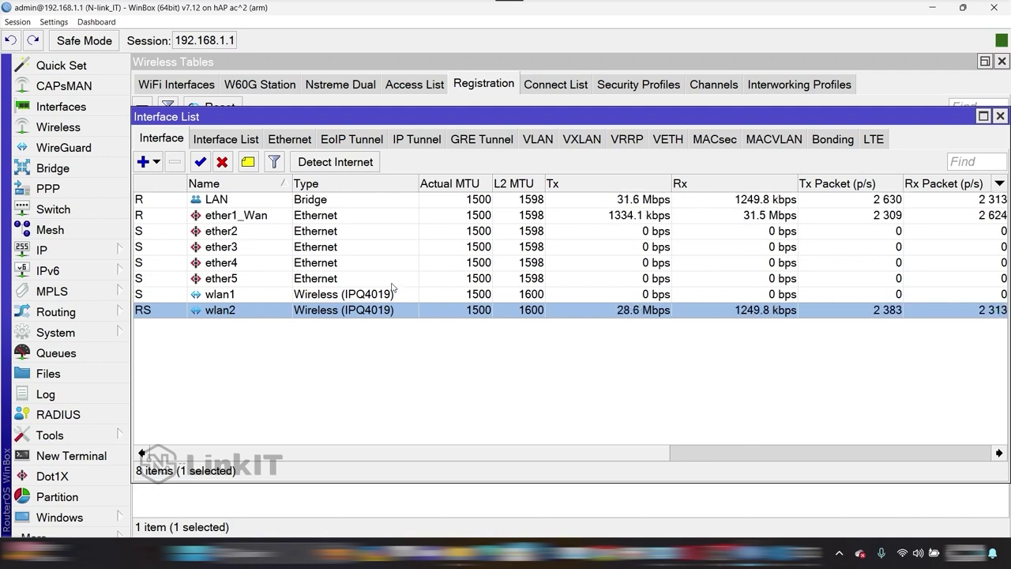
click(265, 297)
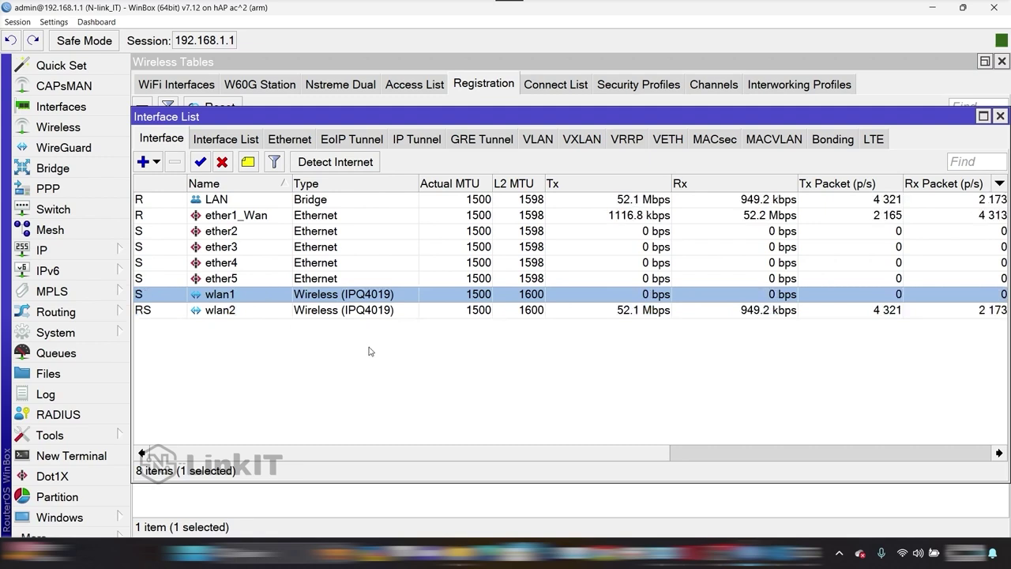